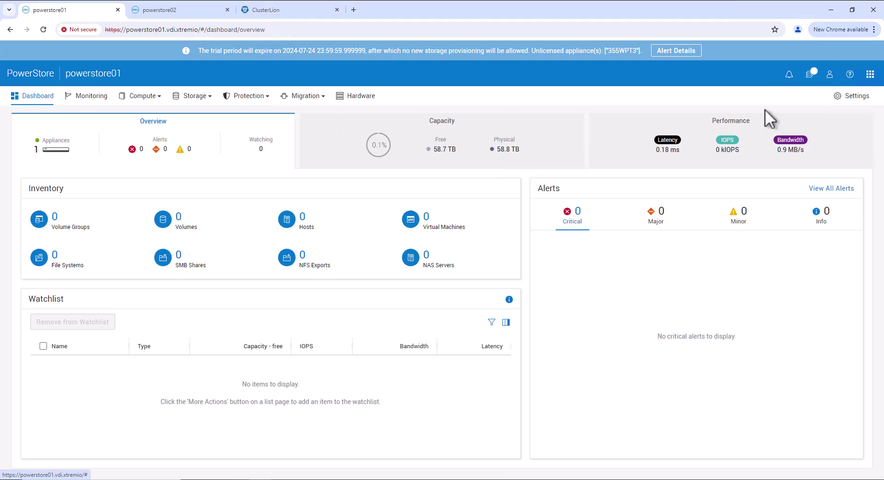
# - Show powerstore01's Settings > Network IPs File Mobility page
pyautogui.click(862, 101)
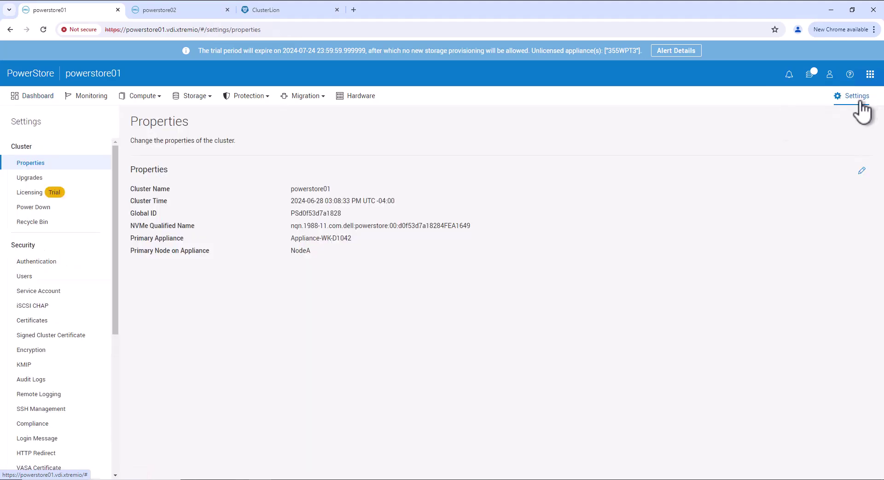
pyautogui.scroll(-2, 85, 232)
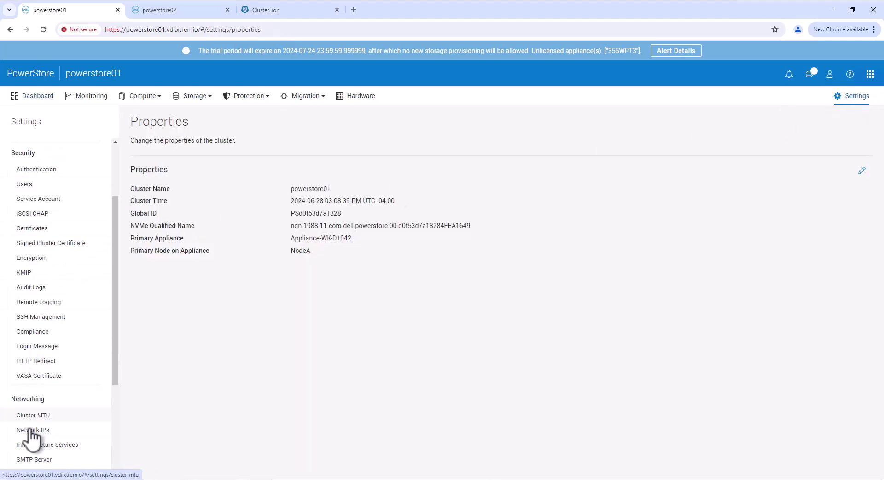
pyautogui.click(32, 431)
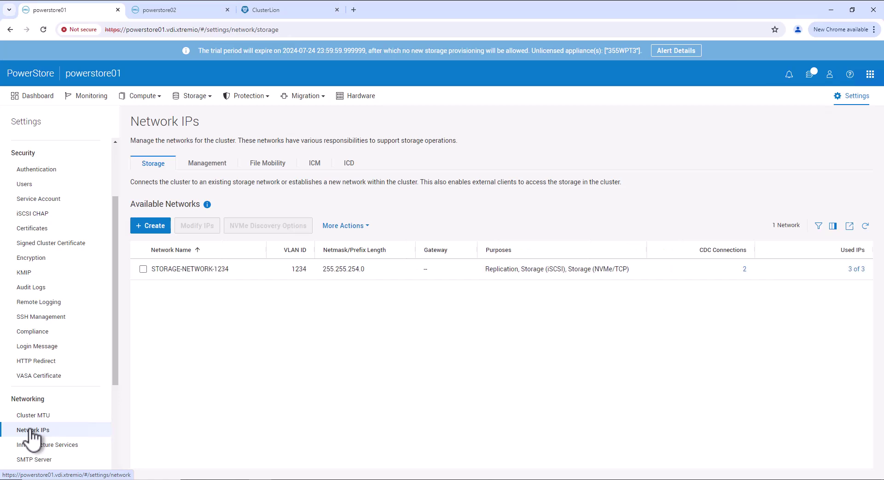
pyautogui.click(269, 164)
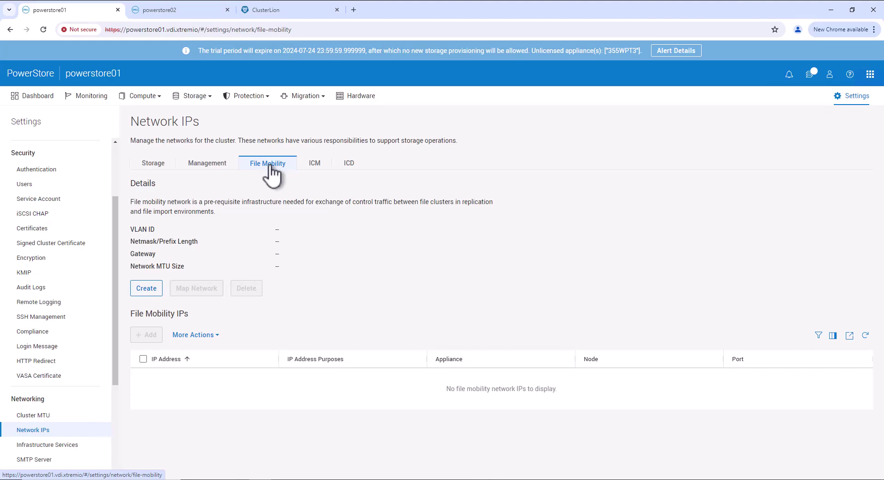
# - Create the file mobility network with cluster IP 10.181.99.21 and node range 10.181.99.22-23
pyautogui.click(148, 289)
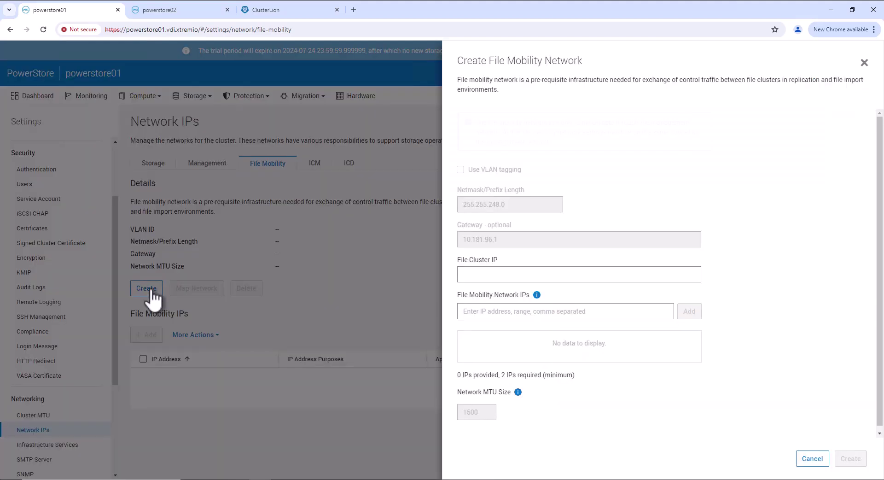
pyautogui.click(461, 271)
pyautogui.write('10.181')
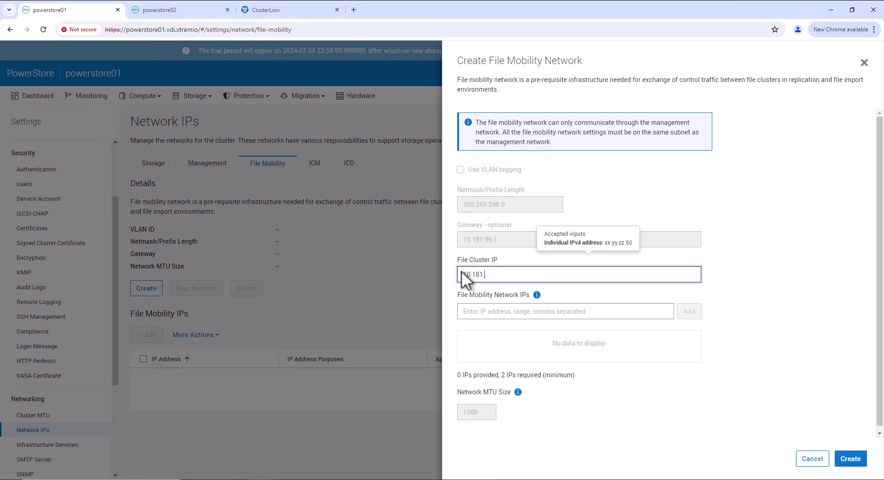
pyautogui.write('.99.21')
pyautogui.click(475, 317)
pyautogui.write('10.181')
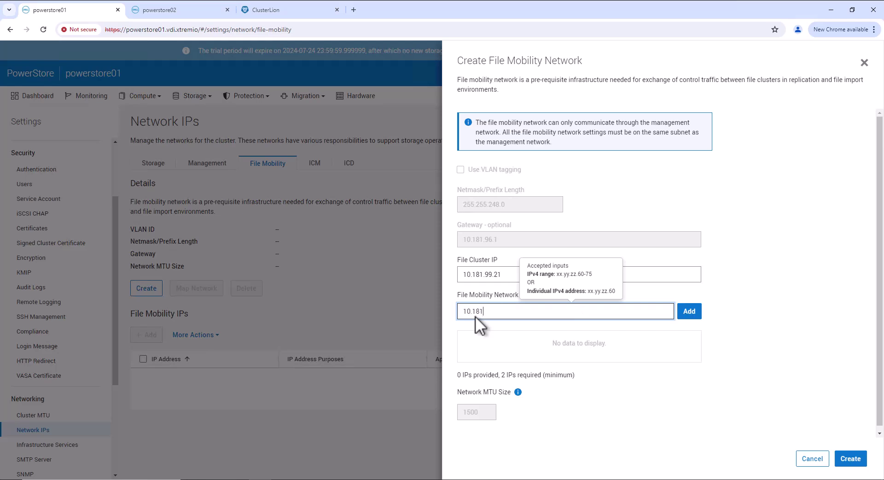
pyautogui.write('.99.22-23')
pyautogui.click(682, 310)
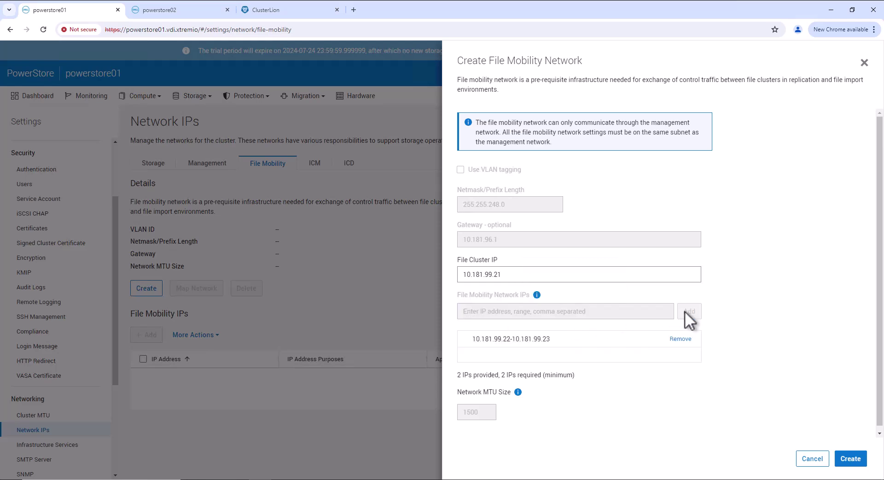
pyautogui.click(852, 459)
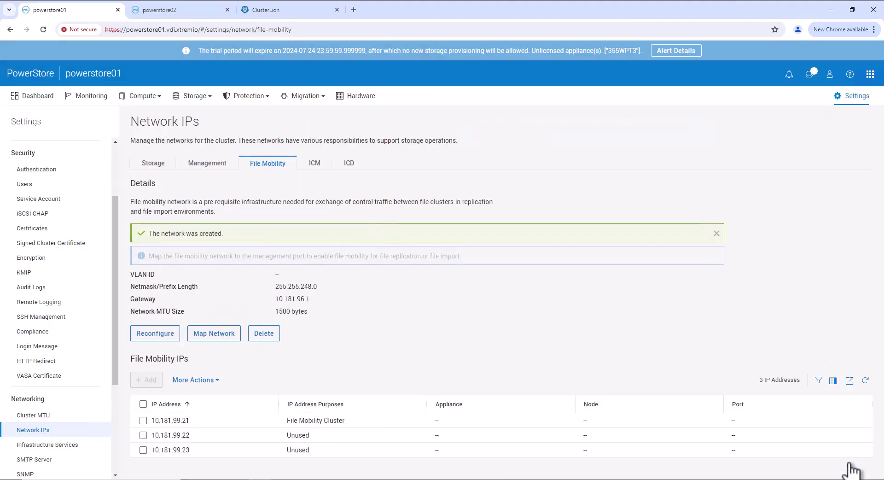
# - Map the new network to both nodes' management ports, then switch to powerstore02
pyautogui.click(223, 335)
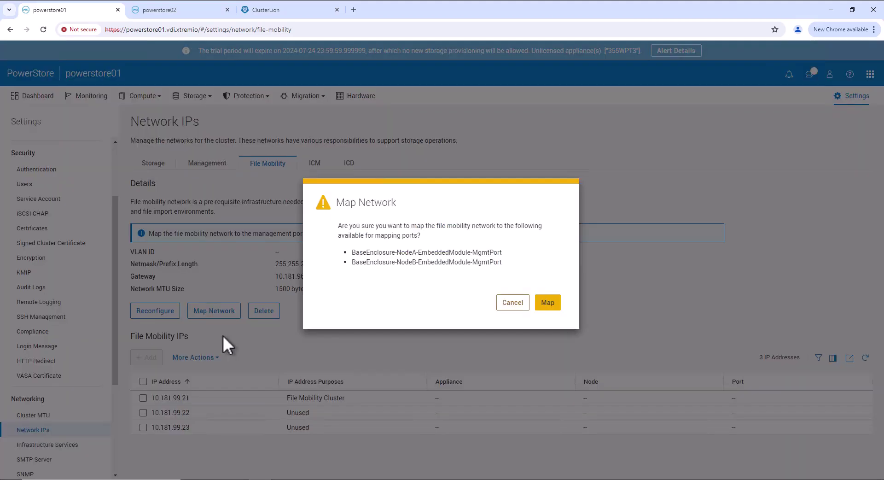
pyautogui.click(546, 302)
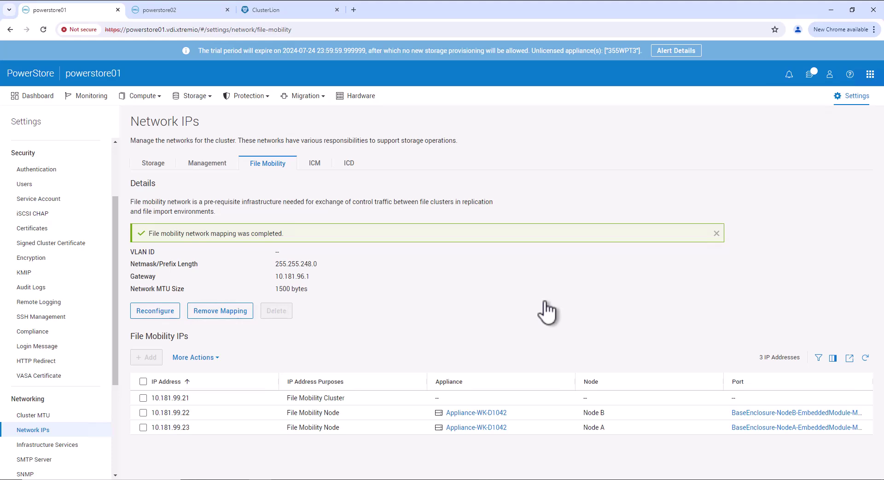
pyautogui.click(187, 12)
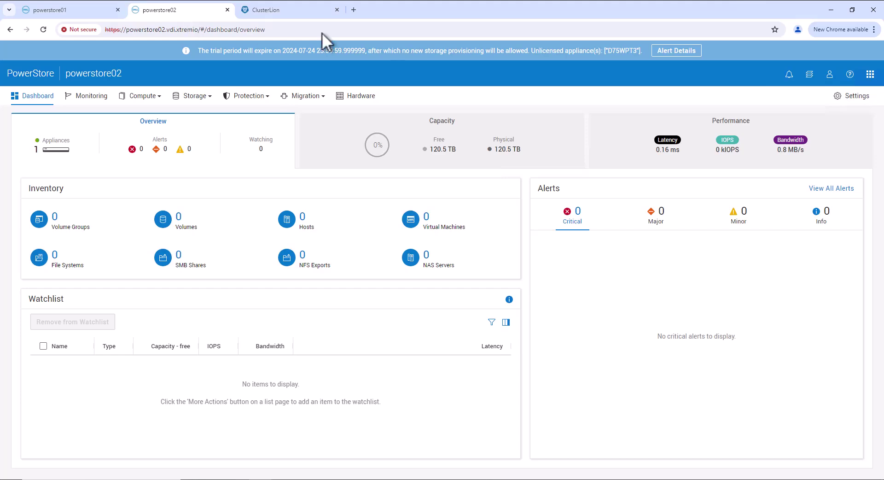
# - Show powerstore02's Settings > Network IPs File Mobility page
pyautogui.click(856, 96)
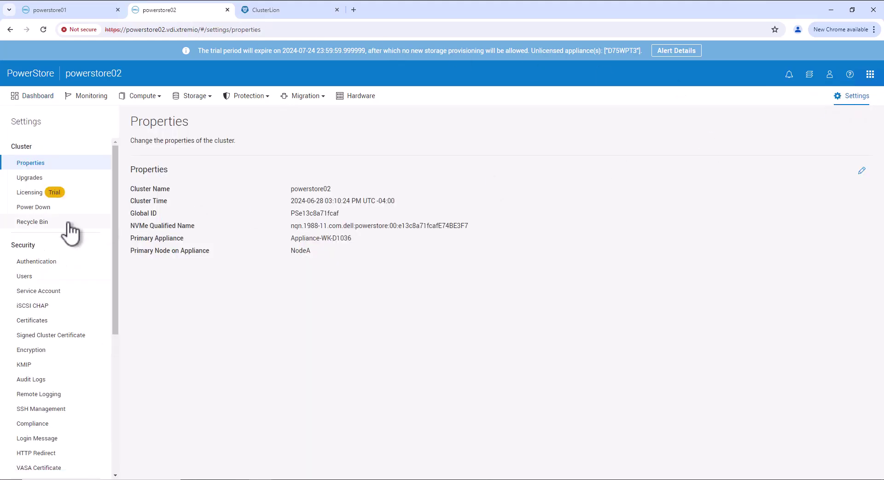
pyautogui.scroll(-3, 71, 230)
pyautogui.click(38, 384)
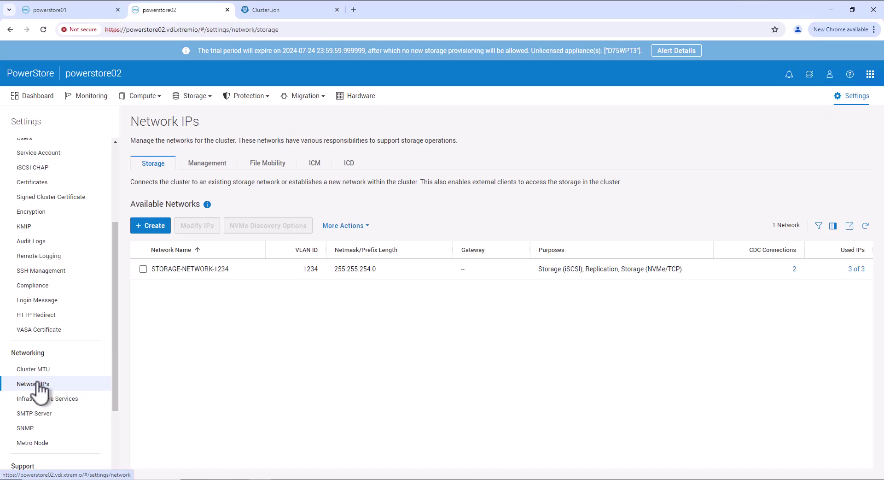
pyautogui.click(258, 164)
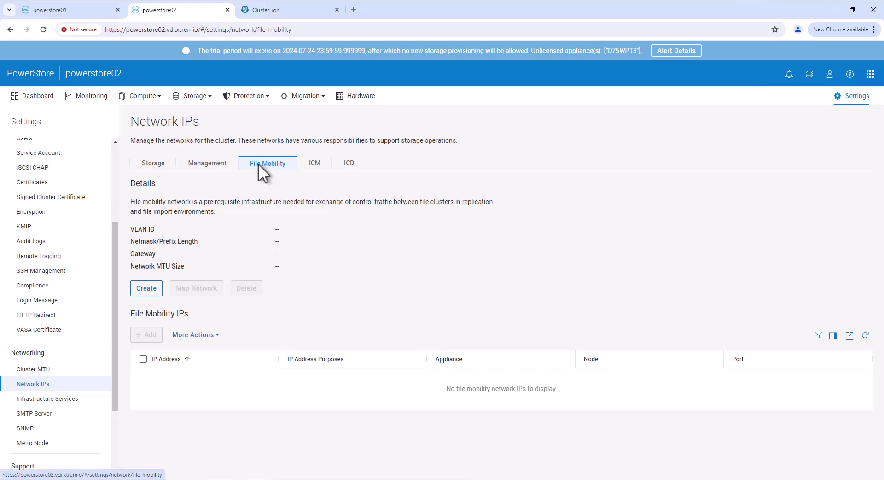
# - Enter file cluster IP 10.181.99.31 and add node range 10.181.99.32-33
pyautogui.click(148, 288)
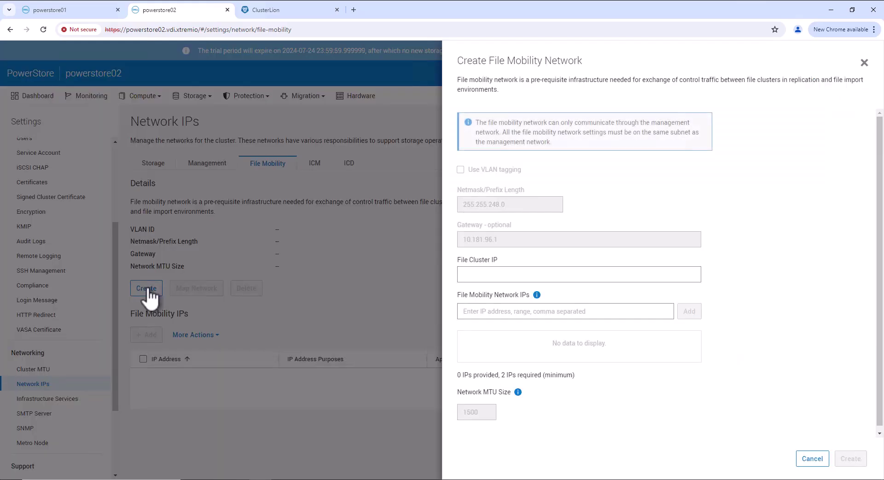
pyautogui.click(473, 274)
pyautogui.write('10.181.99.')
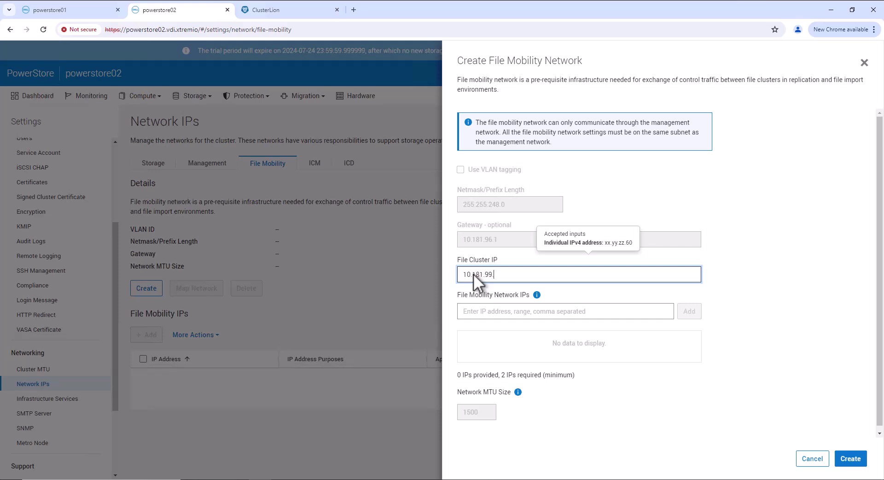
pyautogui.write('31')
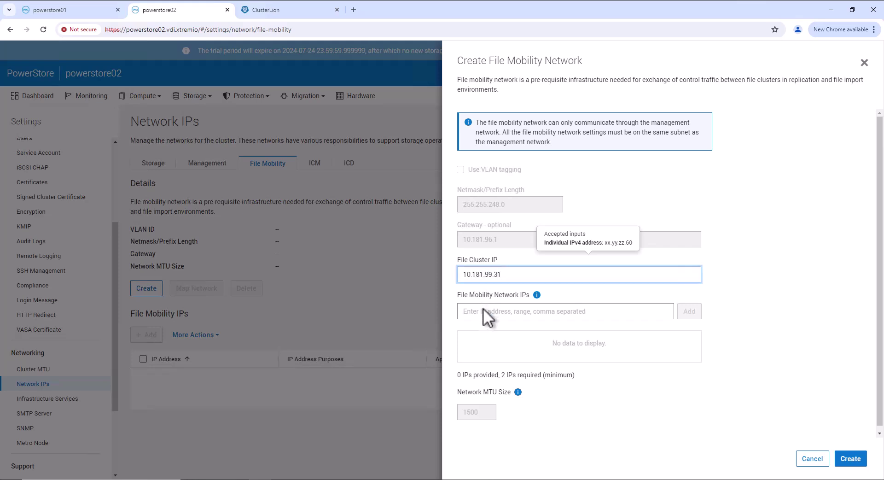
pyautogui.click(483, 308)
pyautogui.write('10.181.99.32-33')
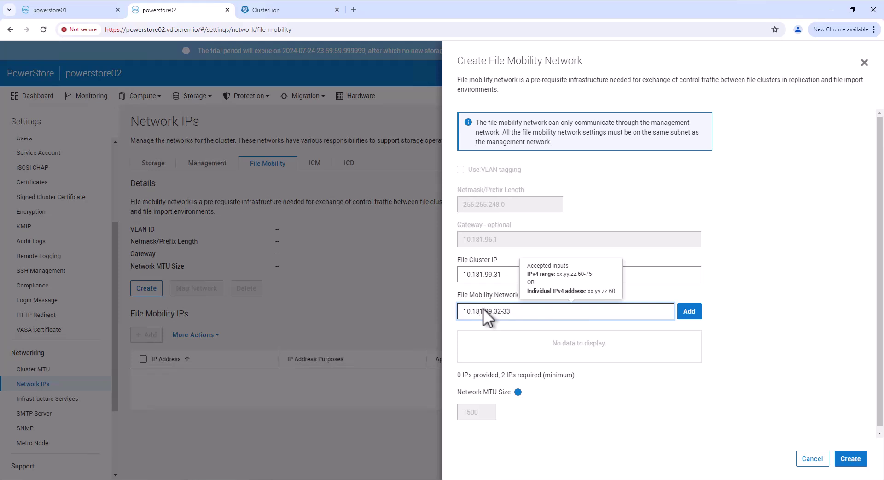
pyautogui.click(689, 311)
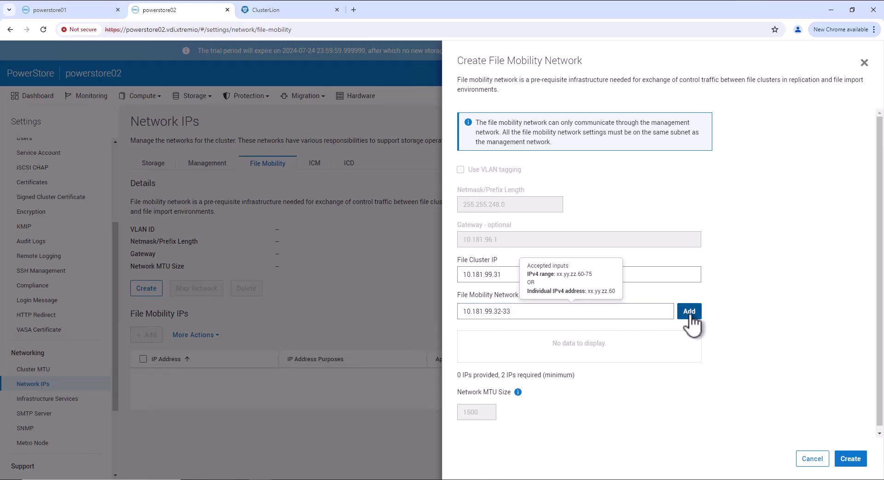
# - Create the network and map it to both nodes' management ports
pyautogui.click(843, 459)
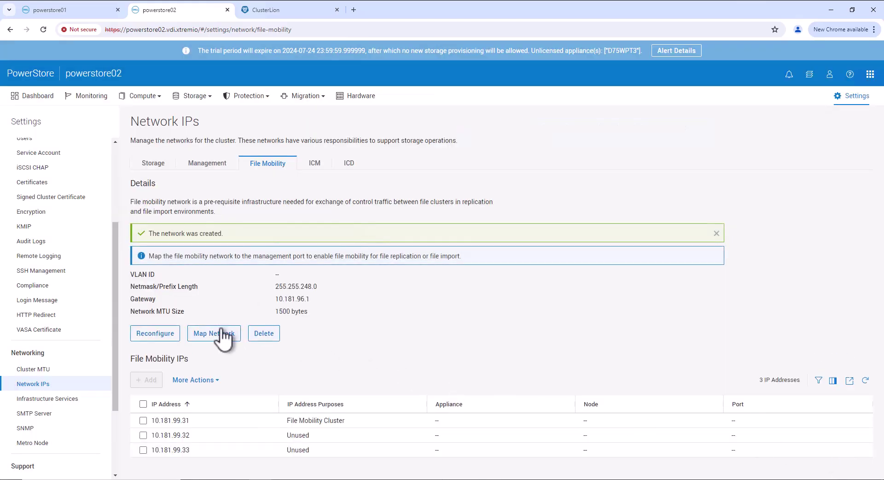
pyautogui.click(220, 334)
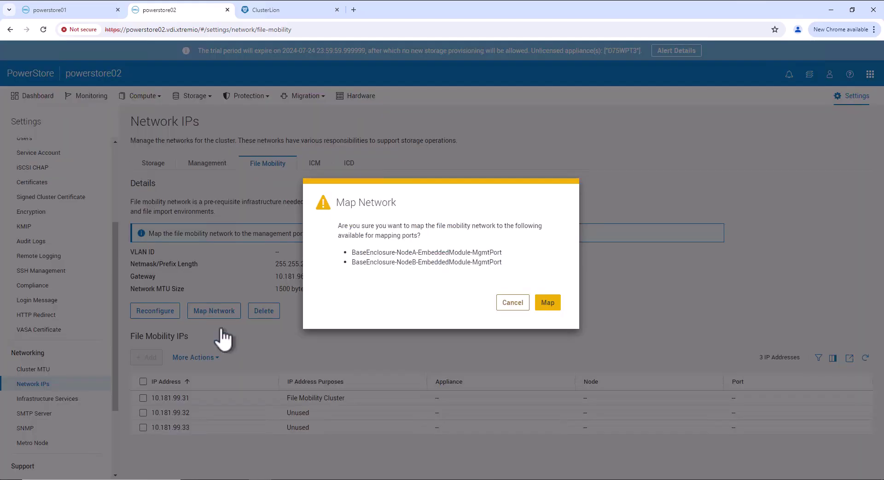
pyautogui.click(548, 305)
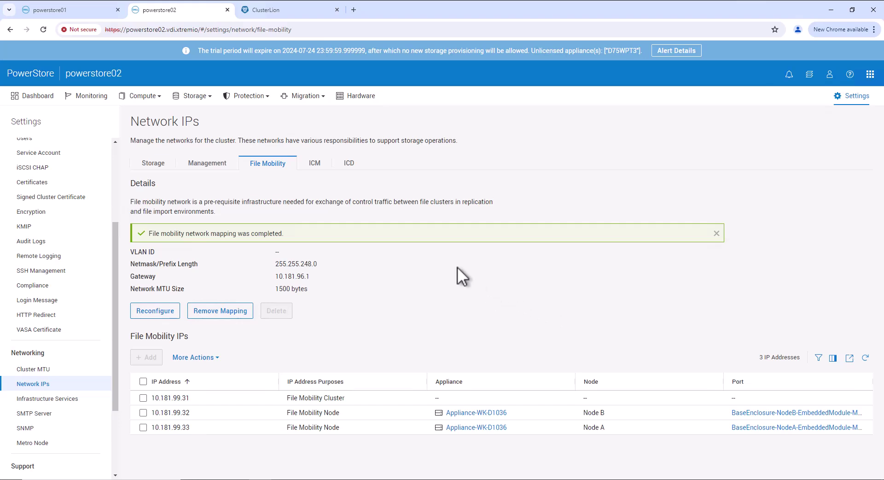
# - Show Protection > Remote Systems, ending on the powerstore01 tab
pyautogui.click(256, 102)
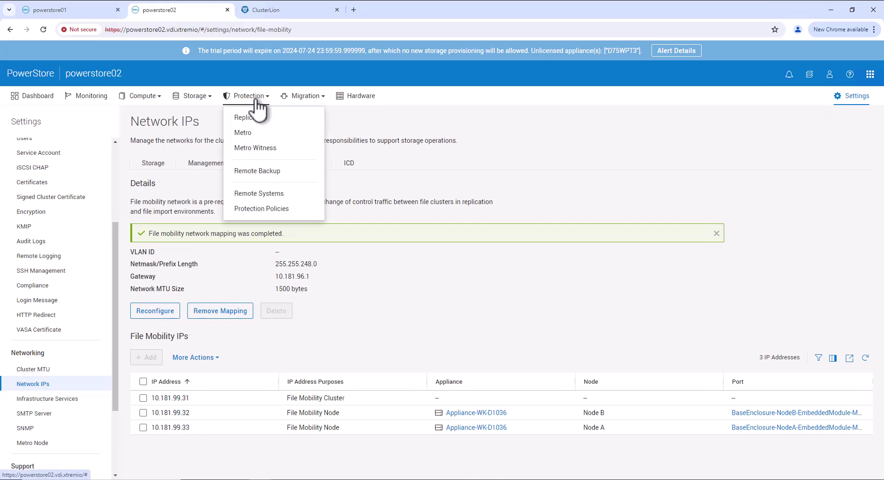
pyautogui.click(275, 192)
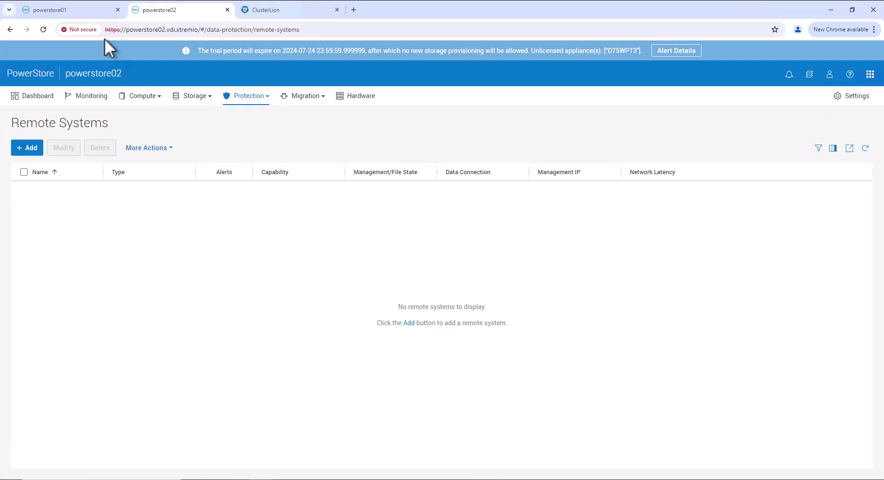
pyautogui.click(79, 11)
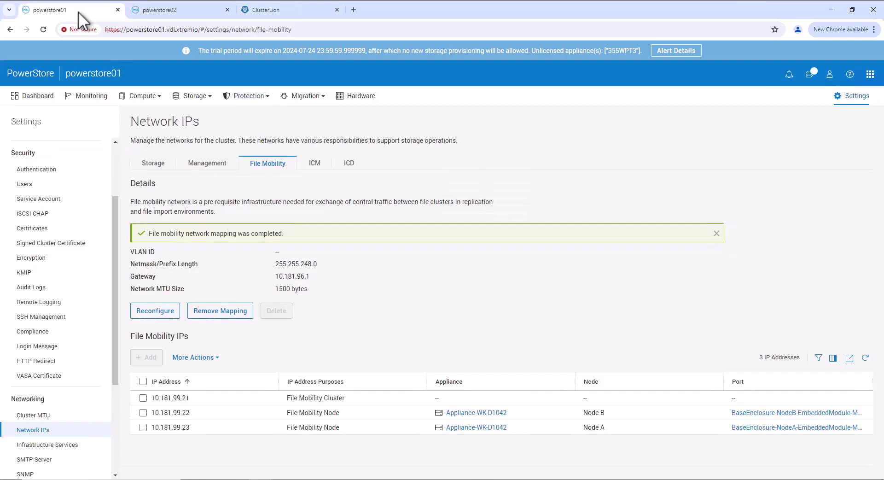
pyautogui.click(252, 98)
pyautogui.click(259, 193)
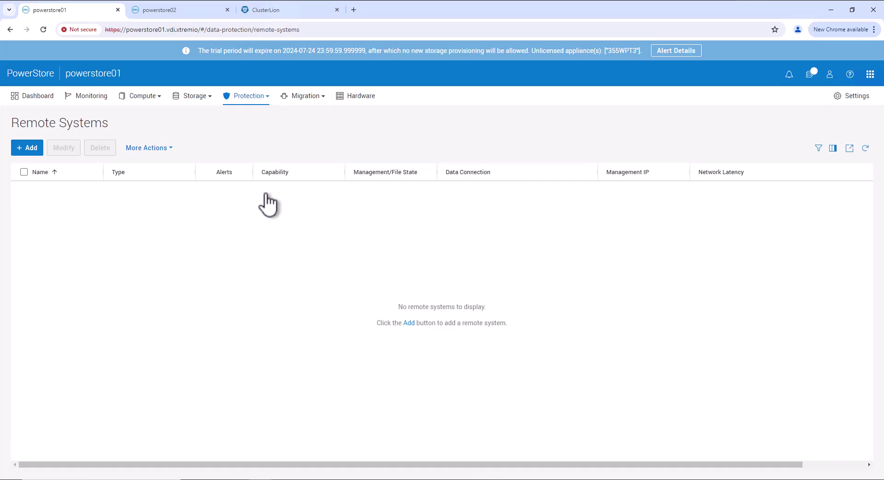
# - Add remote system 10.181.96.29 with the admin account and password, accepting its certificate
pyautogui.click(27, 148)
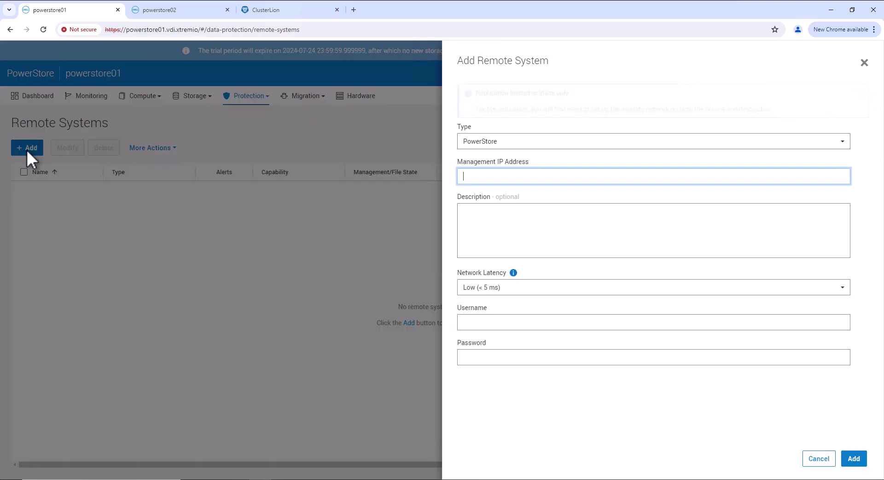
pyautogui.write('10.181.9')
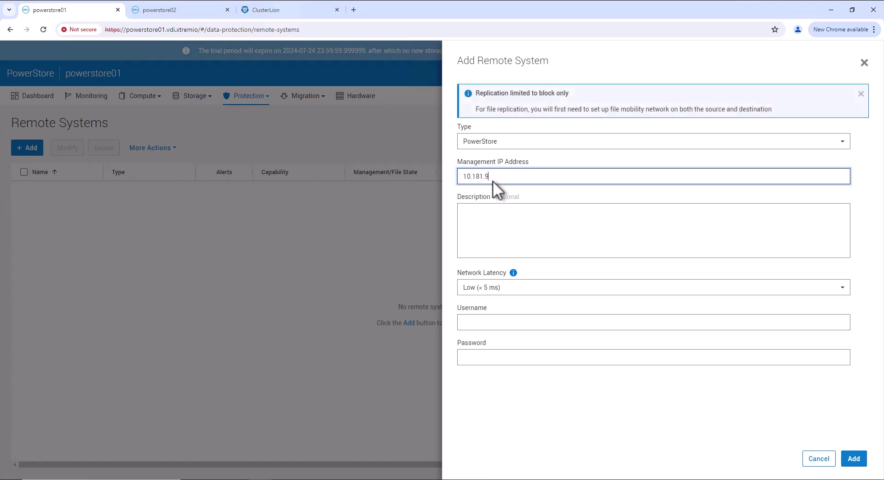
pyautogui.write('6.29')
pyautogui.click(498, 324)
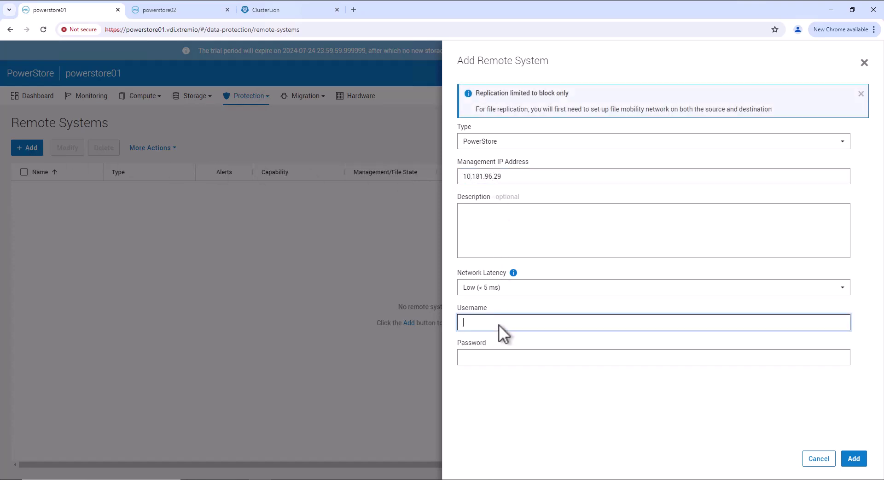
pyautogui.write('admin')
pyautogui.press('Tab')
pyautogui.write('••••••')
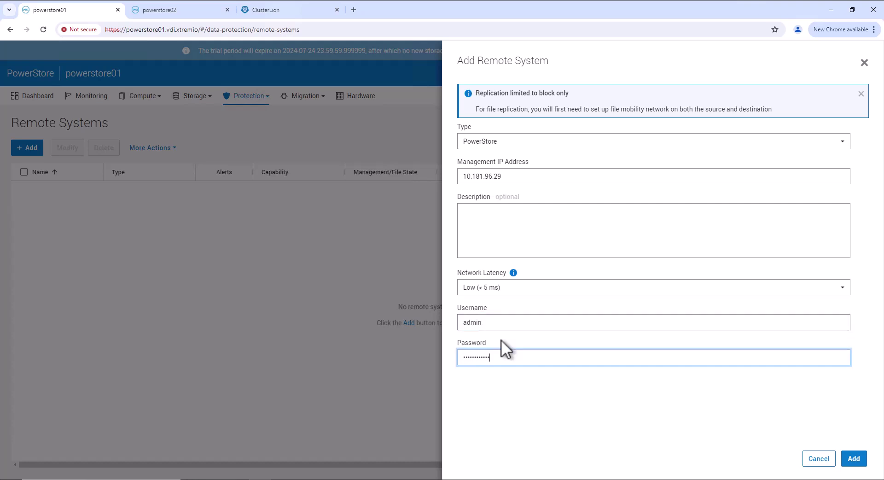
pyautogui.click(852, 458)
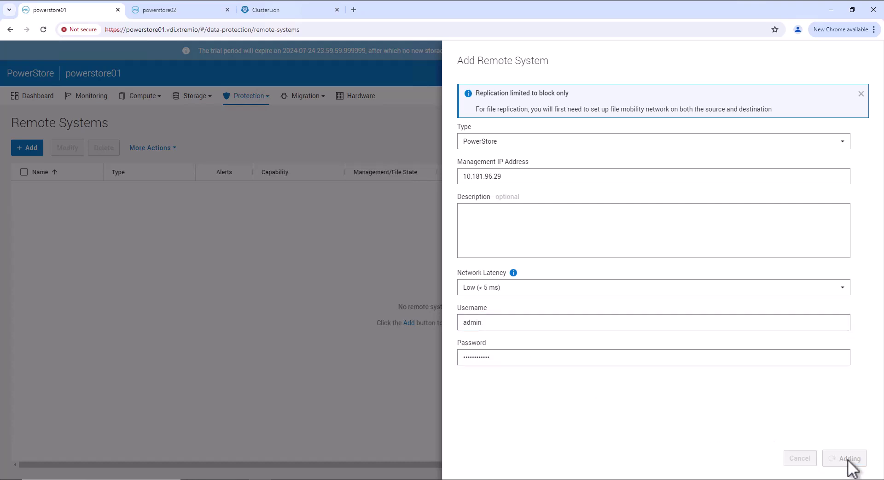
pyautogui.click(848, 459)
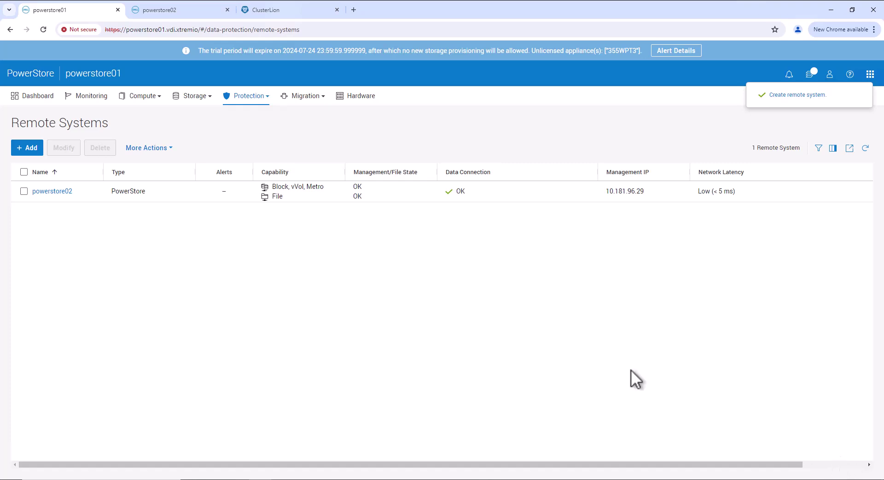
# - Refresh powerstore02's Remote Systems list to confirm powerstore01 appears, then return to powerstore01
pyautogui.click(176, 11)
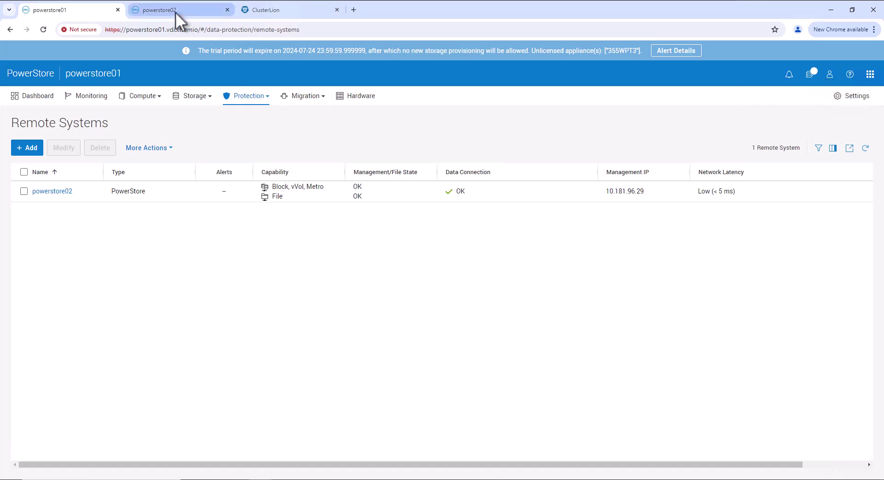
pyautogui.click(866, 152)
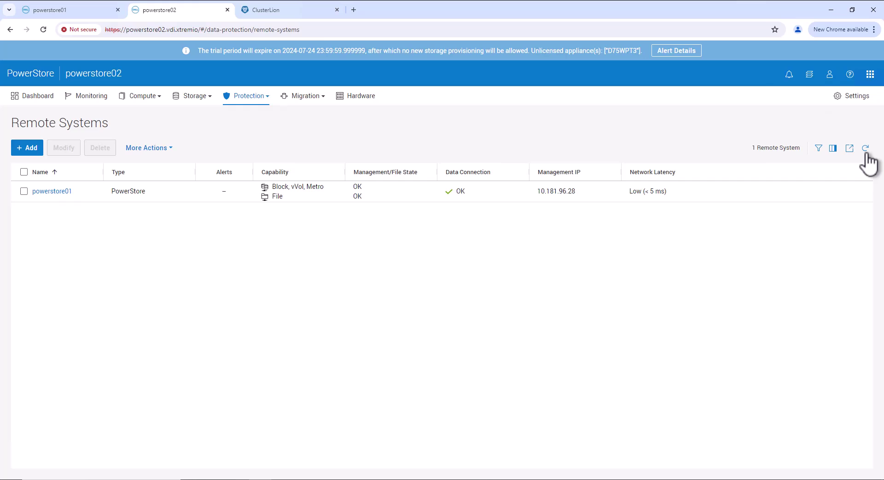
pyautogui.click(85, 11)
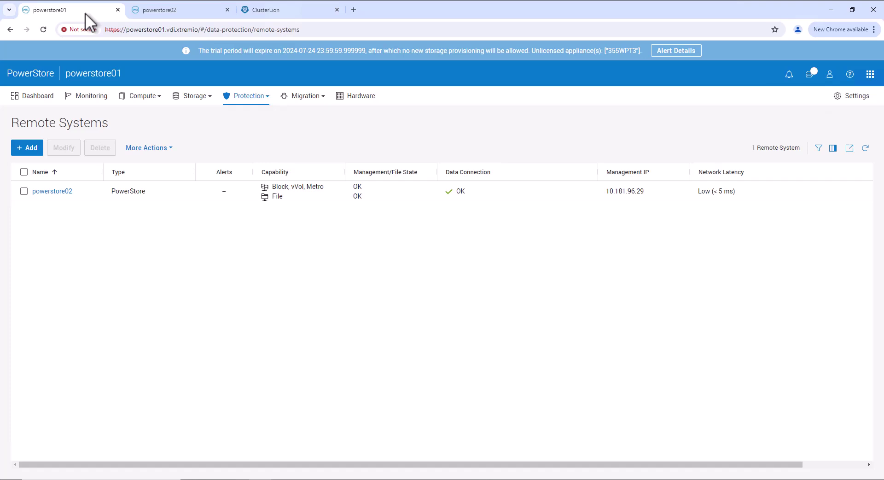
pyautogui.click(265, 96)
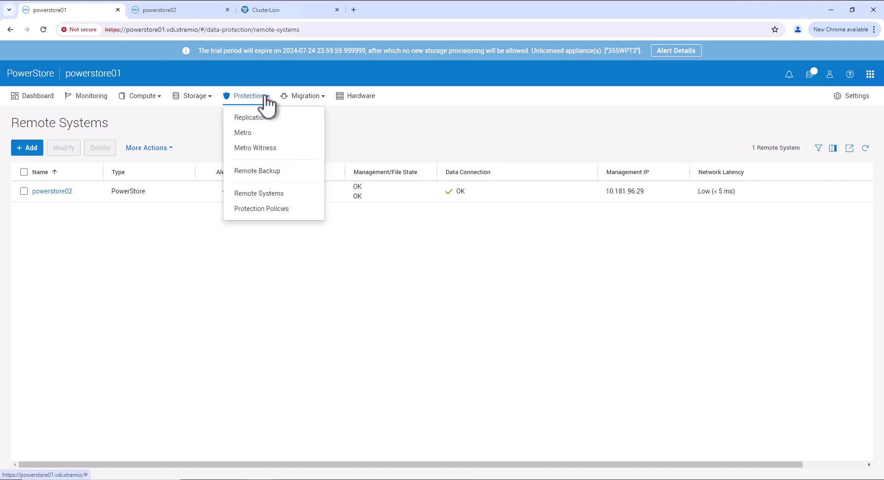
# - Start a new protection policy named PP-FILE-SYNC-REPLICATION
pyautogui.click(261, 206)
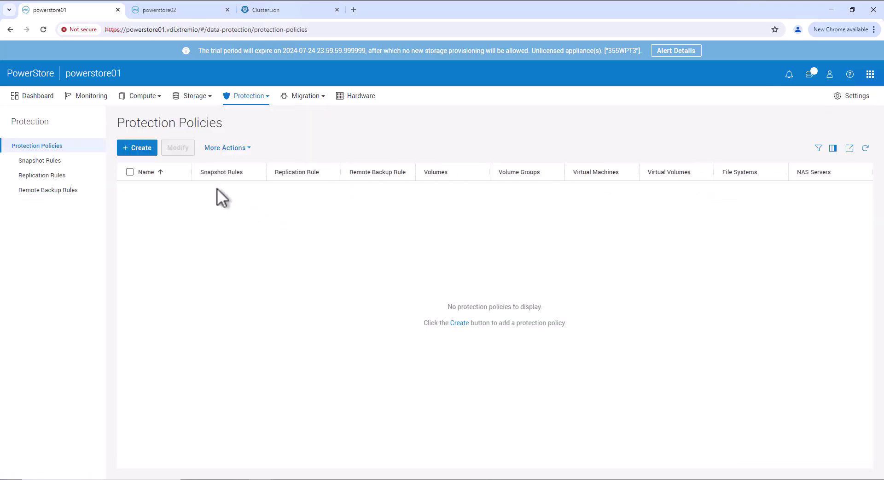
pyautogui.click(136, 146)
pyautogui.write('PP-FILE-SYN')
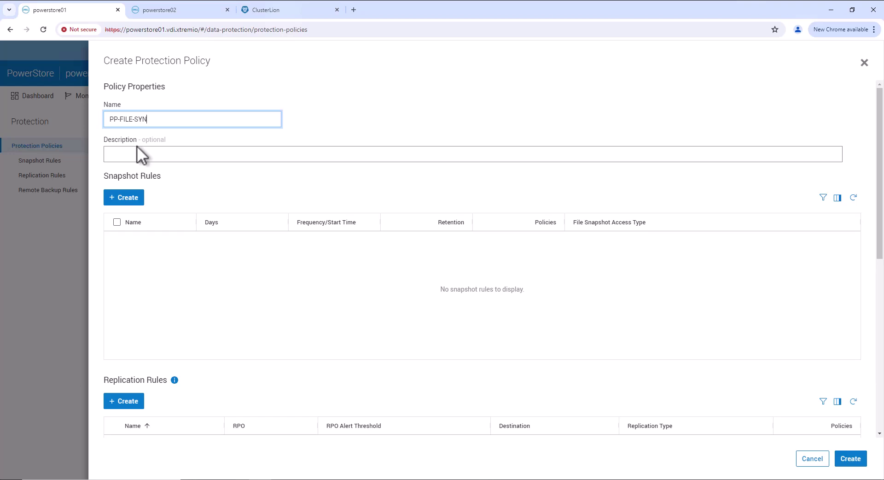
pyautogui.write('C-REPLICATION')
# - Add synchronous replication rule RR-FILE-SYNC-REPLICATION targeting powerstore02 and create the policy
pyautogui.click(128, 401)
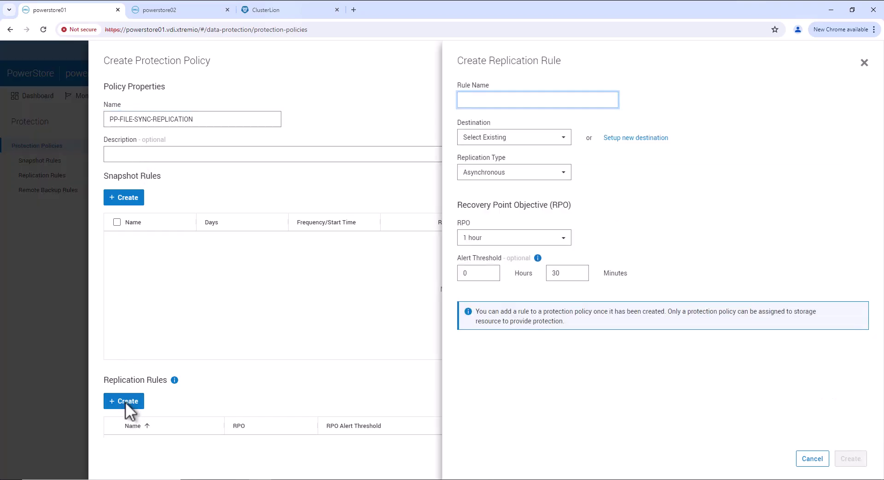
pyautogui.write('RR-FILE-S')
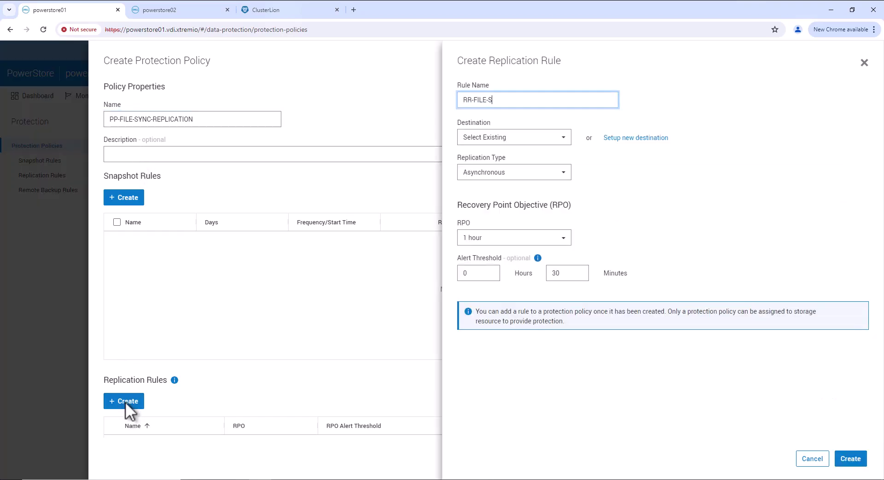
pyautogui.write('YNC-REPLICATION')
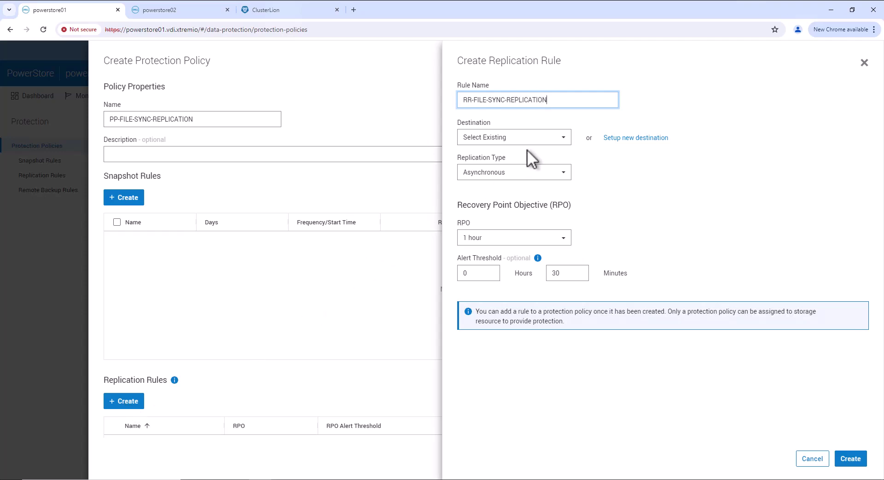
pyautogui.click(525, 138)
pyautogui.click(525, 174)
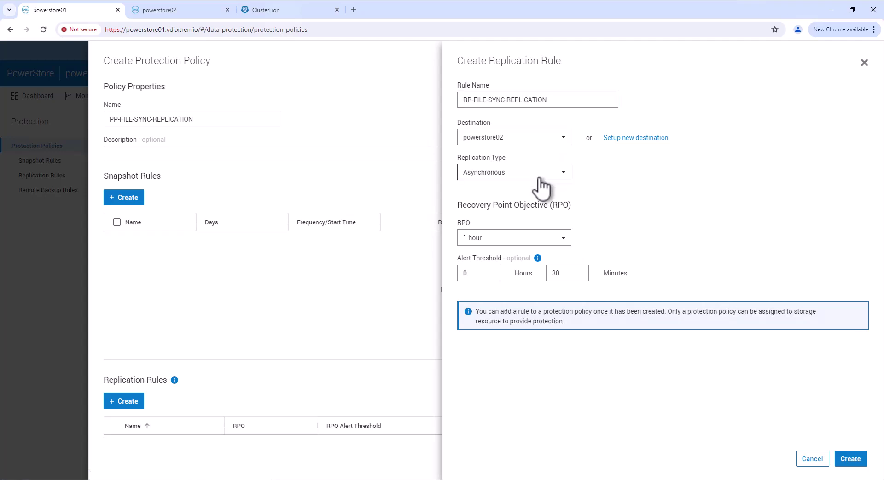
pyautogui.click(541, 184)
pyautogui.click(543, 206)
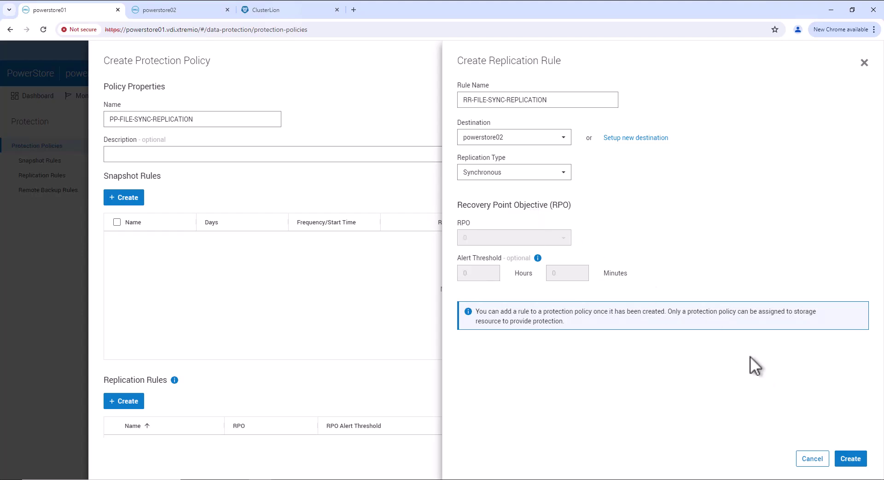
pyautogui.click(849, 457)
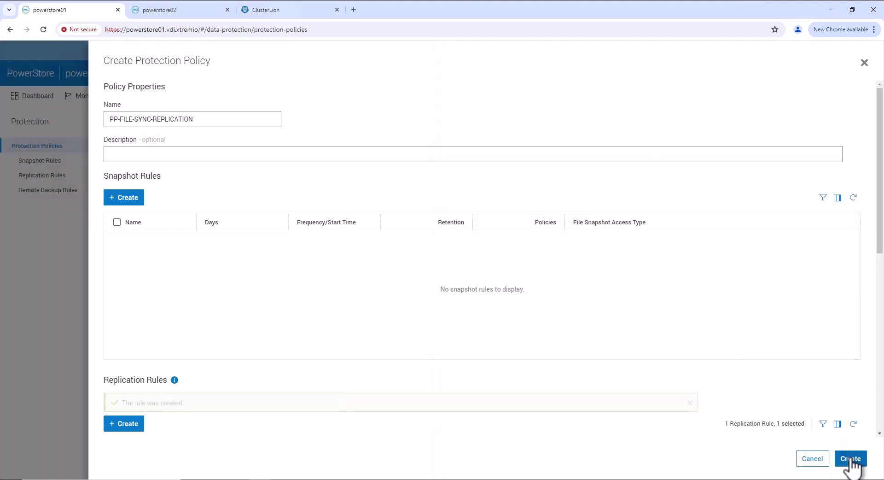
pyautogui.click(850, 458)
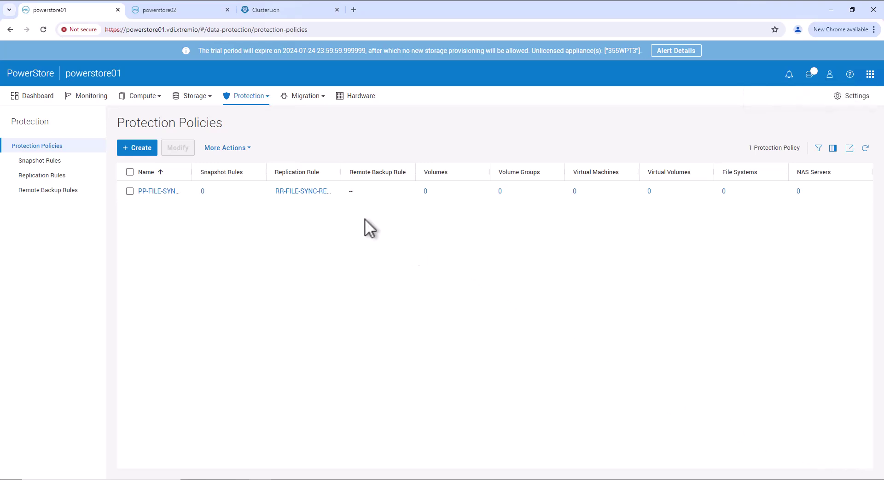
pyautogui.click(204, 95)
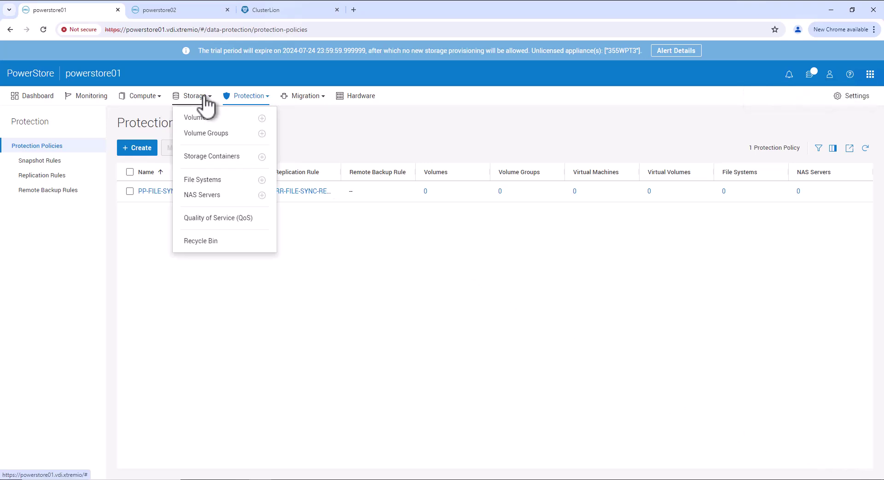
# - Start NAS server nas01 with IP 10.181.99.24 and prefix length 21
pyautogui.click(198, 195)
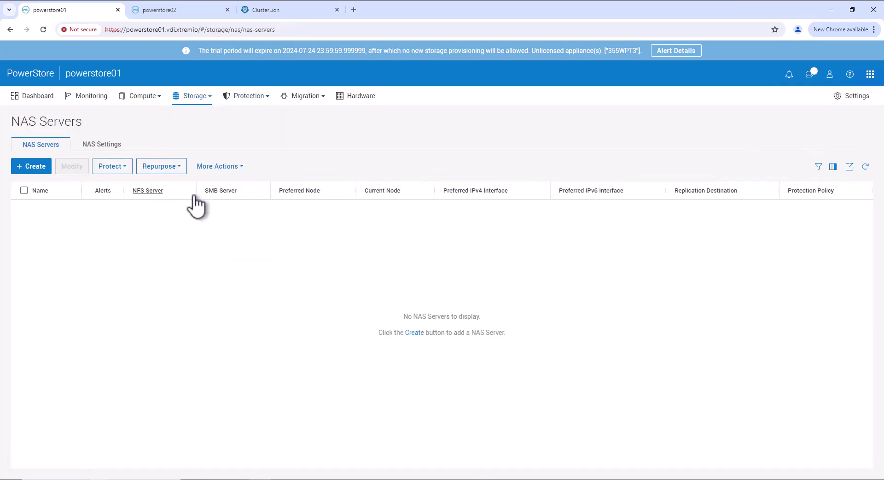
pyautogui.click(34, 167)
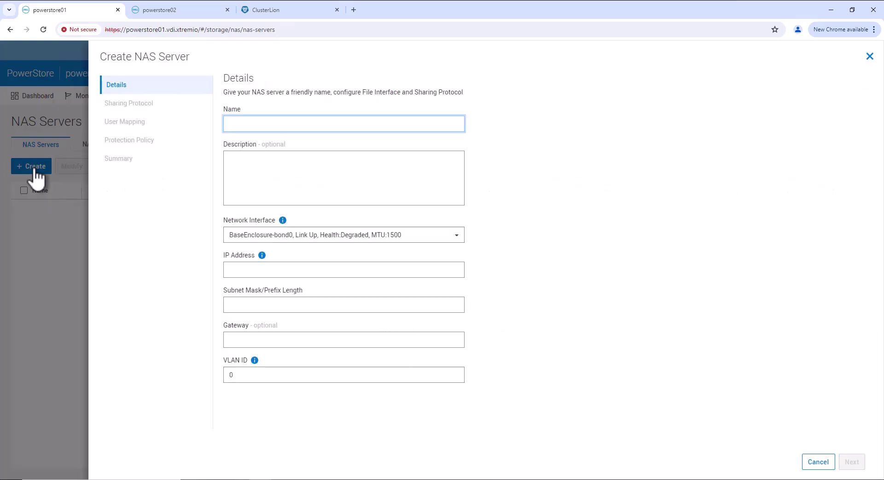
pyautogui.write('nas01')
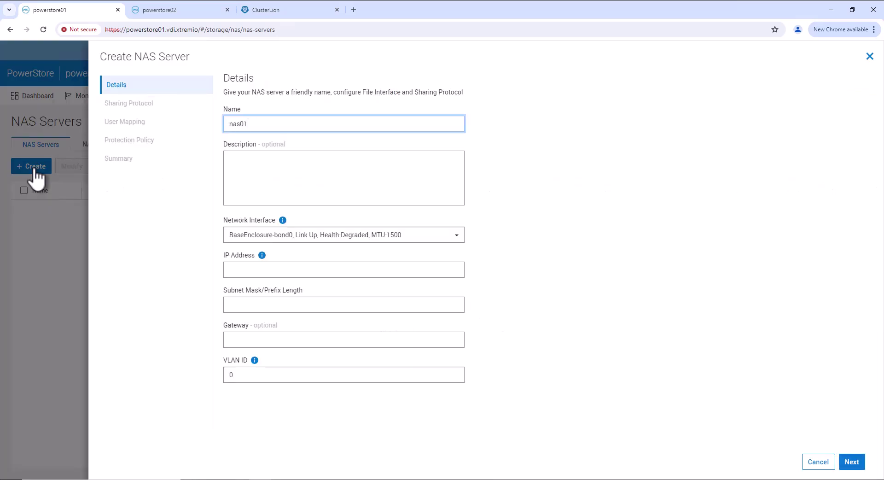
pyautogui.press('Tab')
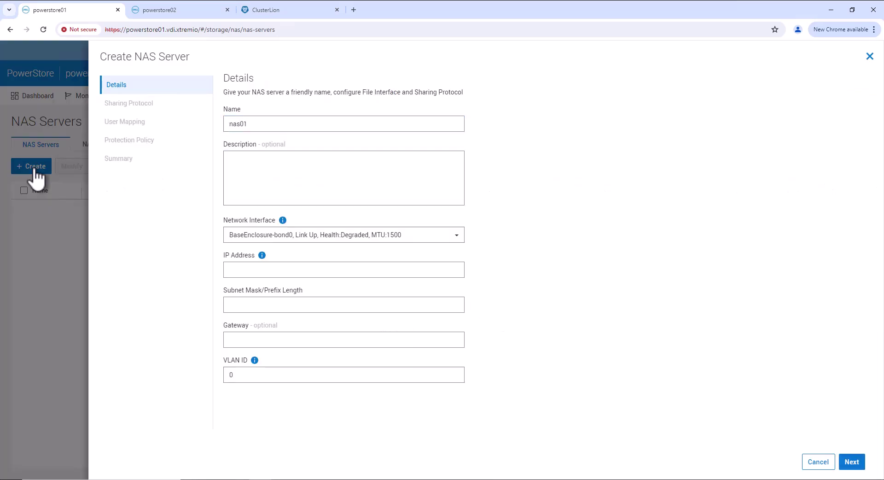
pyautogui.press('Tab')
pyautogui.write('10.181')
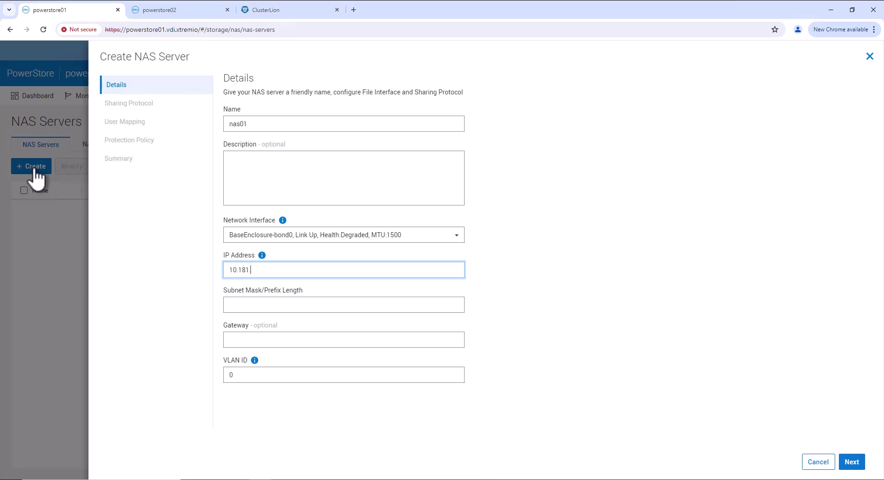
pyautogui.write('.99.24')
pyautogui.press('Tab')
pyautogui.write('21')
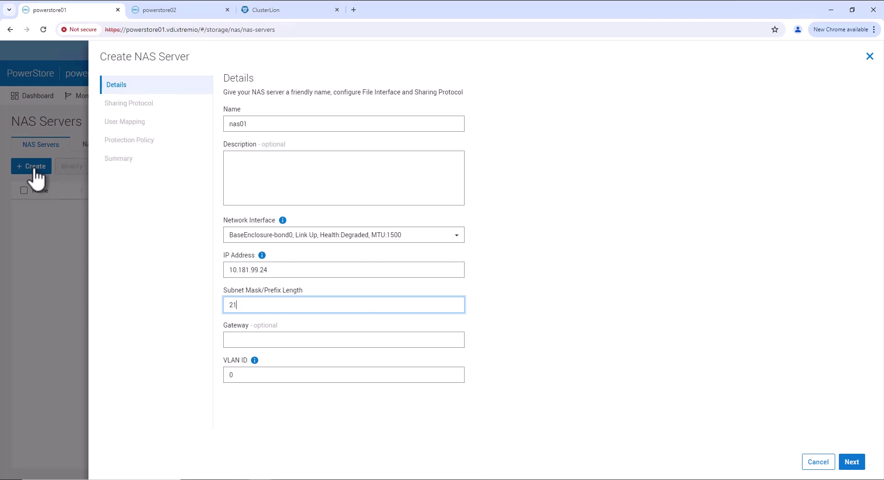
pyautogui.click(851, 463)
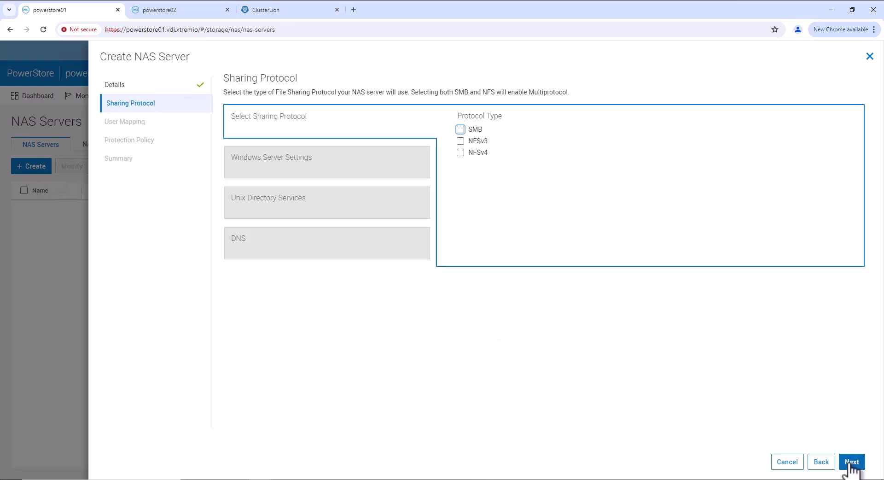
# - Enable SMB and join nas01 to Active Directory domain vdi.xtremio with the domain password
pyautogui.click(460, 129)
pyautogui.click(851, 462)
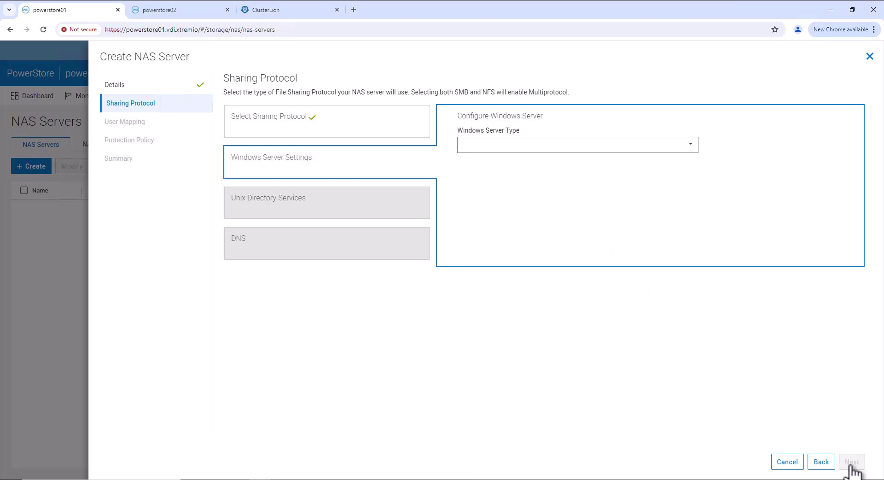
pyautogui.click(664, 146)
pyautogui.click(663, 164)
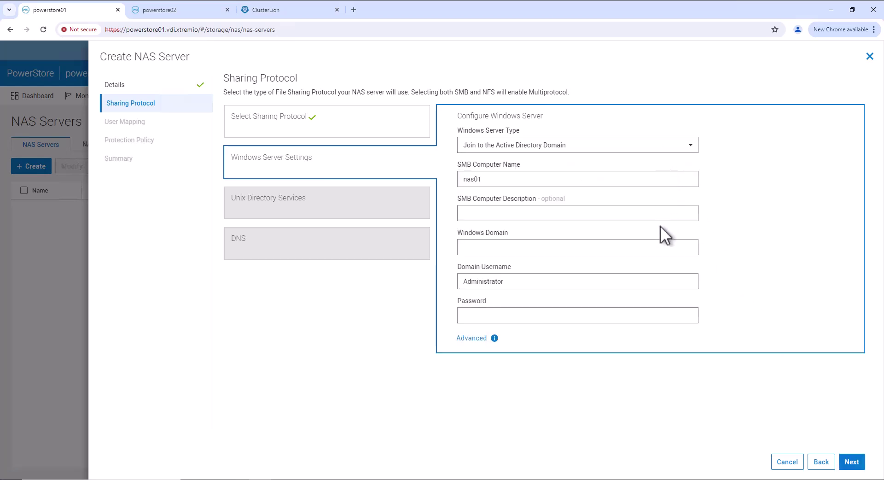
pyautogui.click(656, 248)
pyautogui.write('vdi')
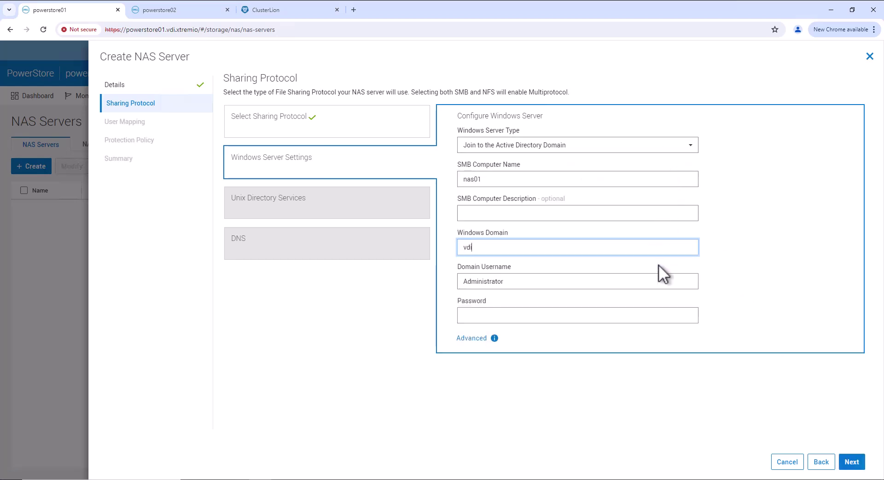
pyautogui.write('.xtremio')
pyautogui.click(670, 316)
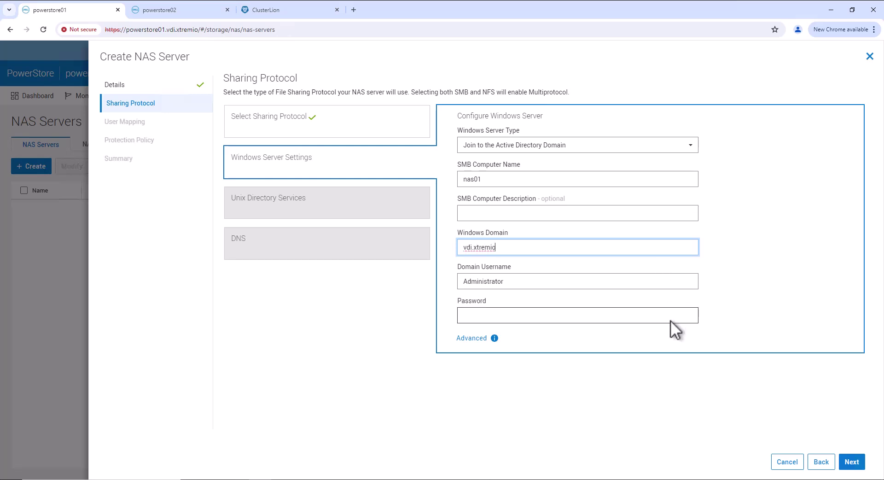
pyautogui.write('••••••••••••')
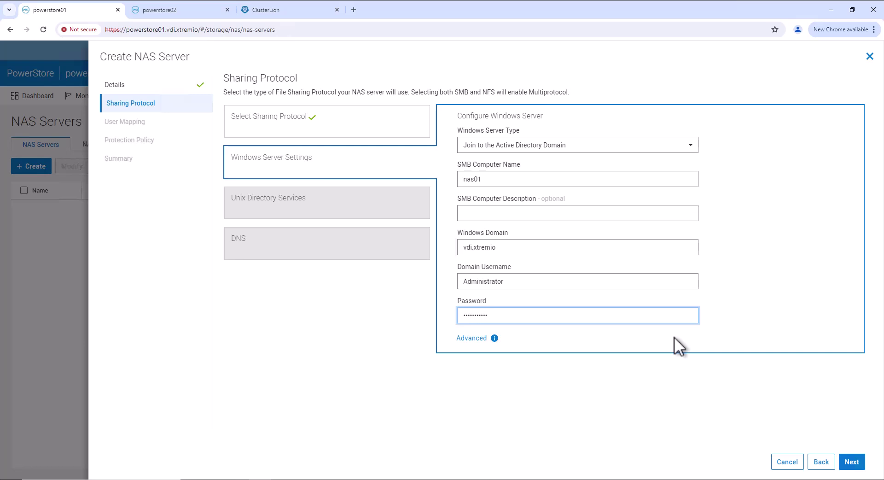
pyautogui.click(861, 462)
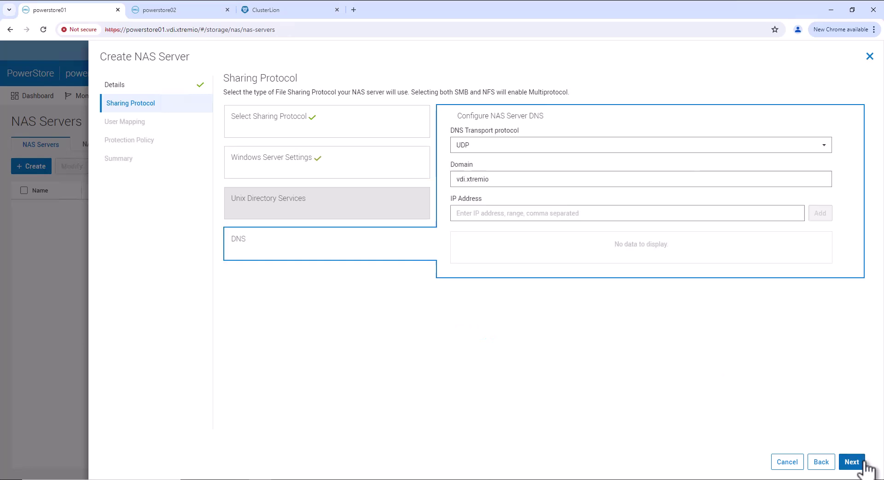
# - Add DNS servers 10.181.98.5 and 10.181.98.6
pyautogui.click(606, 217)
pyautogui.write('10.1')
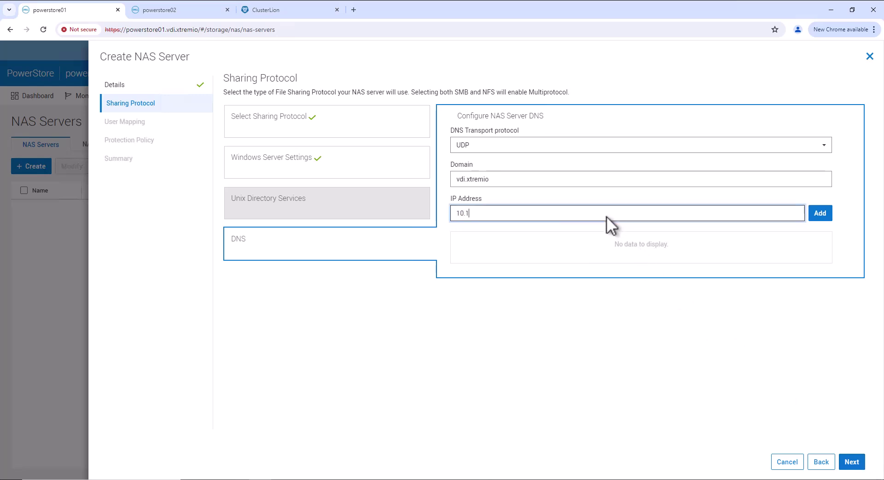
pyautogui.write('81.98.5,10.181.98.6')
pyautogui.click(819, 214)
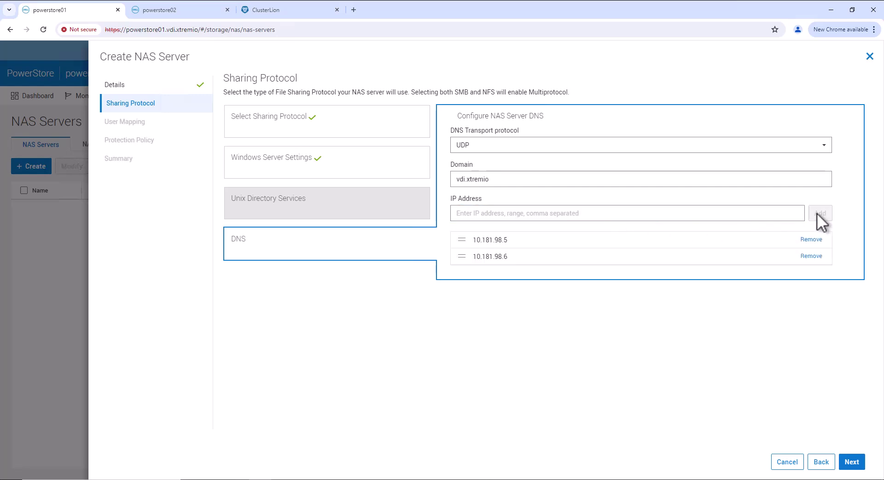
pyautogui.click(852, 461)
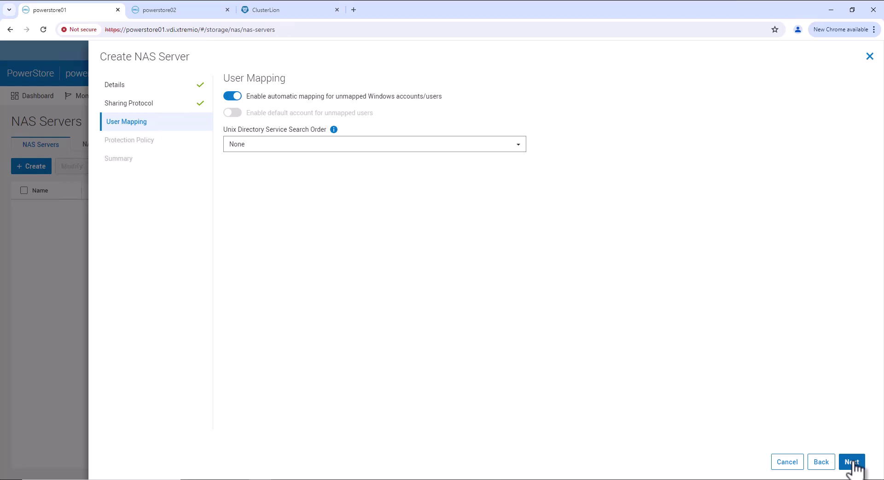
# - Keep default user mapping, apply PP-FILE-SYNC-REPLICATION, and create nas01
pyautogui.click(853, 464)
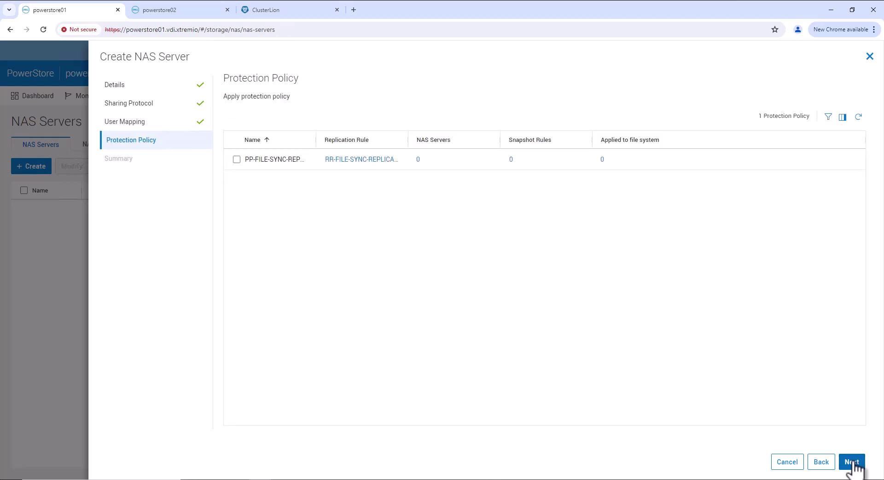
pyautogui.click(237, 159)
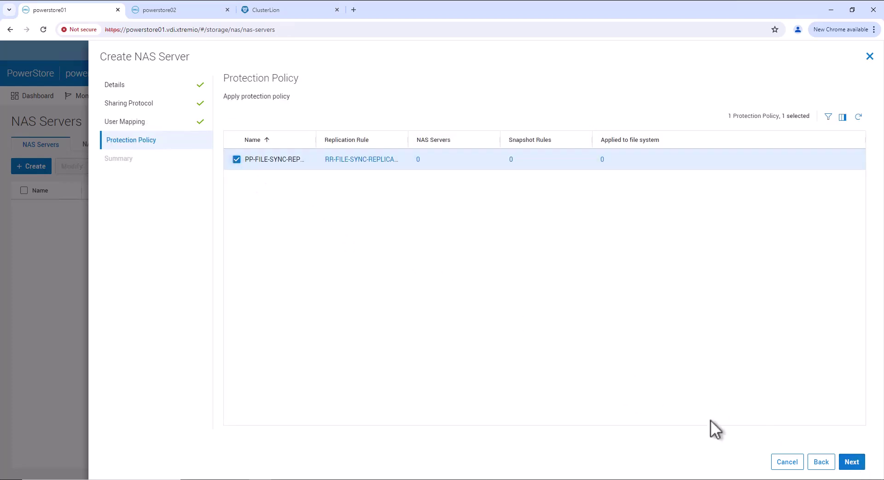
pyautogui.click(852, 464)
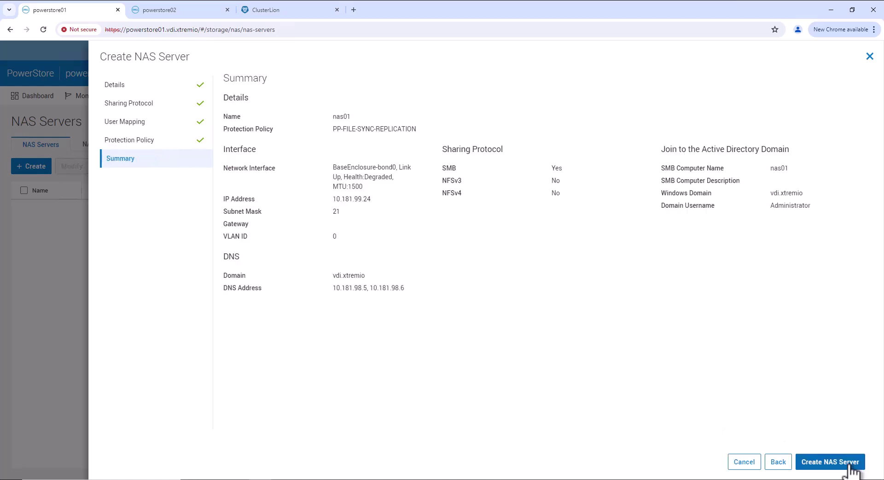
pyautogui.click(850, 465)
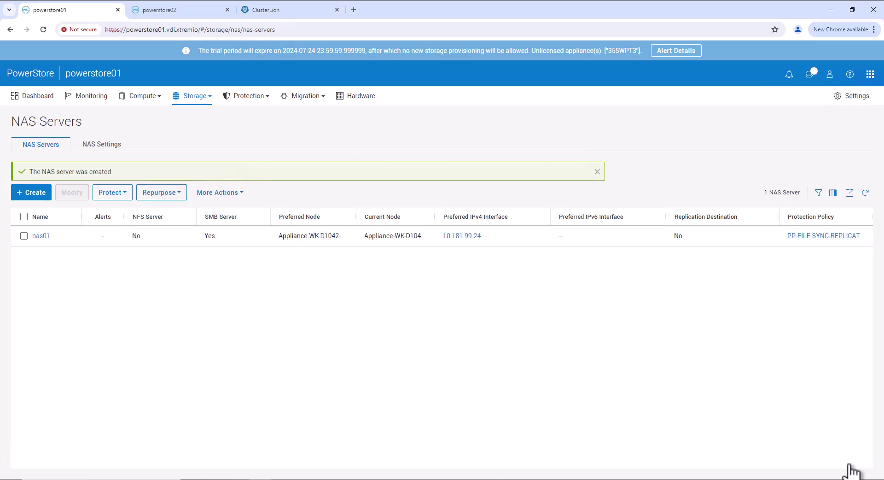
pyautogui.click(599, 235)
# - Check the replication sessions on powerstore01 and powerstore02 for nas01's synchronous session
pyautogui.click(259, 96)
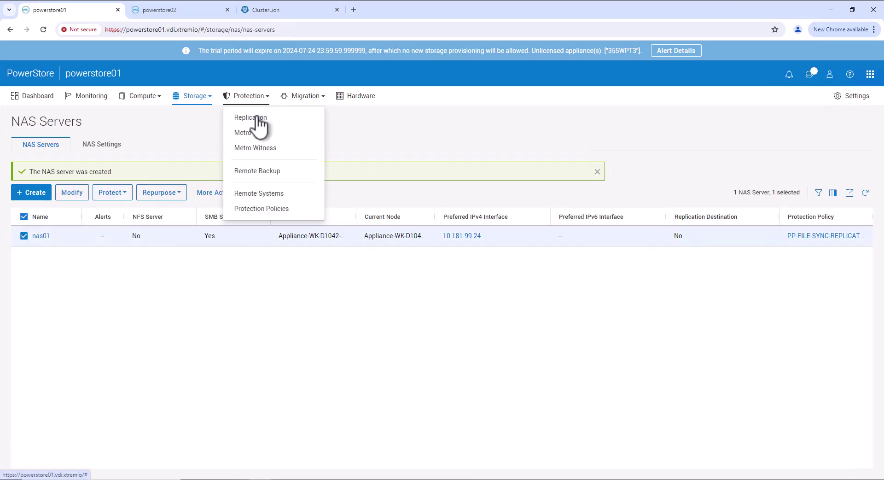
pyautogui.click(258, 118)
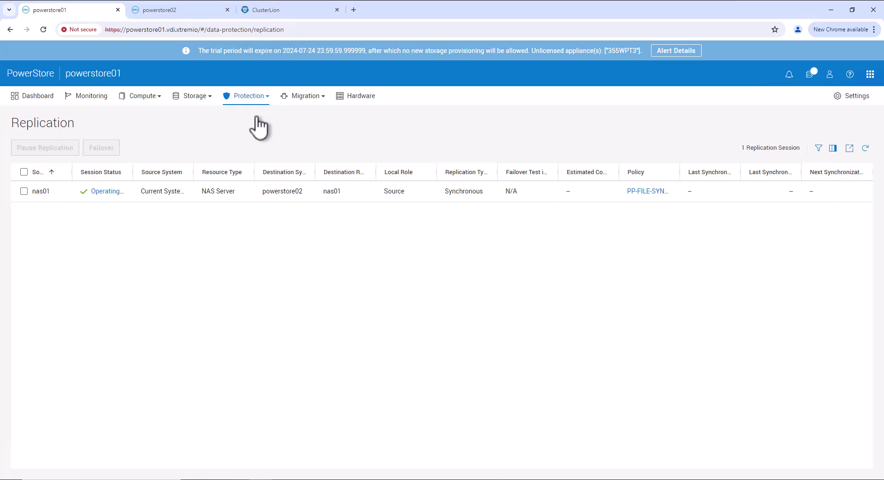
pyautogui.click(179, 12)
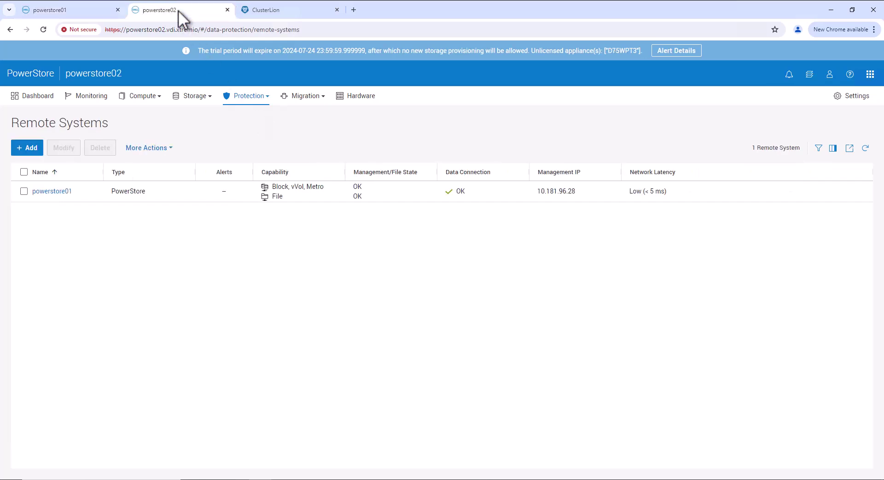
pyautogui.click(265, 99)
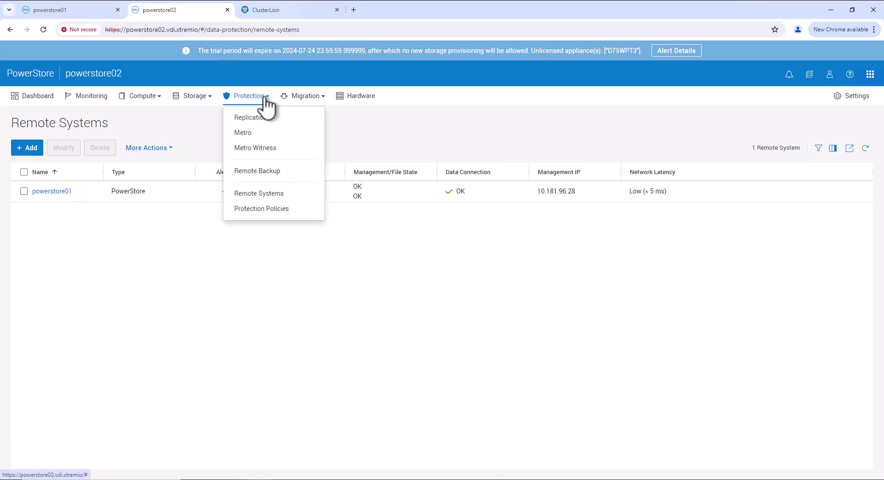
pyautogui.click(253, 117)
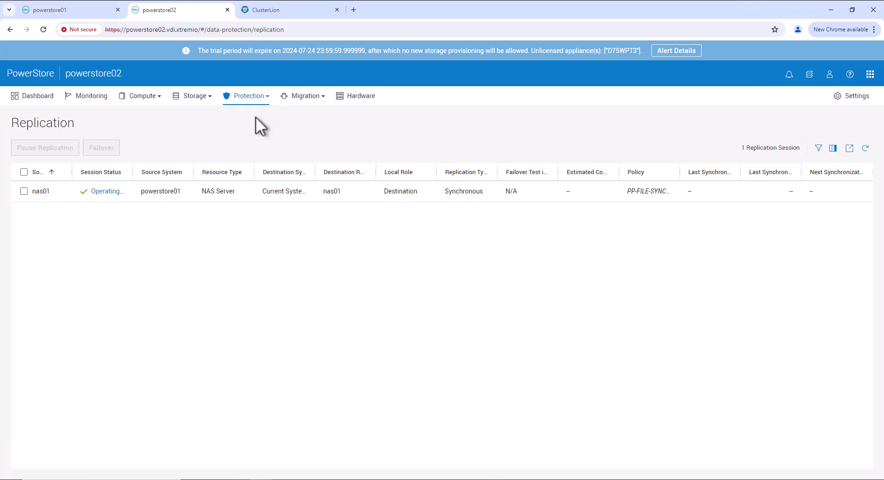
# - Confirm nas01 is listed as a destination NAS server on powerstore02, then return to powerstore01
pyautogui.click(207, 95)
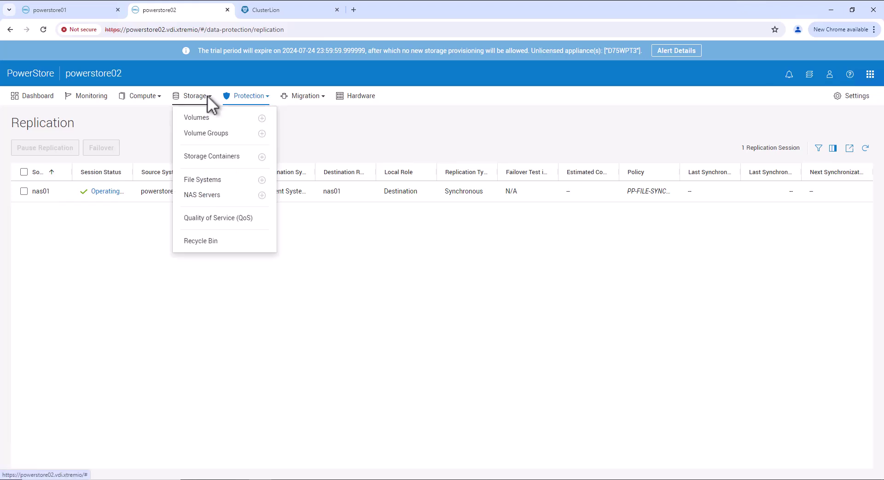
pyautogui.click(206, 196)
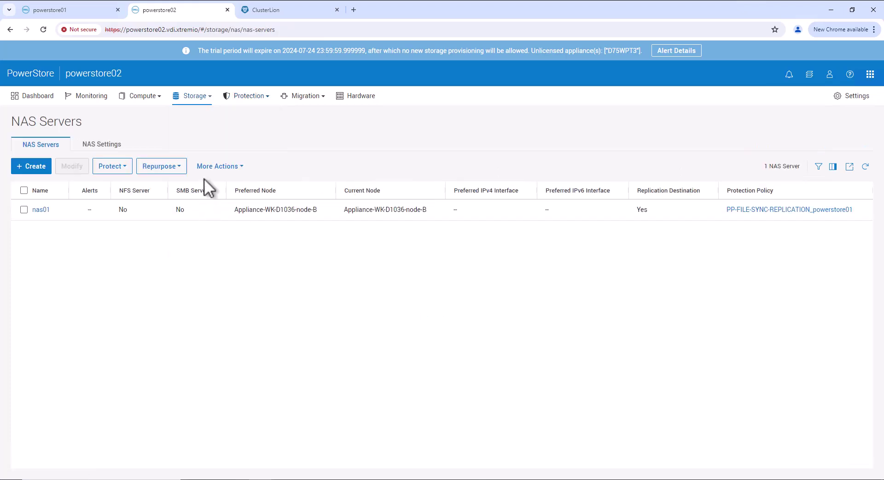
pyautogui.click(82, 13)
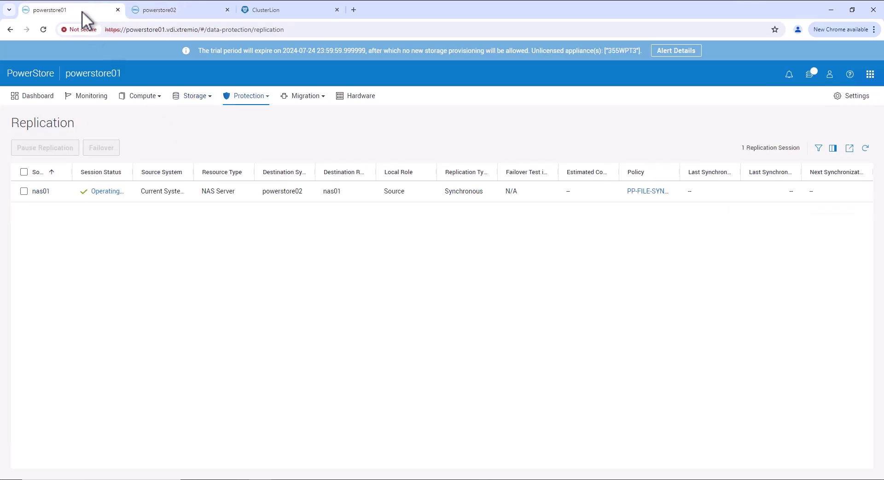
# - Start a new General file system on powerstore01 with nas01 as its NAS server
pyautogui.click(203, 98)
pyautogui.click(210, 179)
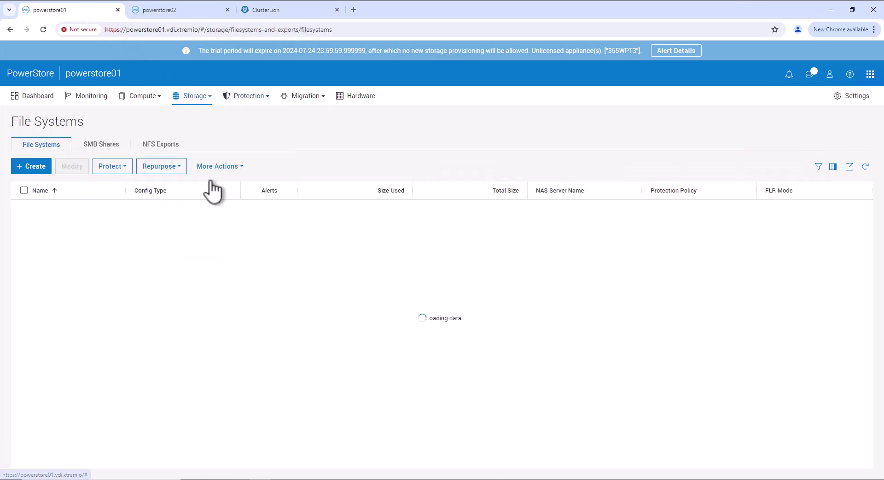
pyautogui.click(38, 169)
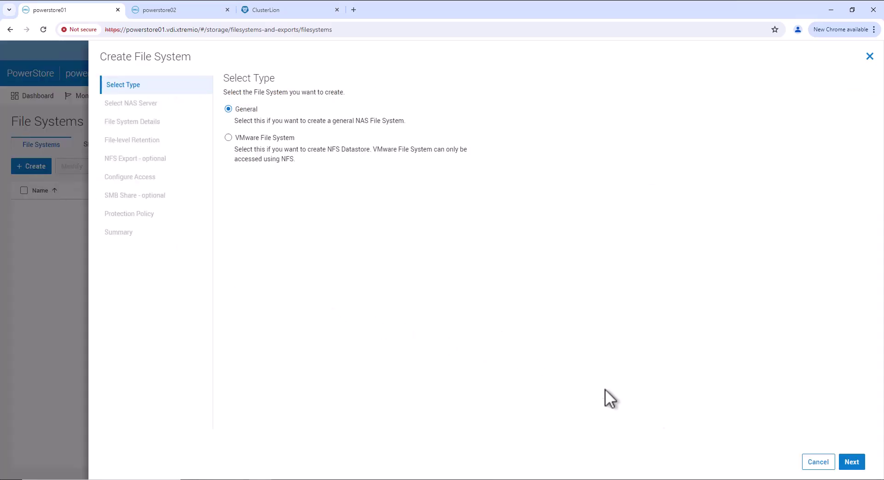
pyautogui.click(851, 462)
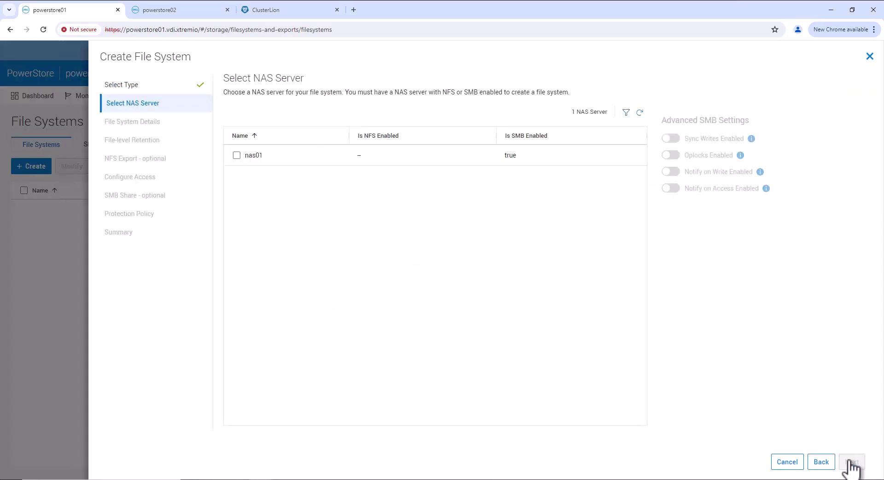
pyautogui.click(237, 155)
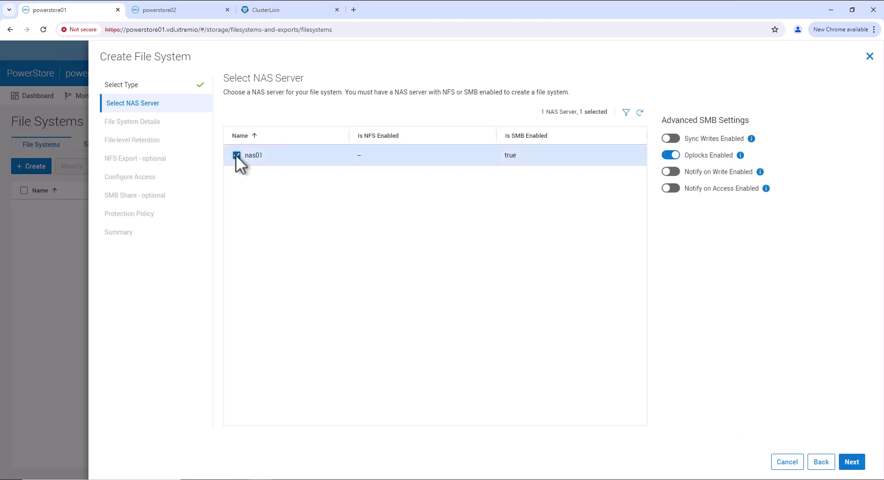
pyautogui.click(845, 459)
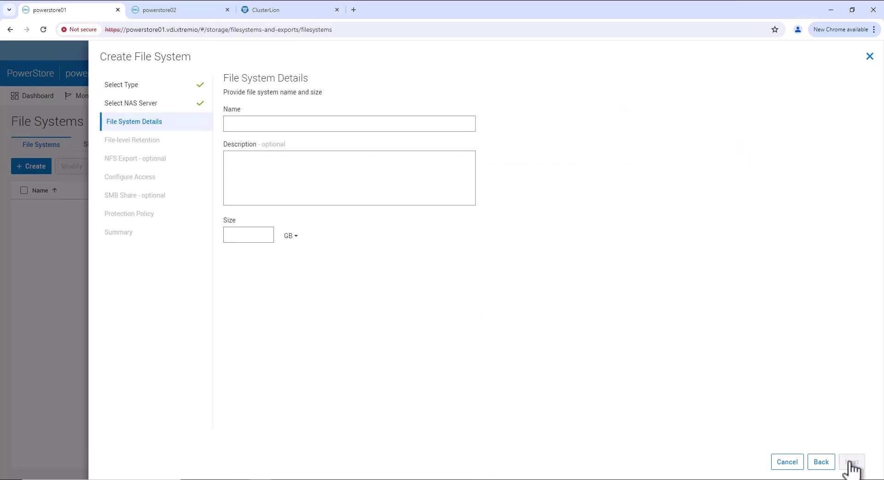
# - Name the file system fs01, size it 10 GB, and leave file-level retention off
pyautogui.click(358, 121)
pyautogui.write('fs01')
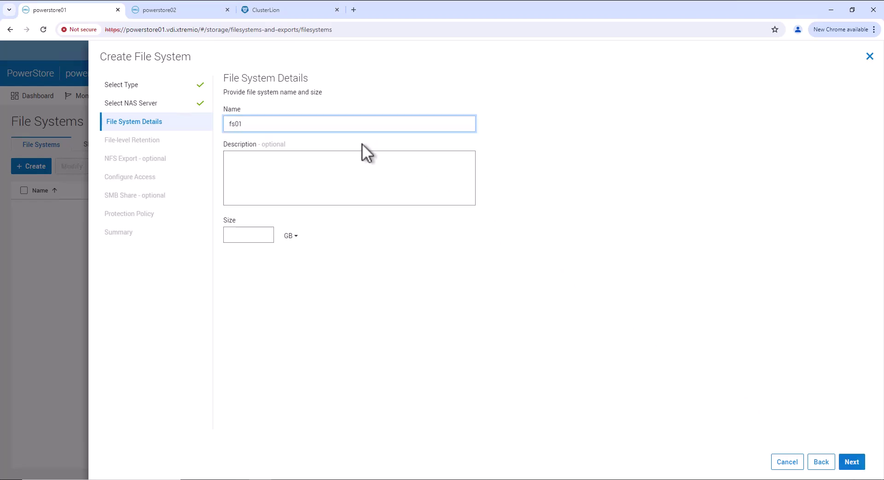
pyautogui.click(256, 240)
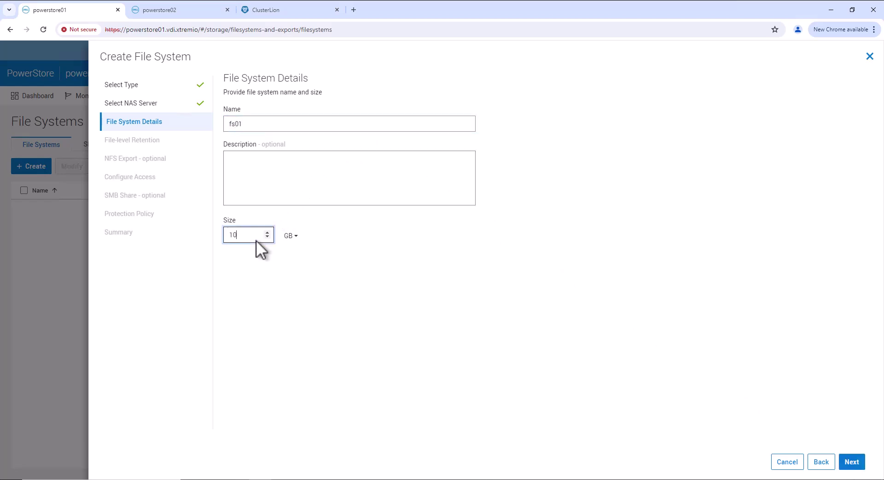
pyautogui.write('10')
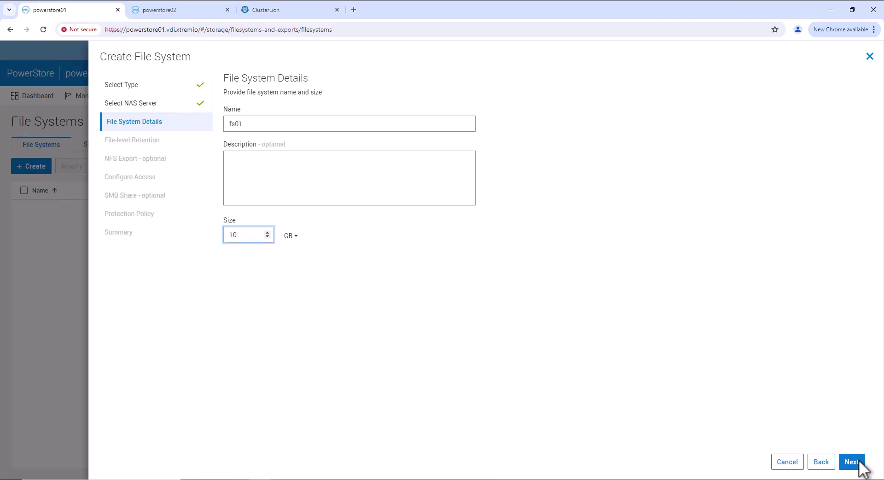
pyautogui.click(859, 463)
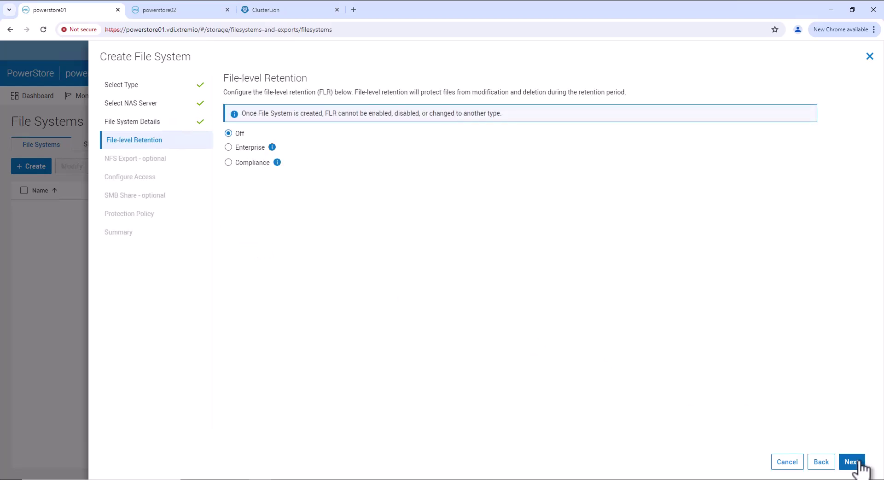
pyautogui.click(859, 464)
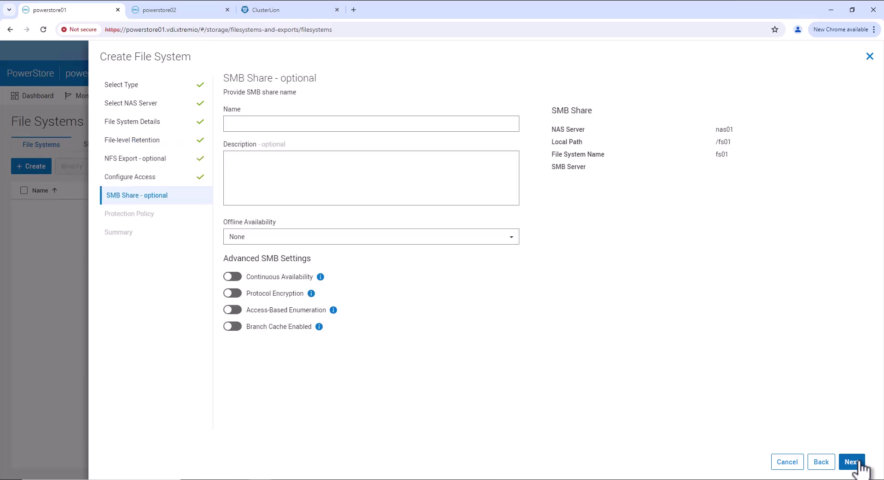
# - Add SMB share data01, skip the protection policy, and create the file system
pyautogui.click(272, 123)
pyautogui.write('data01')
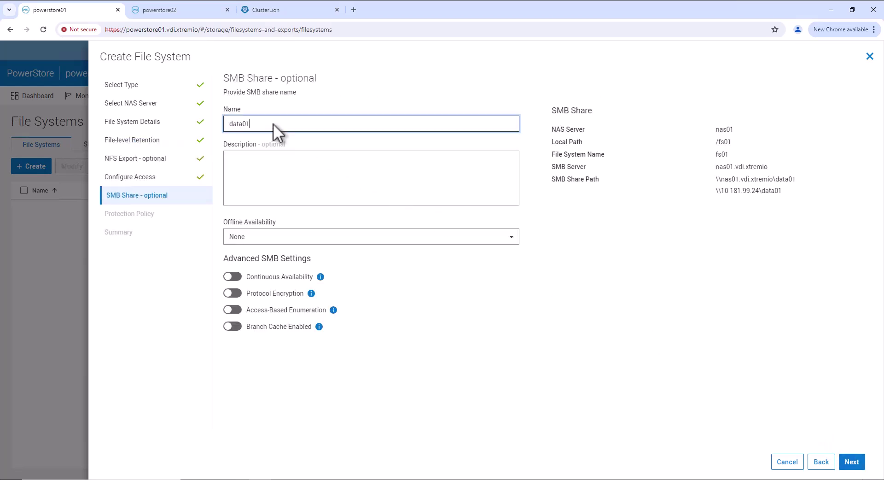
pyautogui.click(849, 463)
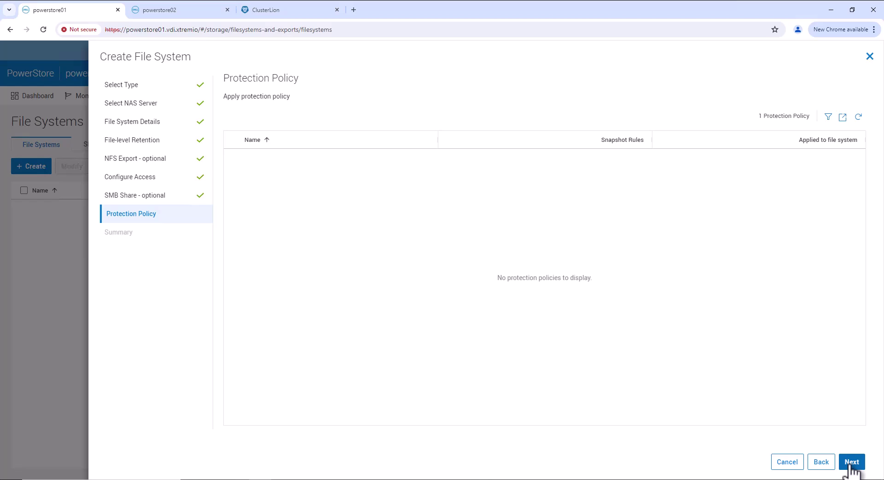
pyautogui.click(851, 463)
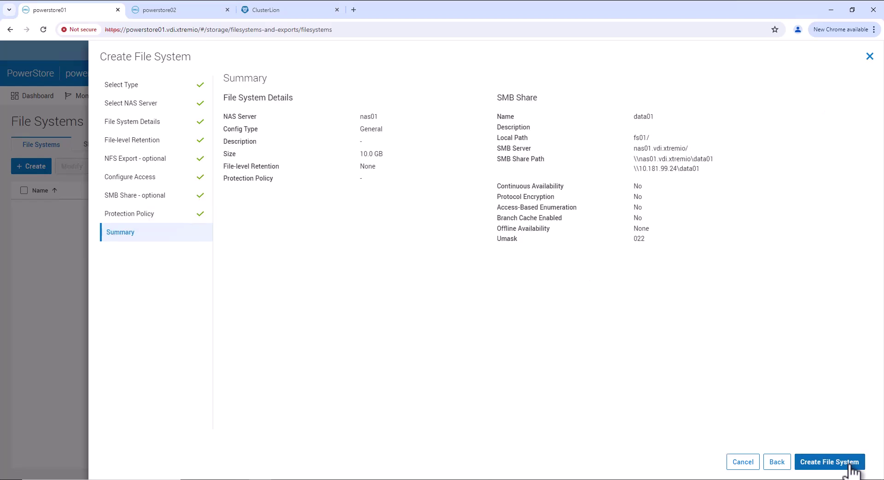
pyautogui.click(851, 462)
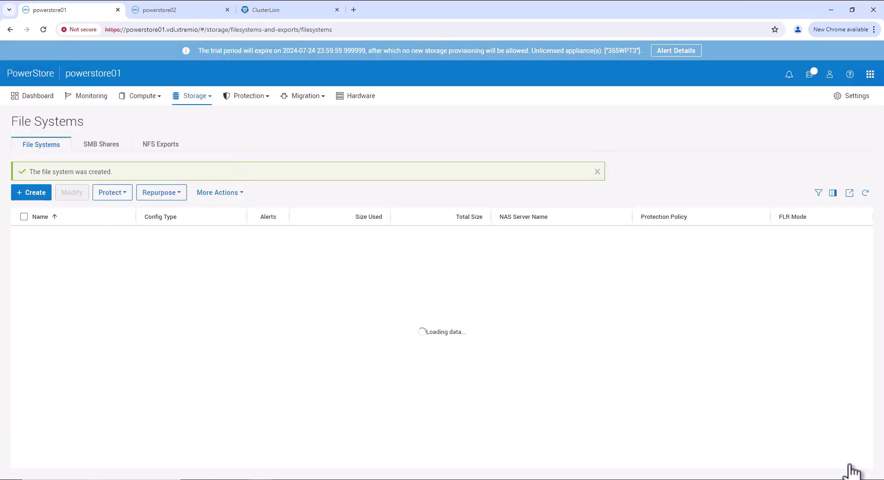
# - Confirm share data01 exists and fs01's replication session appears under nas01 on powerstore01
pyautogui.click(111, 145)
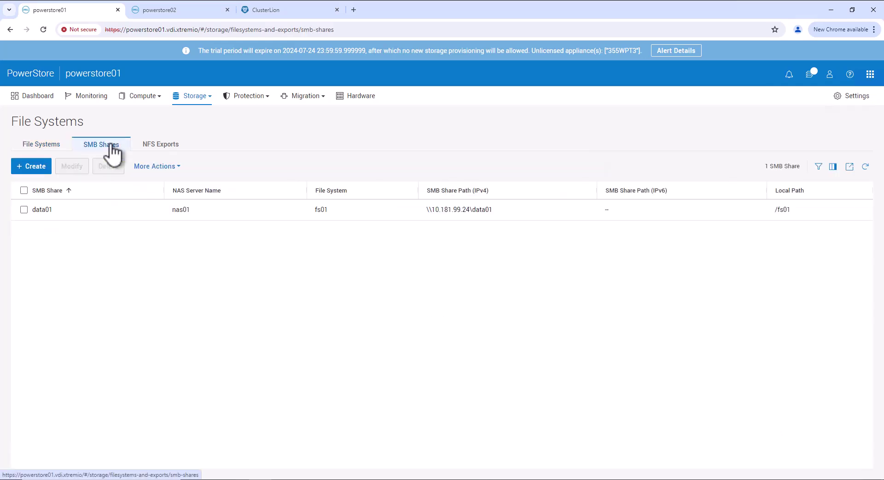
pyautogui.click(269, 98)
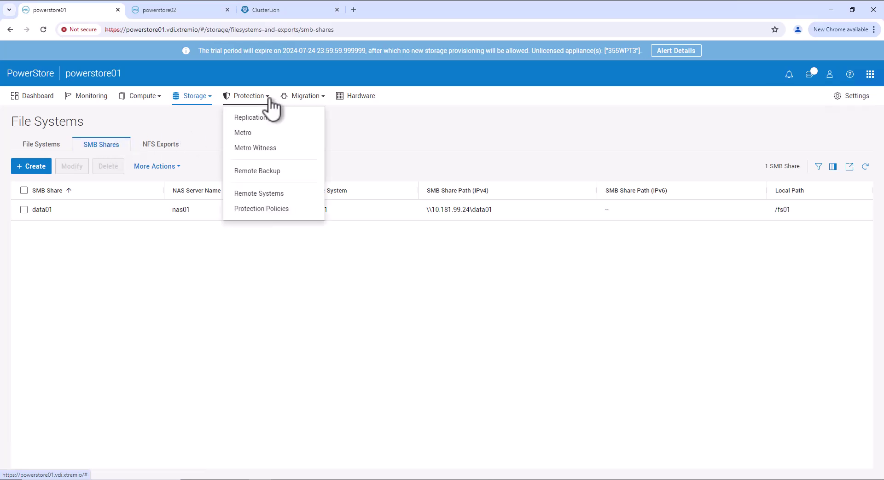
pyautogui.click(252, 118)
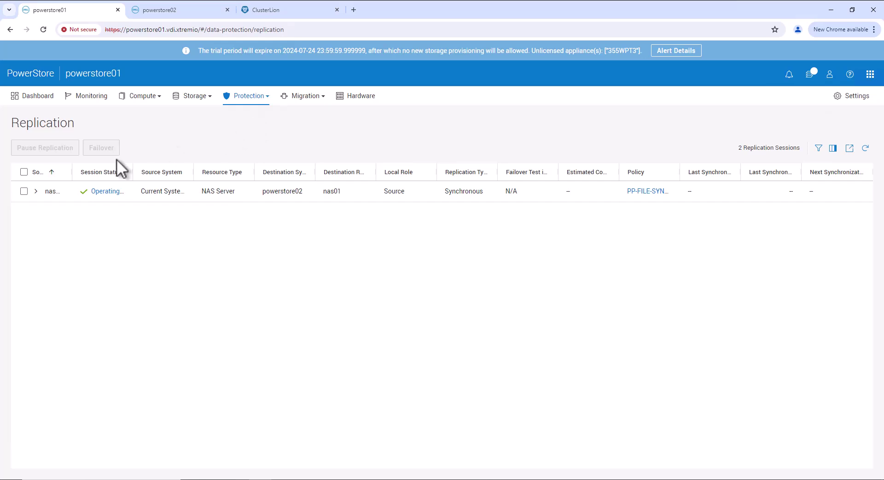
pyautogui.click(35, 191)
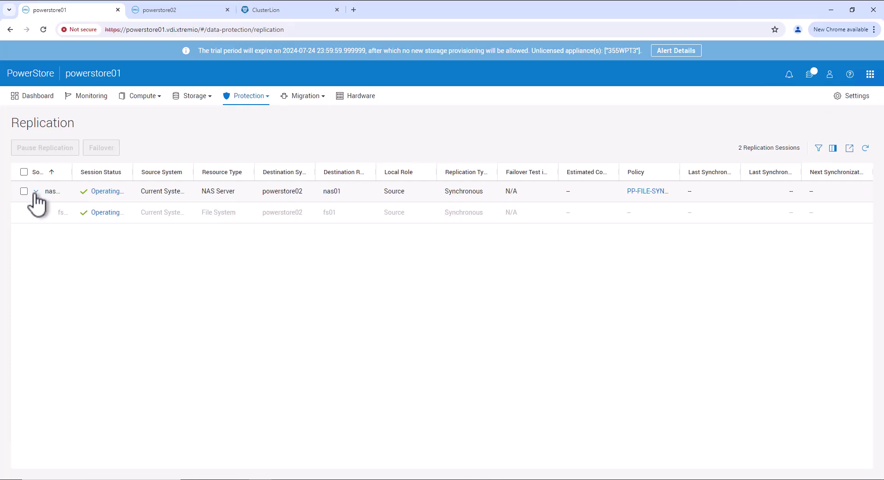
# - On powerstore02, review the file systems and the replication sessions where it is destination
pyautogui.click(184, 13)
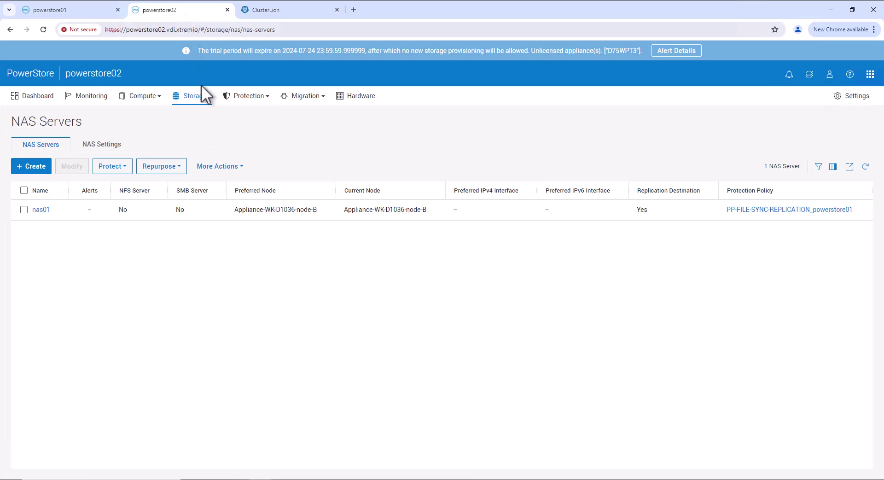
pyautogui.click(206, 102)
pyautogui.click(210, 179)
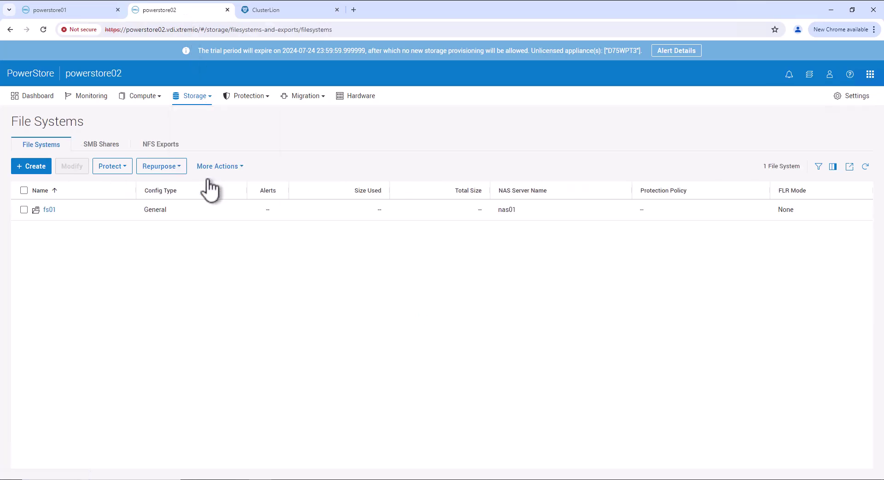
pyautogui.click(256, 96)
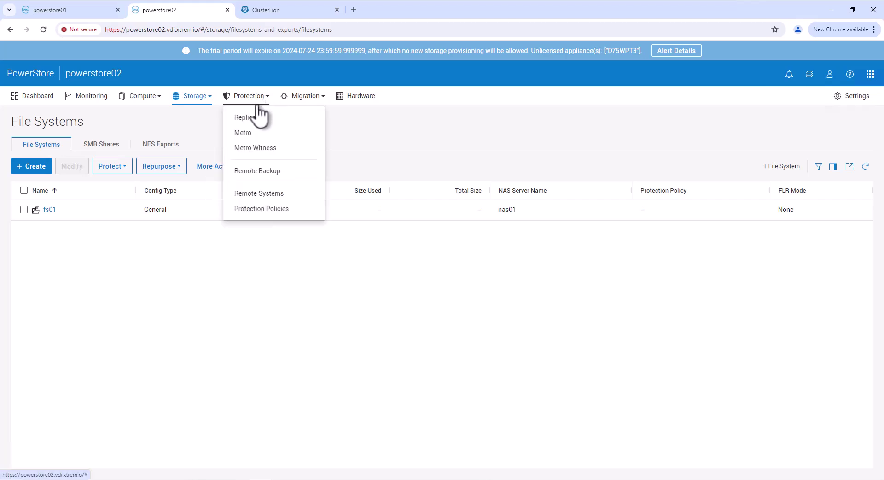
pyautogui.click(249, 119)
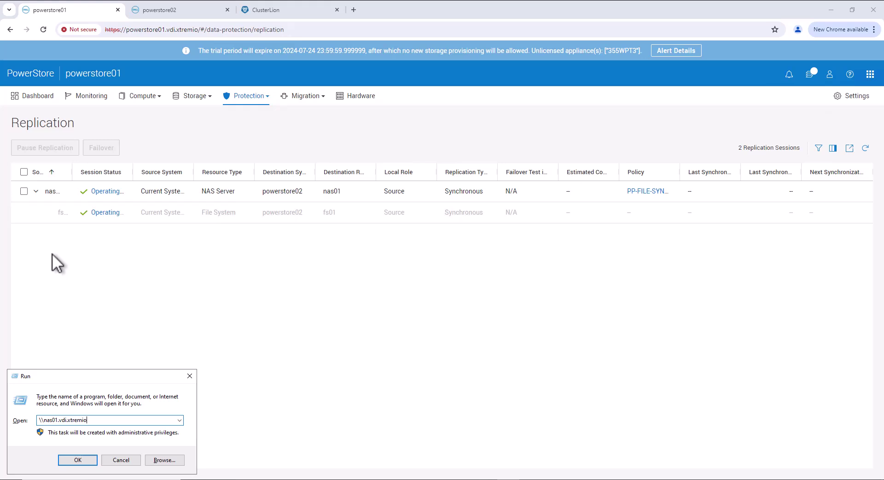
# - Create a folder named powerstore01 inside the data01 share on \\nas01.vdi.xtremio
pyautogui.press('Return')
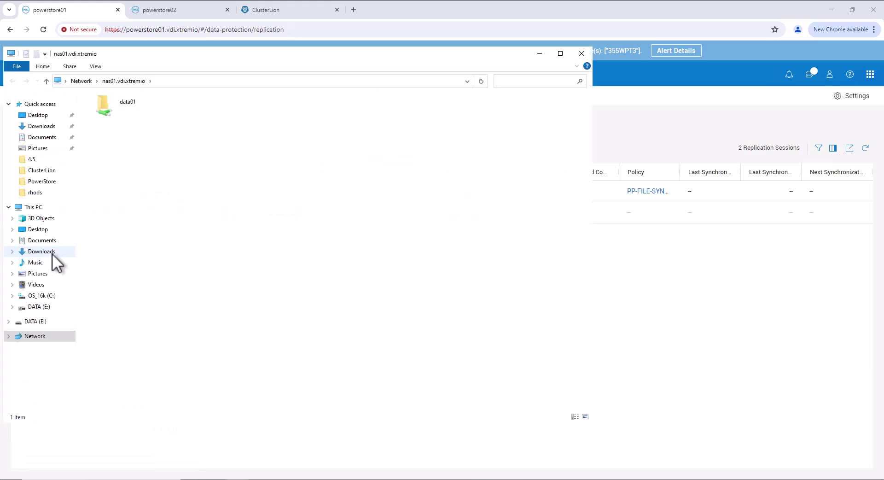
pyautogui.doubleClick(103, 110)
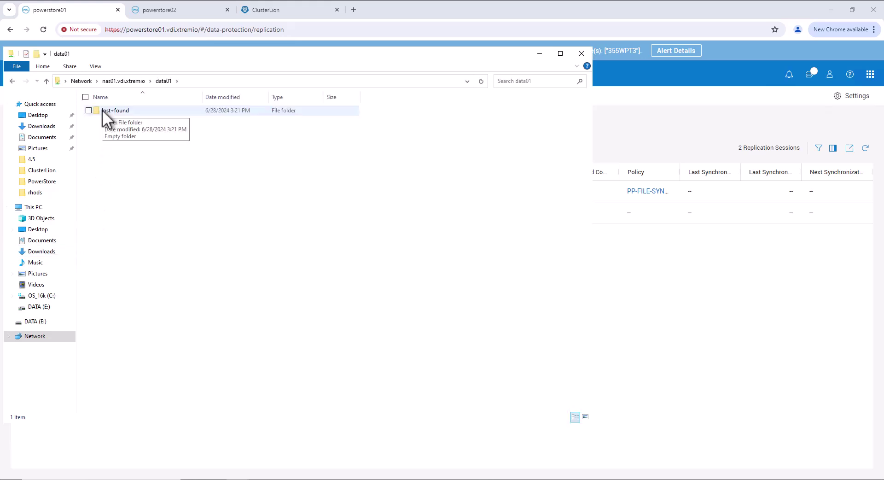
pyautogui.click(37, 54)
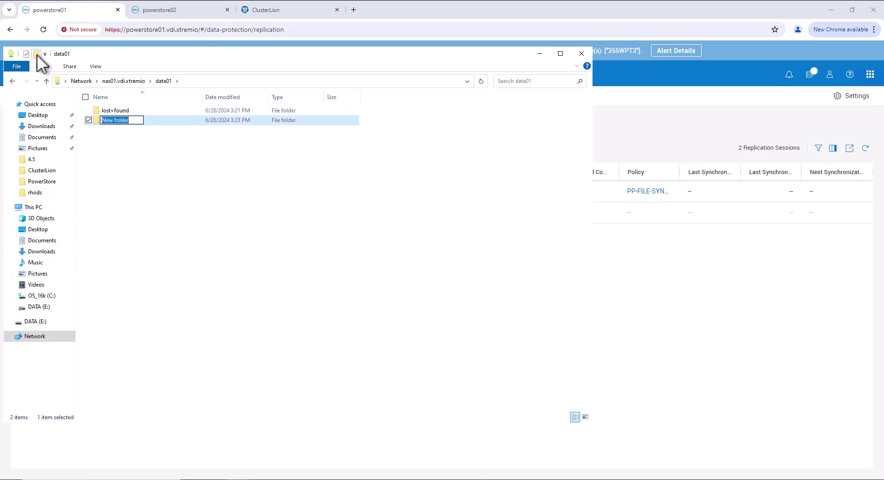
pyautogui.write('powerst')
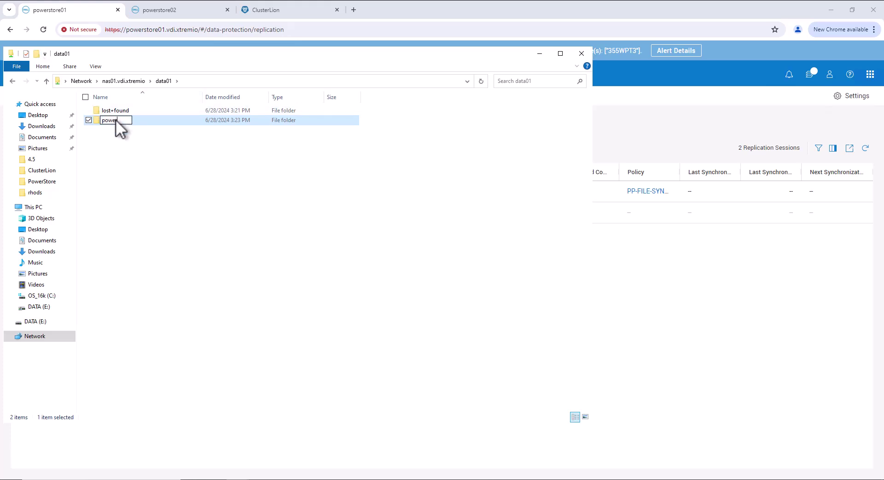
pyautogui.write('ore01')
pyautogui.press('Return')
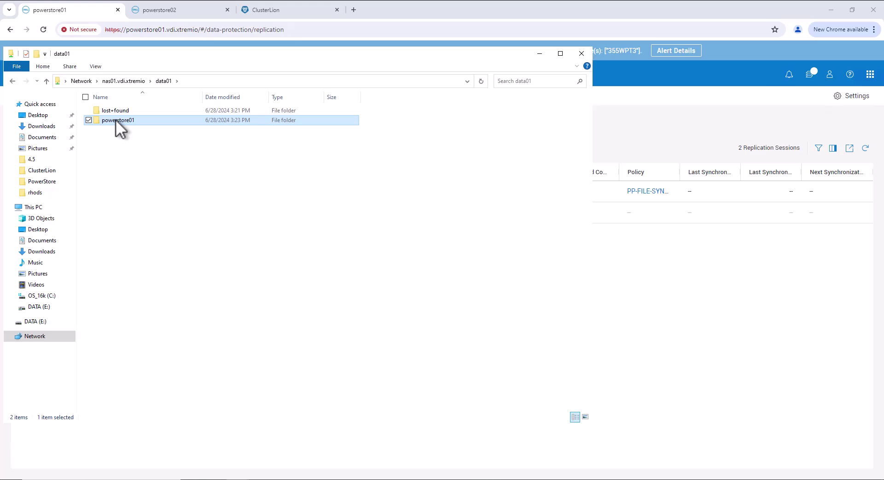
pyautogui.click(84, 9)
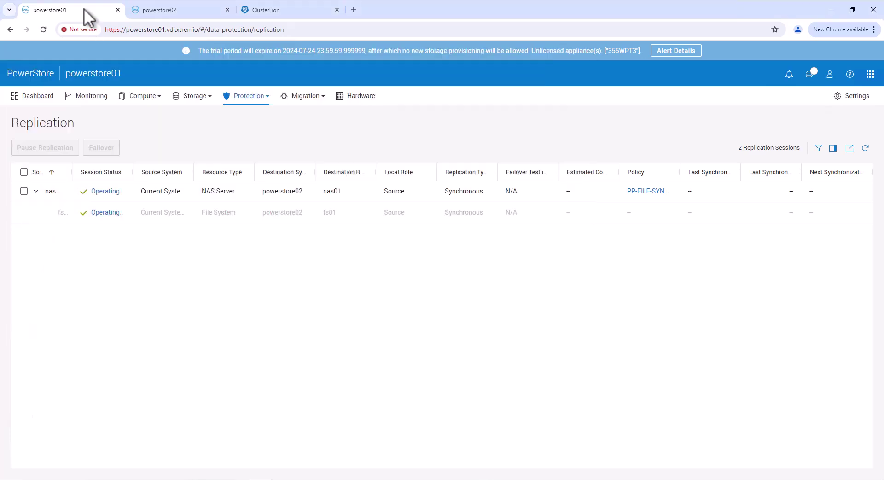
# - Run a planned failover of the nas01 session using 'Failover to powerstore02 and Reprotect'
pyautogui.click(24, 191)
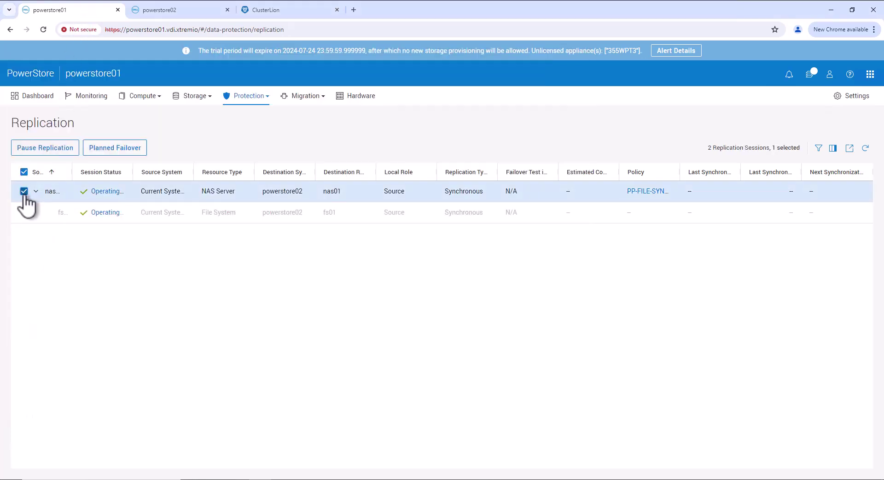
pyautogui.click(120, 147)
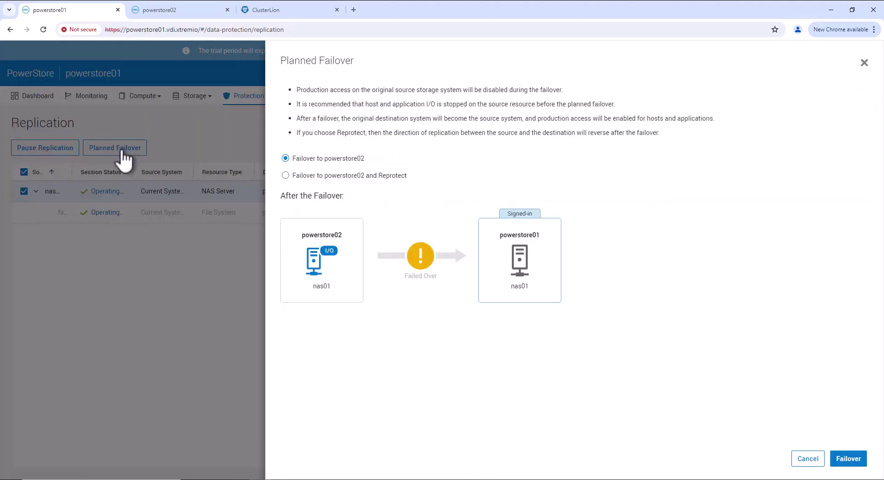
pyautogui.click(285, 176)
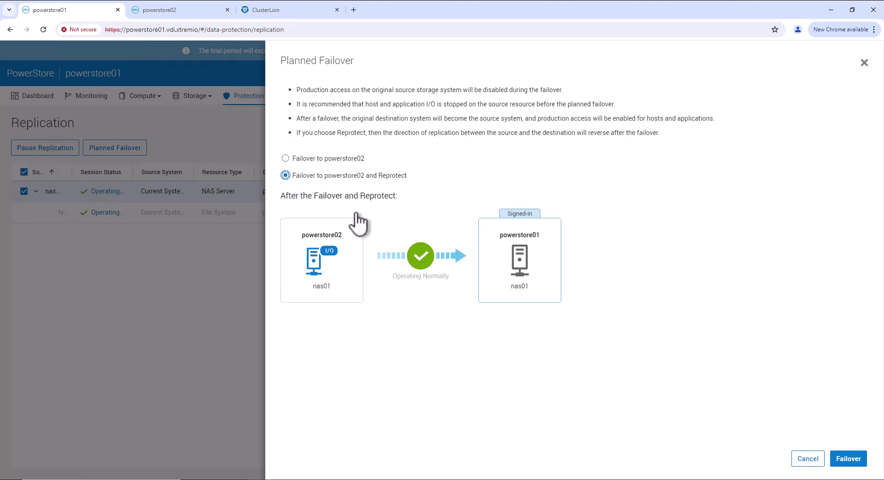
pyautogui.click(859, 458)
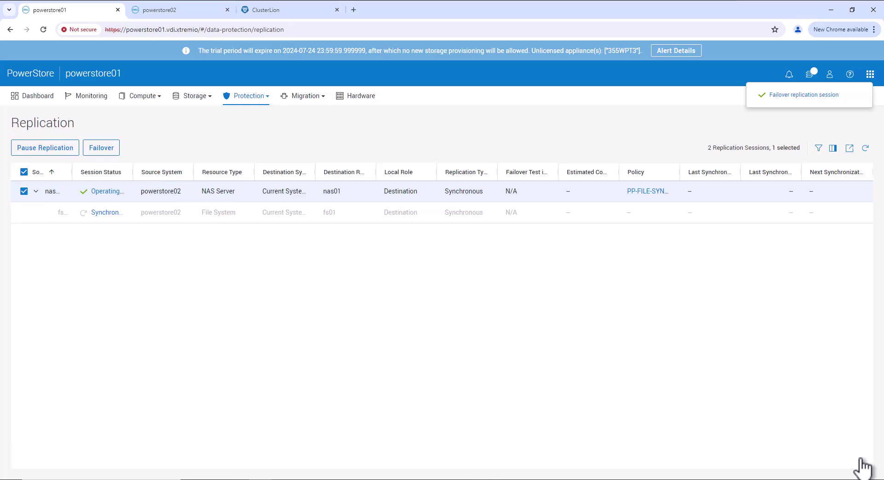
# - On powerstore02, check NAS Servers for nas01, then list SMB shares to find data01
pyautogui.click(186, 10)
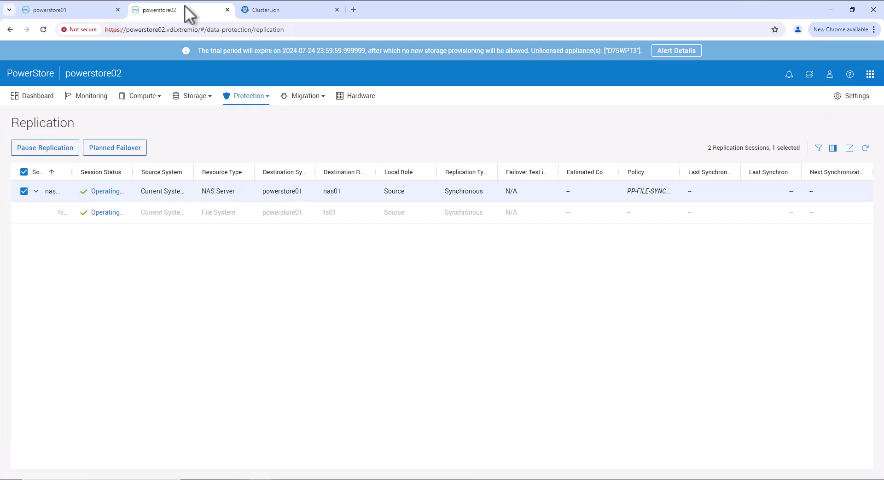
pyautogui.click(208, 96)
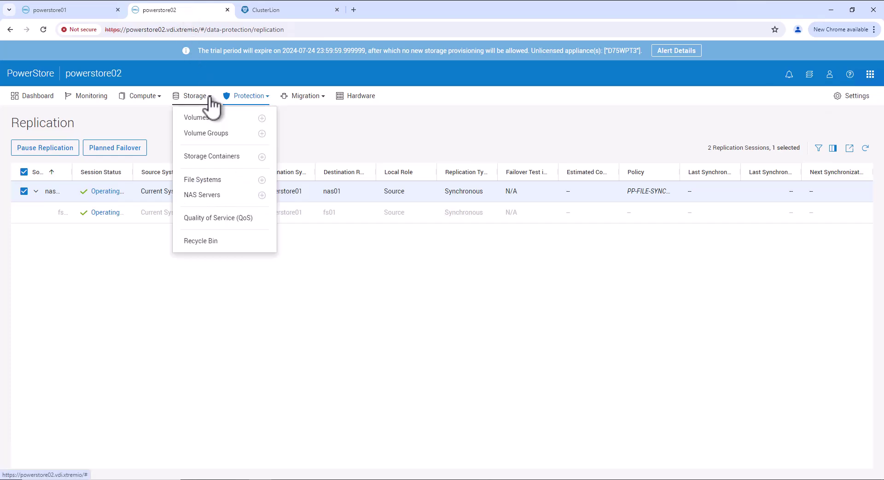
pyautogui.click(208, 197)
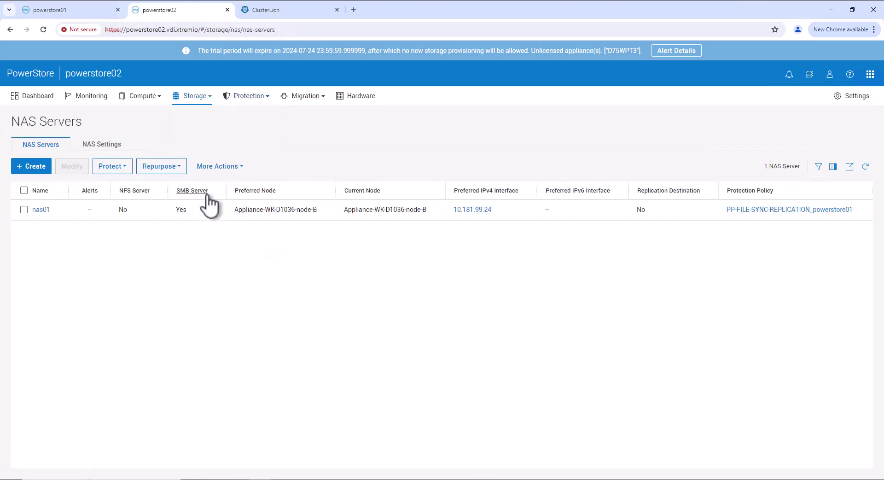
pyautogui.click(200, 98)
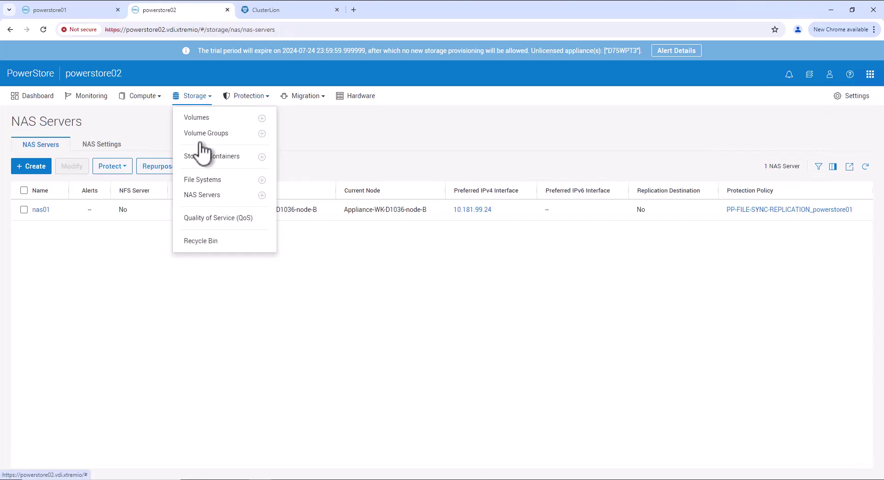
pyautogui.click(203, 179)
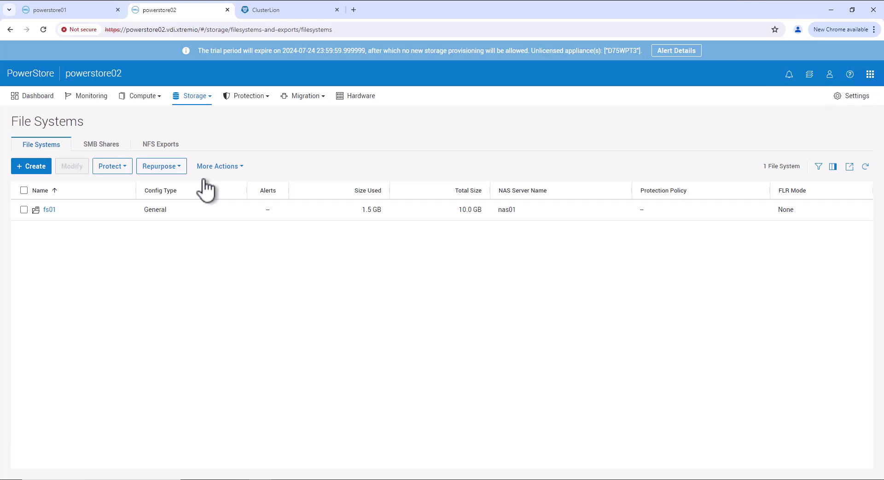
pyautogui.click(113, 147)
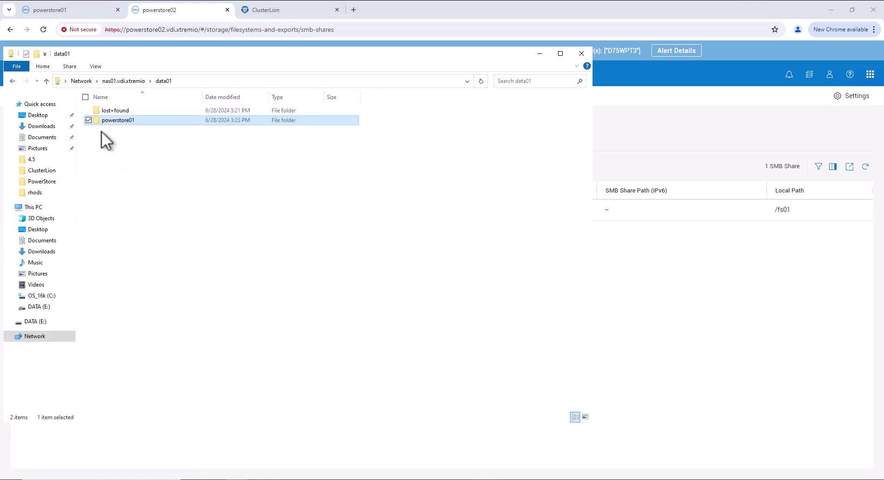
# - Create a folder named powerstore02 in the data01 share, then switch back to PowerStore Manager
pyautogui.click(36, 53)
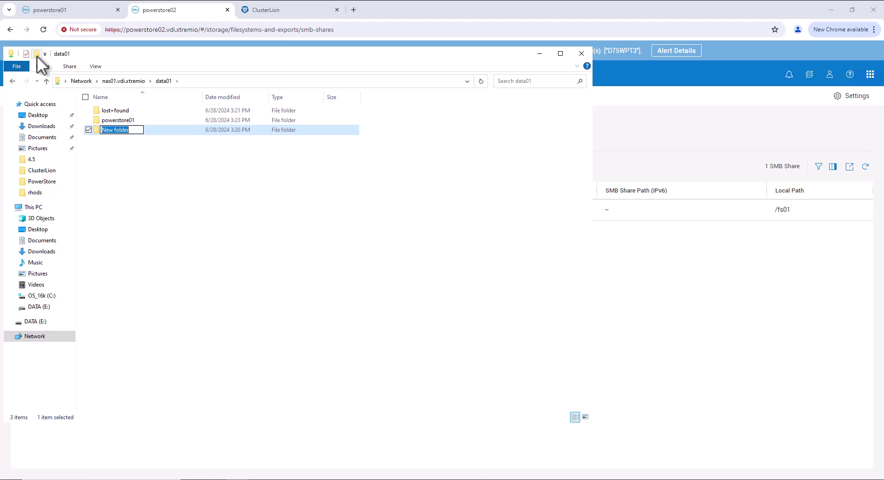
pyautogui.write('powerstore02')
pyautogui.press('Return')
pyautogui.hotkey('alt', 'Tab')
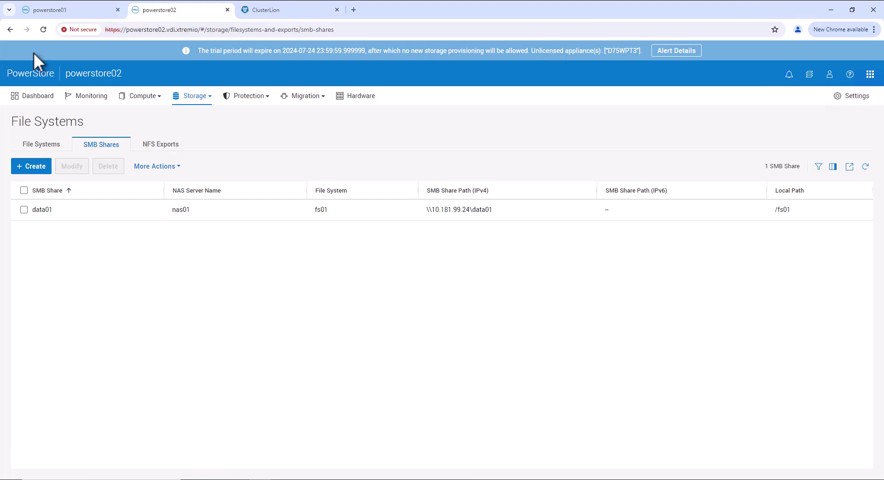
# - Fail the nas01 session back using 'Failover to powerstore01 and Reprotect'
pyautogui.click(252, 96)
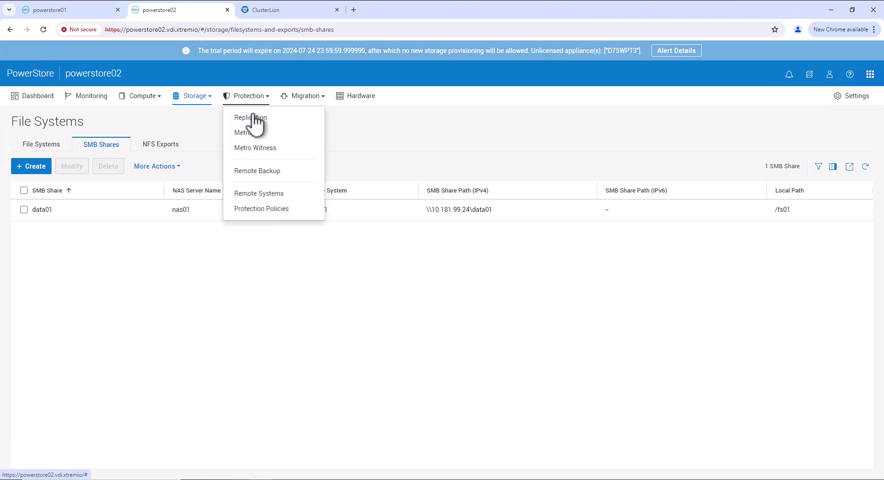
pyautogui.click(253, 116)
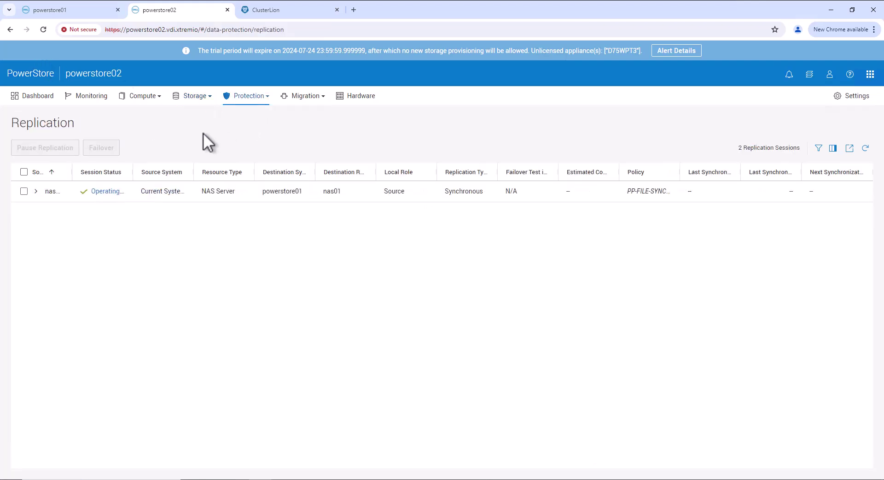
pyautogui.click(36, 191)
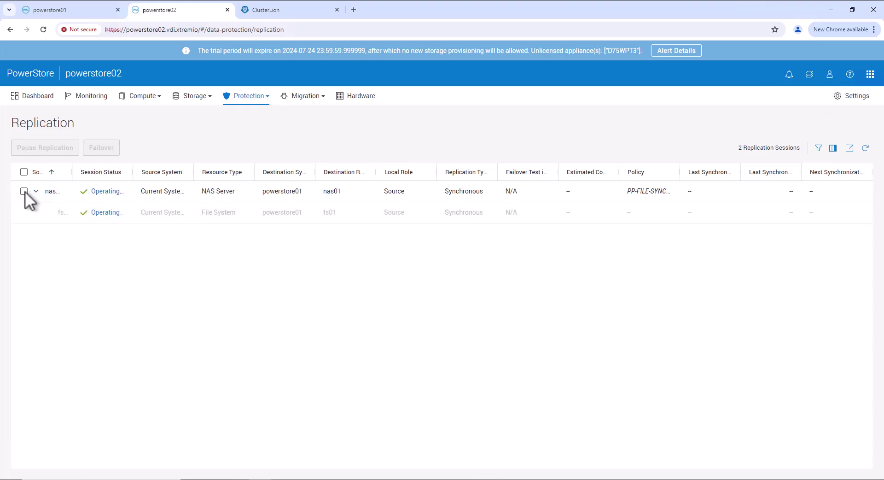
pyautogui.click(24, 191)
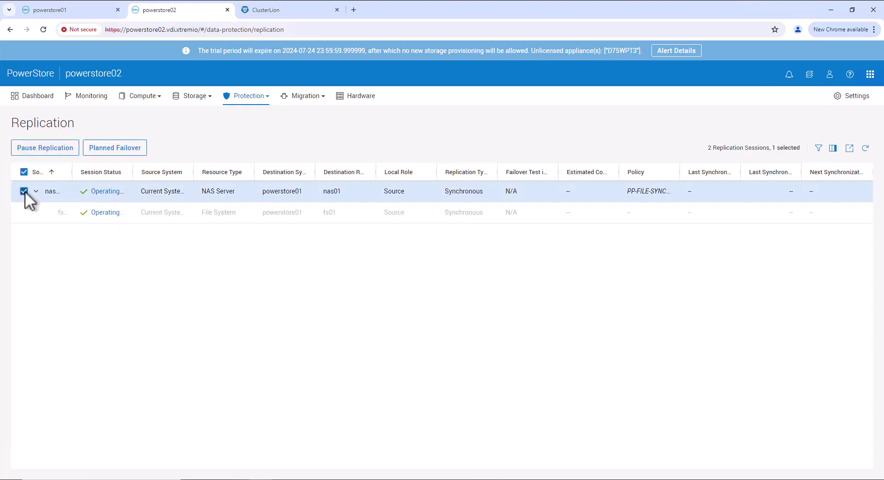
pyautogui.click(114, 148)
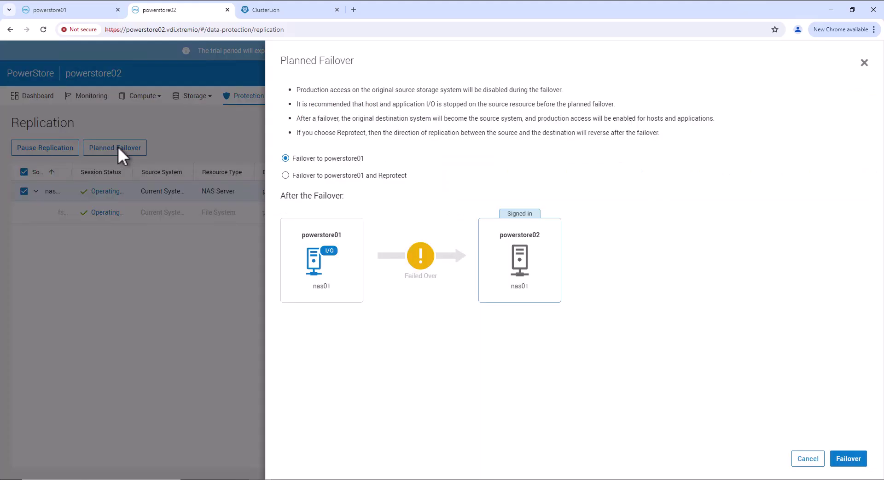
pyautogui.click(285, 176)
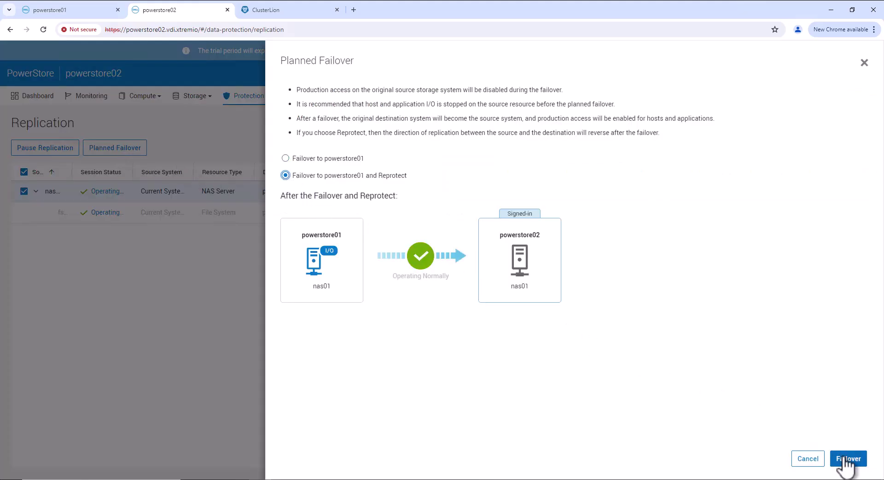
pyautogui.click(846, 459)
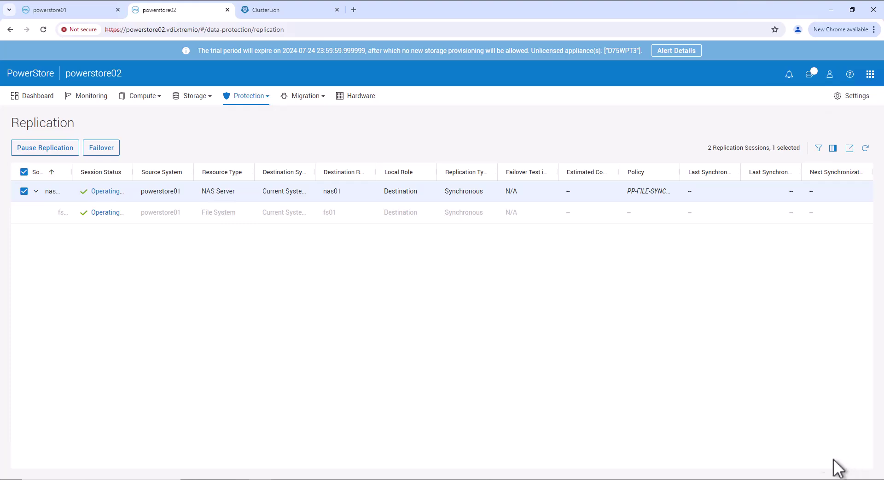
# - On powerstore01, list the file systems' SMB shares to confirm data01 on nas01
pyautogui.click(89, 10)
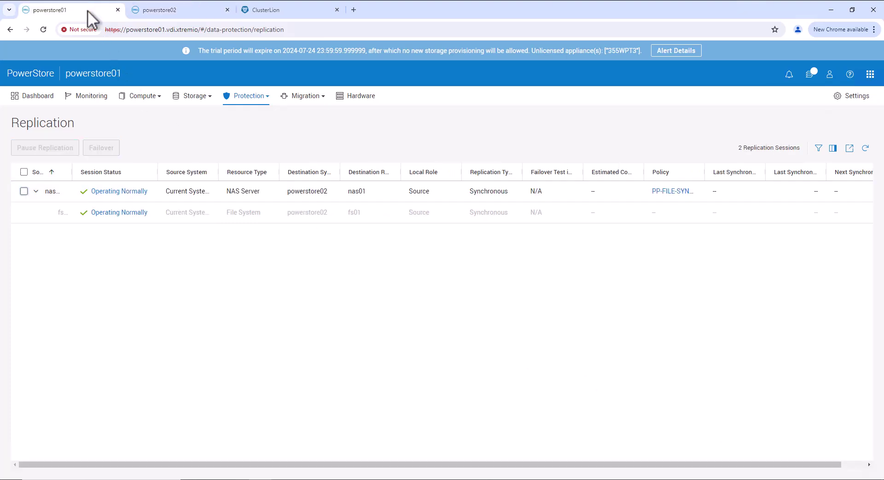
pyautogui.click(208, 99)
pyautogui.click(207, 179)
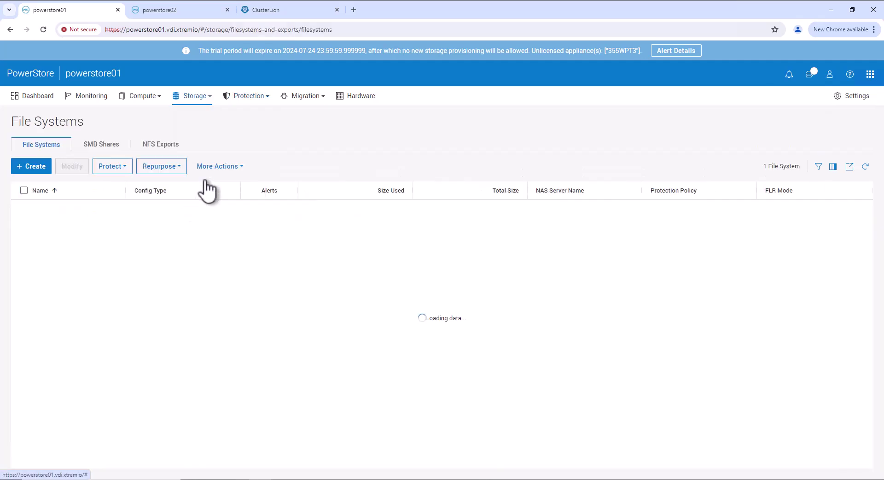
pyautogui.click(112, 147)
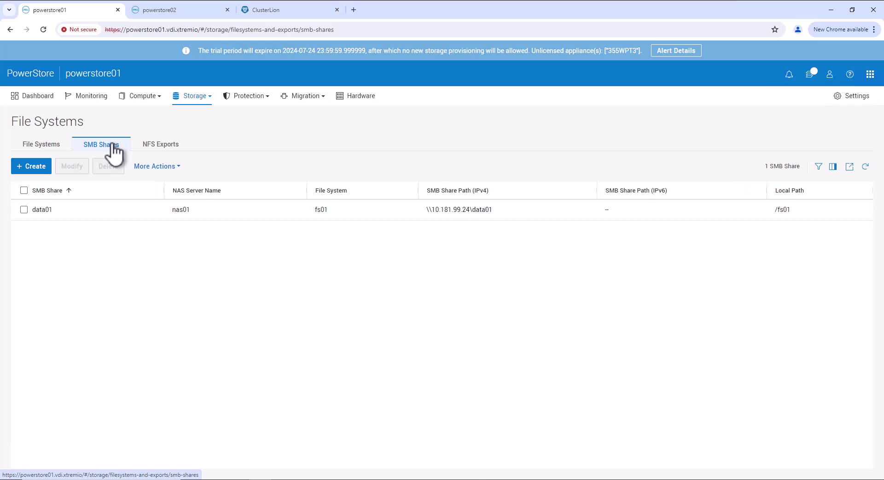
# - Add a folder named powerstore01_1 to the data01 share in File Explorer
pyautogui.hotkey('alt', 'Tab')
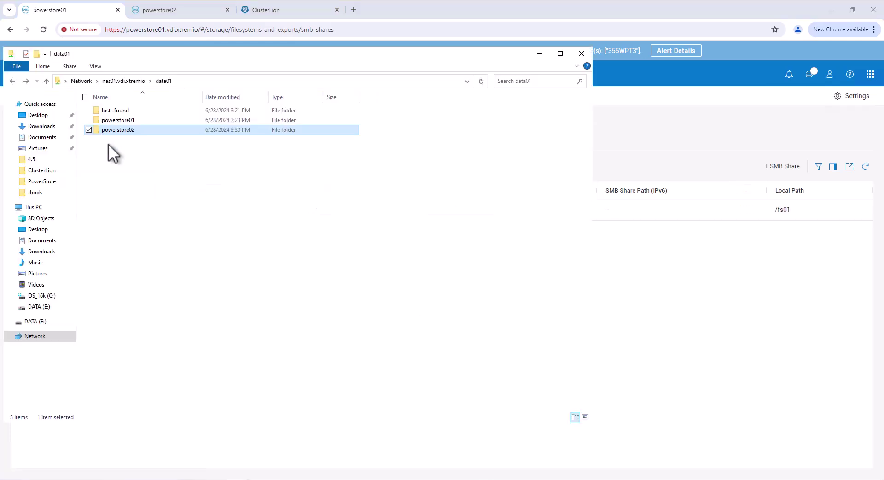
pyautogui.click(36, 54)
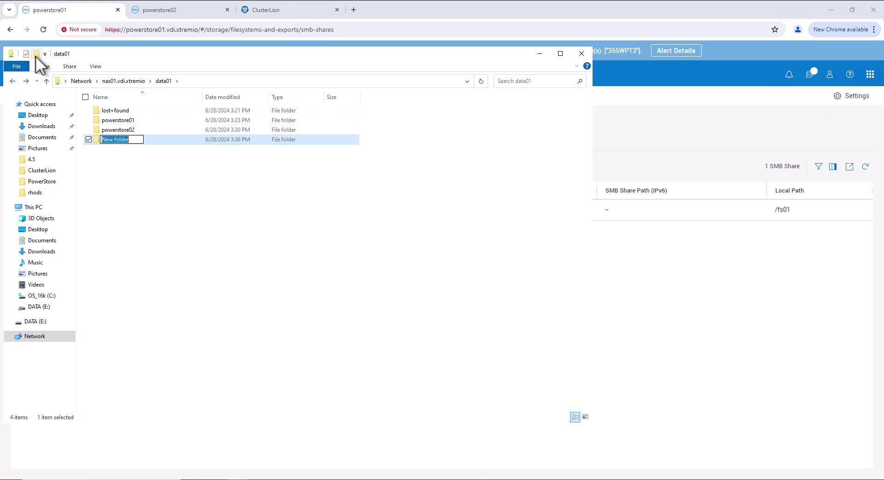
pyautogui.write('powerstore01_1')
pyautogui.press('Return')
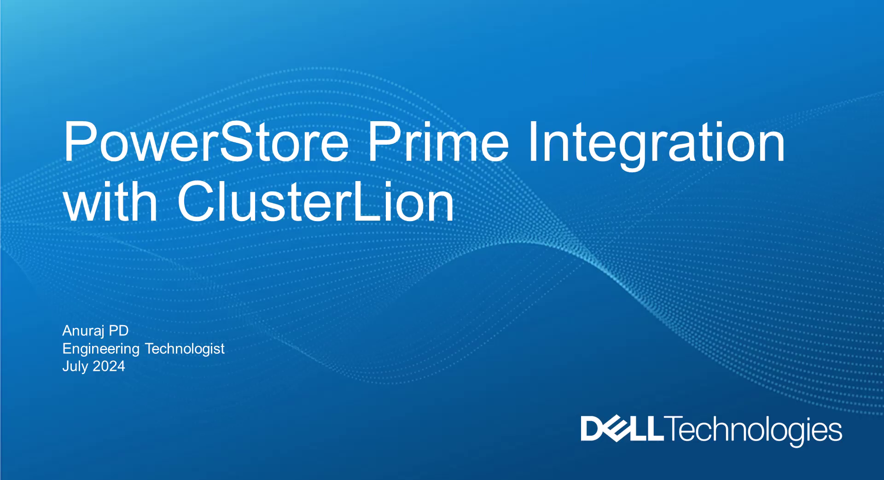
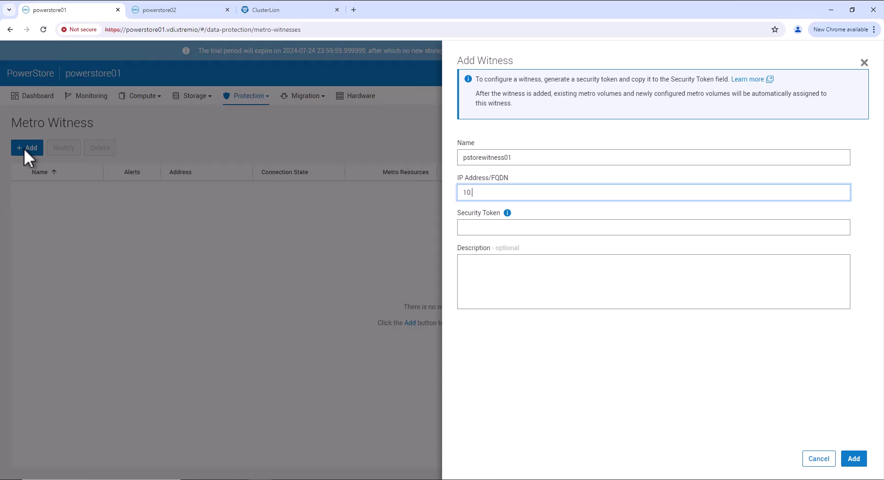
# - Enter witness address 10.181.99.20, then begin an ssh root@pstorewitness01 command in MobaXterm
pyautogui.write('.20')
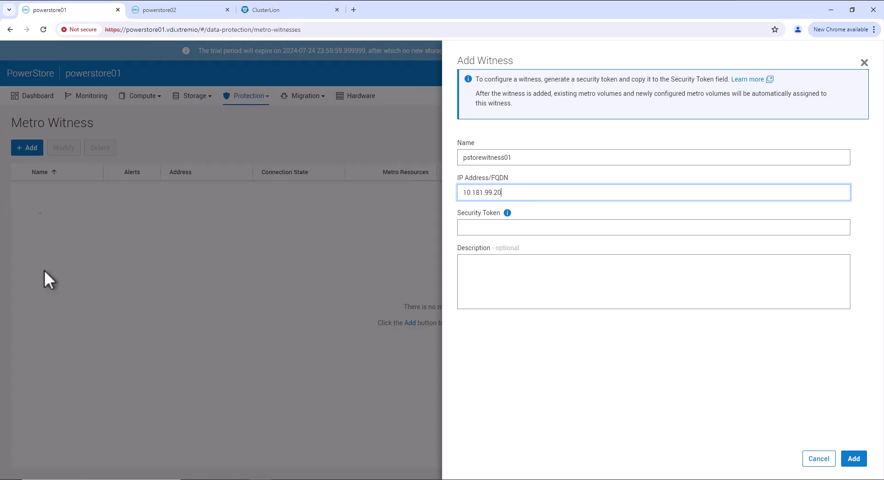
pyautogui.hotkey('alt', 'Tab')
pyautogui.write('ssh root@pstorewitness01')
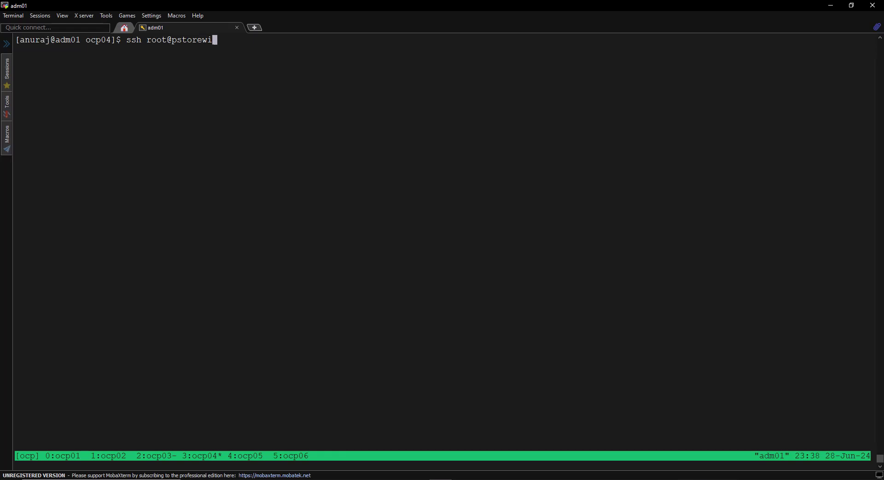
# - SSH into pstorewitness01 as root and run ./generate_token.sh from /opt/dell-witness-service/scripts
pyautogui.press('Return')
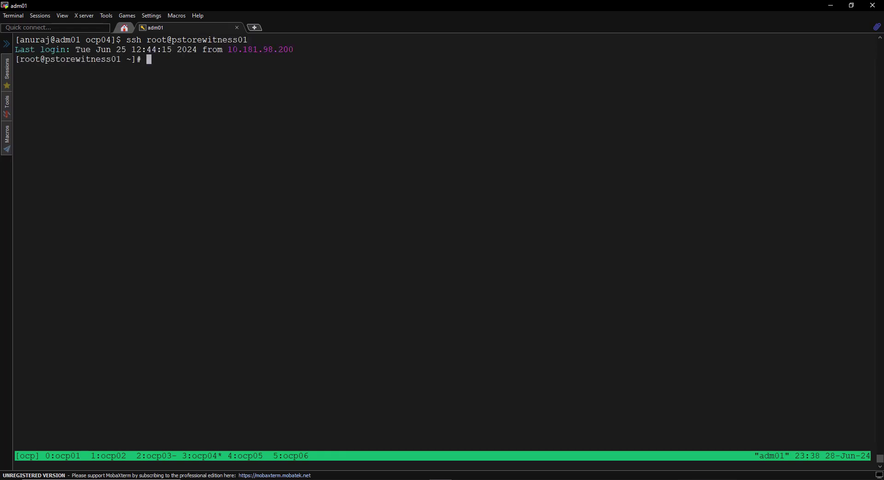
pyautogui.write('cd /opt/dell-witness-service/scripts')
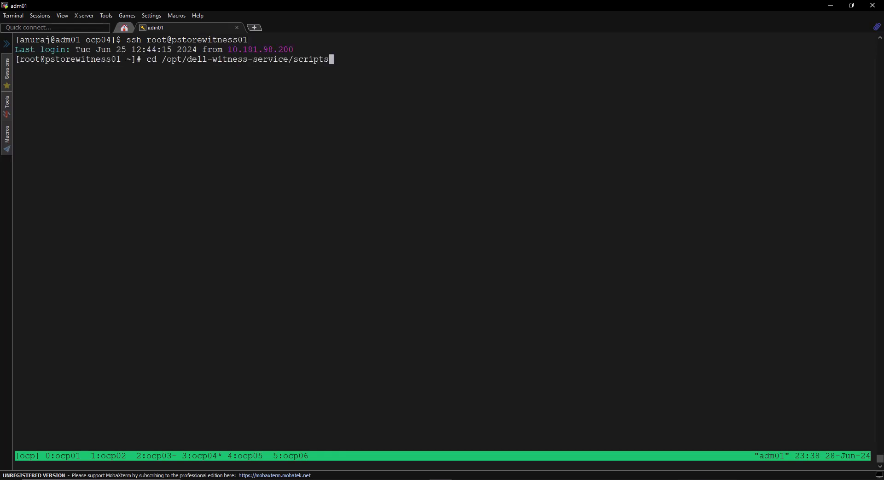
pyautogui.press('Return')
pyautogui.write('./generate_token.sh')
pyautogui.press('Return')
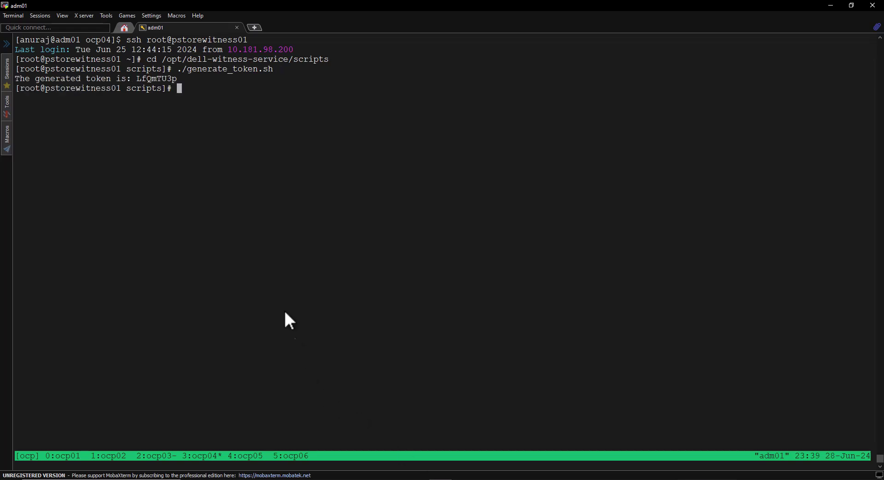
# - Paste the generated token into Security Token, add the witness and confirm its certificate
pyautogui.doubleClick(167, 79)
pyautogui.hotkey('ctrl', 'c')
pyautogui.click(175, 105)
pyautogui.hotkey('alt', 'Tab')
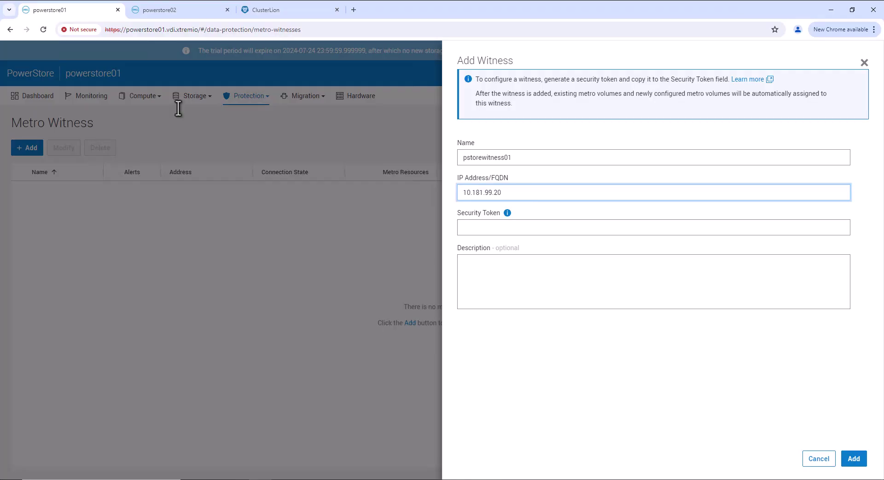
pyautogui.click(473, 227)
pyautogui.hotkey('ctrl', 'v')
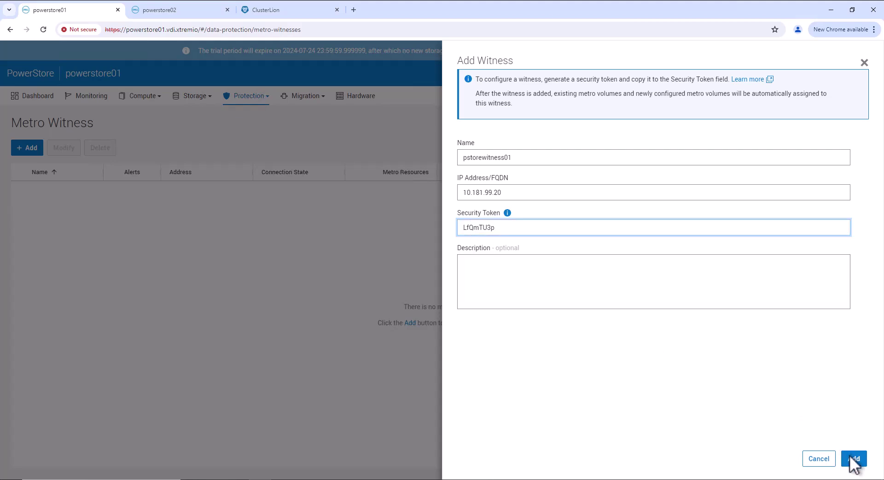
pyautogui.click(853, 459)
pyautogui.click(853, 459)
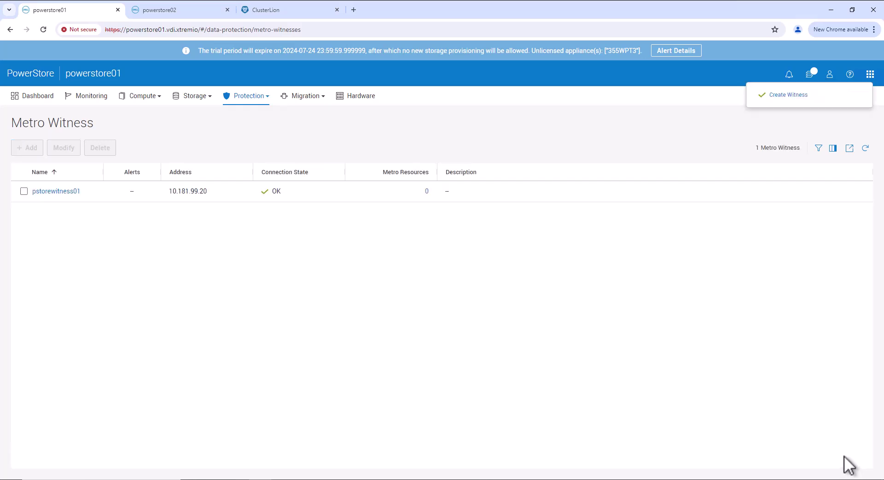
# - On powerstore02, add metro witness pstorewitness01 at 10.181.99.20 with the token and confirm it
pyautogui.click(192, 8)
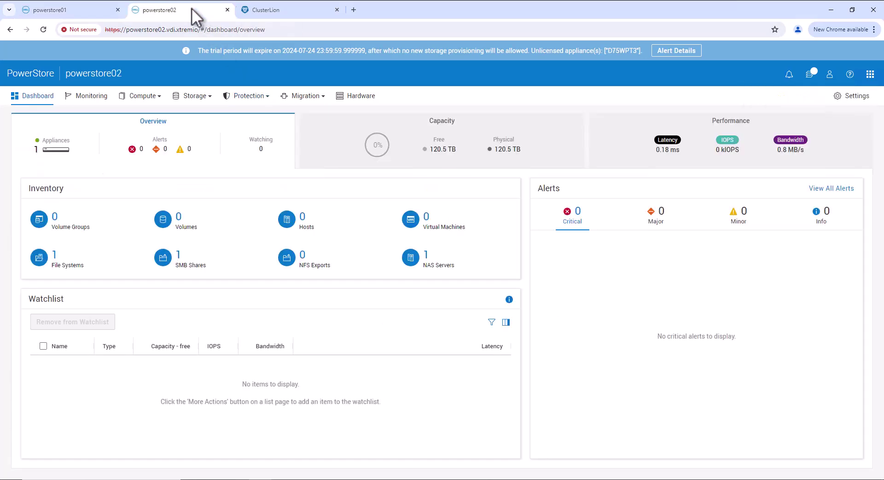
pyautogui.click(256, 98)
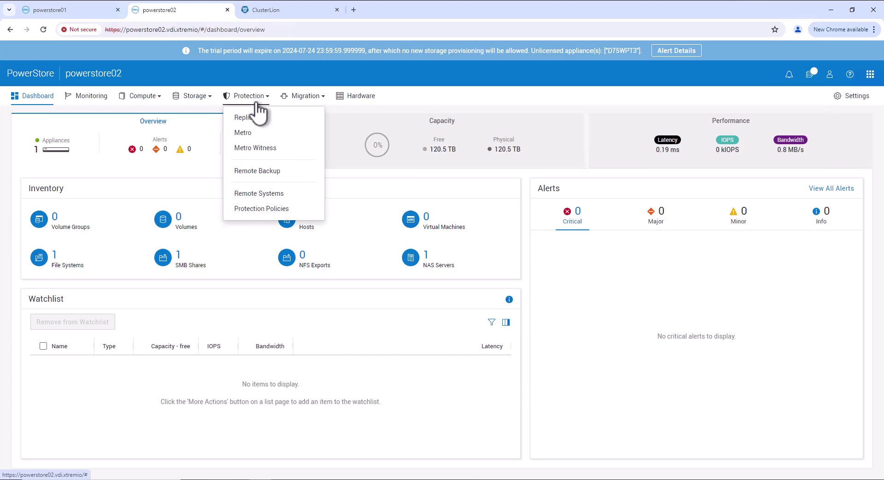
pyautogui.click(256, 147)
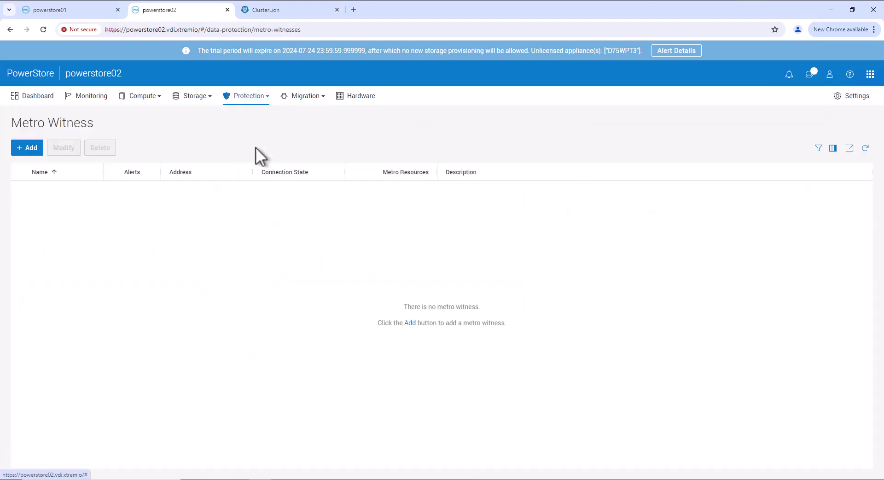
pyautogui.click(32, 148)
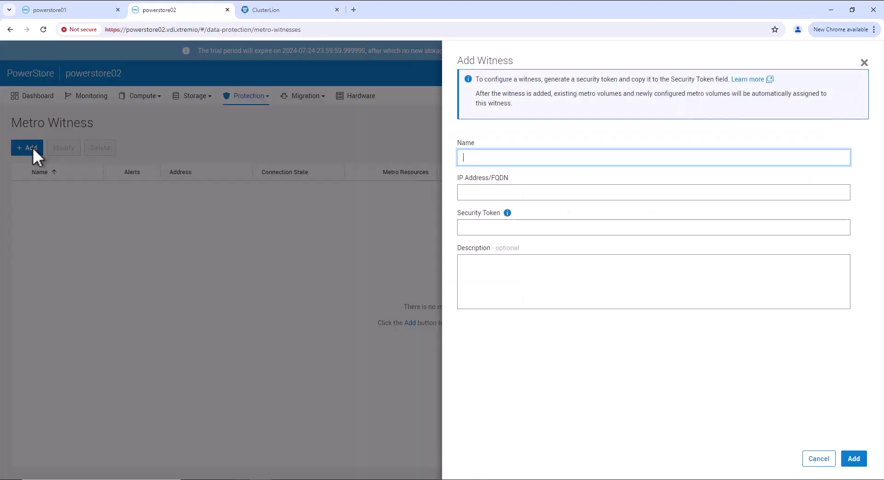
pyautogui.write('pstorewitness01')
pyautogui.press('Tab')
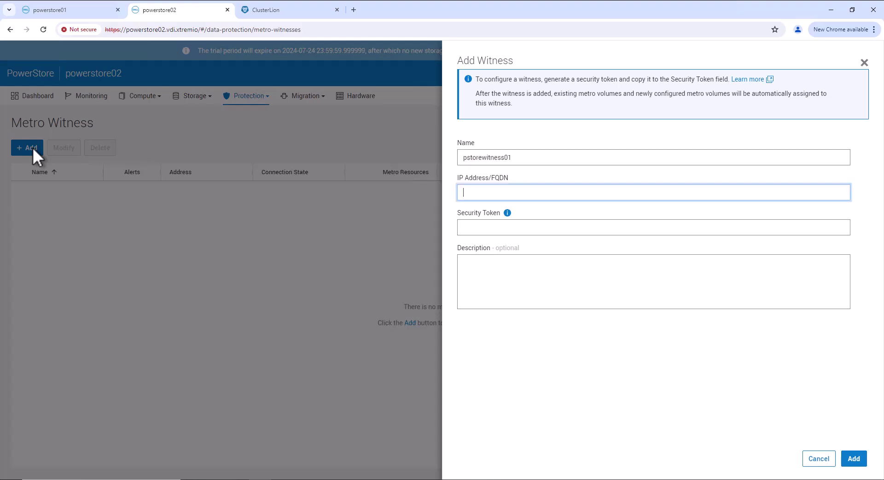
pyautogui.write('10.181.99.20')
pyautogui.press('Tab')
pyautogui.hotkey('ctrl', 'v')
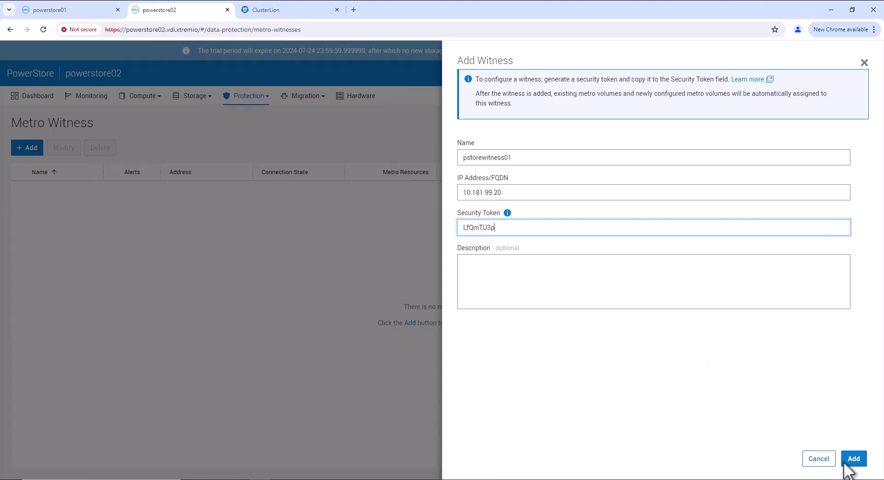
pyautogui.click(853, 461)
pyautogui.click(849, 464)
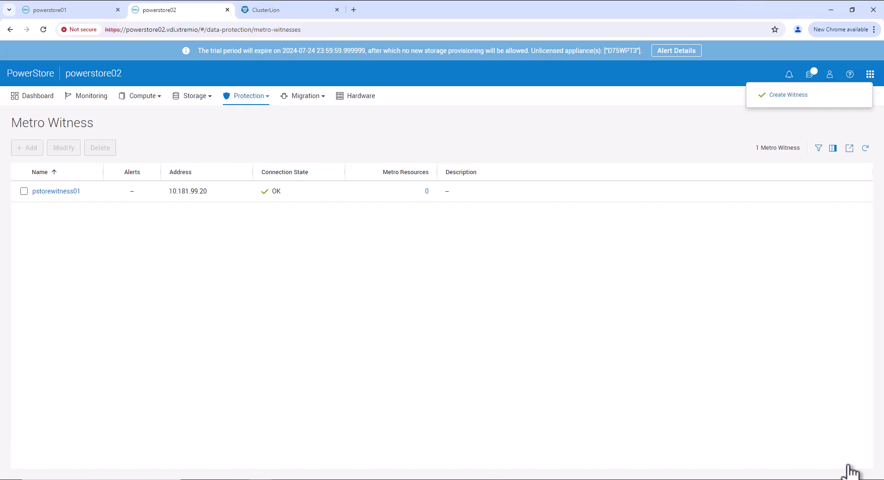
# - On powerstore01, create the 10 GB volume CL-METRO-VOL with category Other
pyautogui.click(78, 10)
pyautogui.click(197, 97)
pyautogui.click(198, 117)
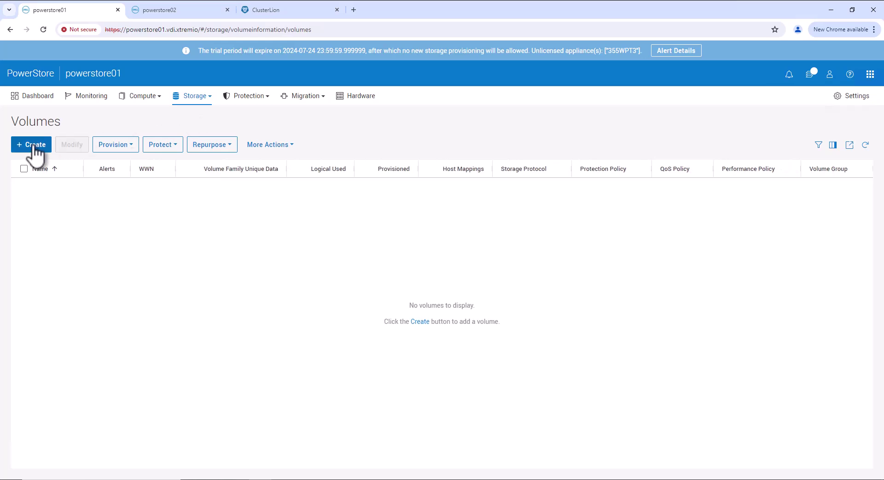
pyautogui.click(33, 147)
pyautogui.write('CL-METRO-VOL')
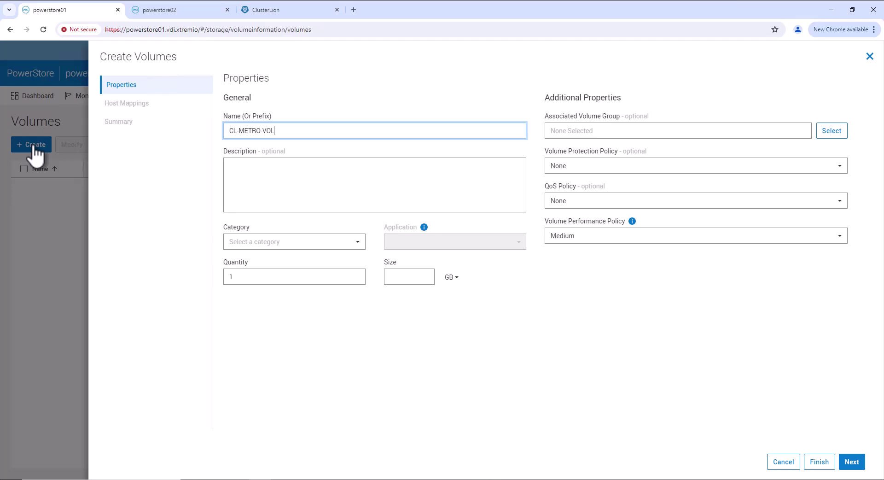
pyautogui.click(264, 242)
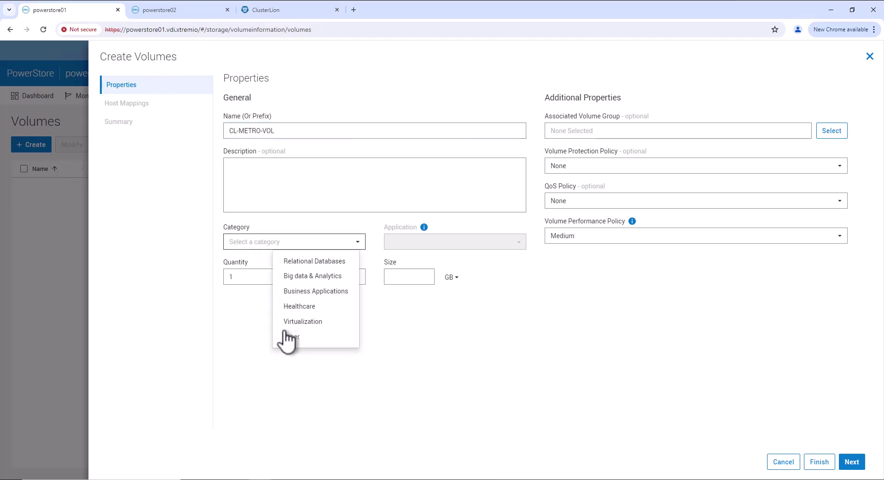
pyautogui.click(341, 337)
pyautogui.click(399, 282)
pyautogui.write('10')
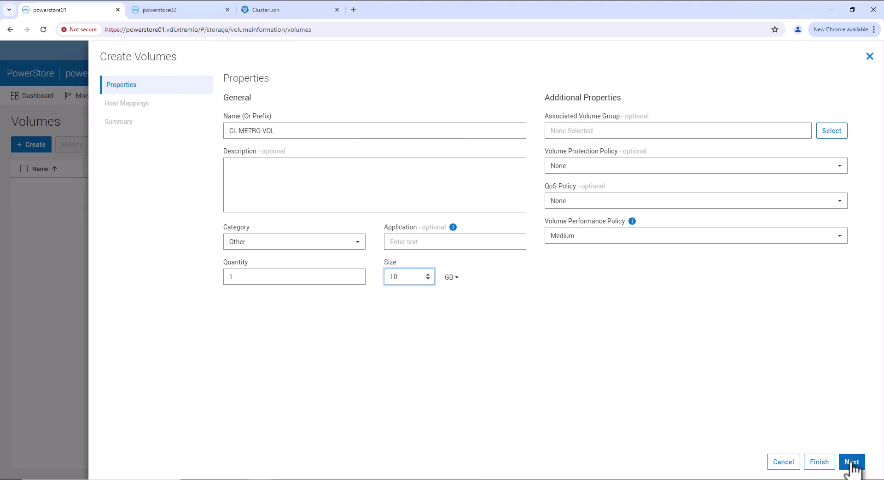
pyautogui.click(852, 462)
pyautogui.click(852, 462)
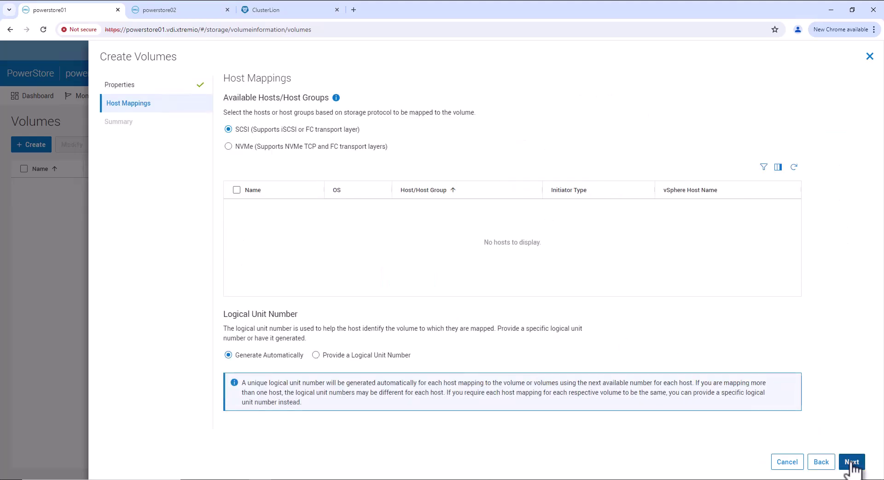
pyautogui.click(850, 462)
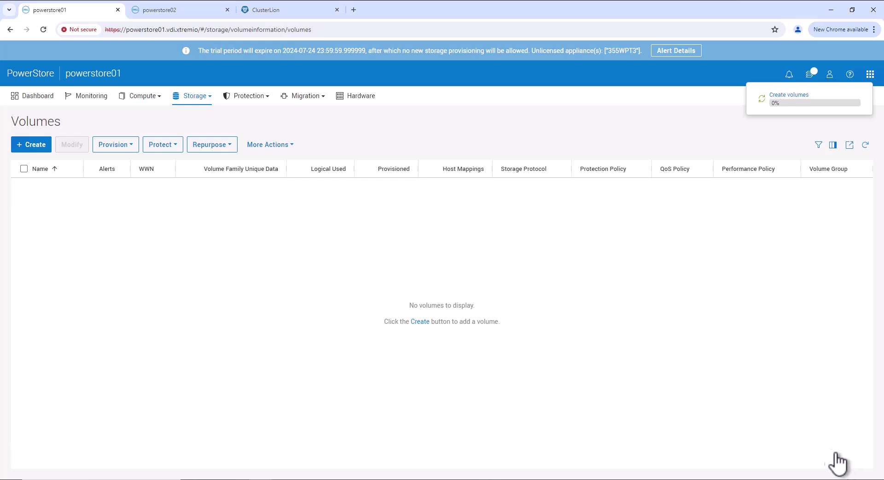
# - Configure CL-METRO-VOL as a metro volume with remote system powerstore02
pyautogui.click(23, 187)
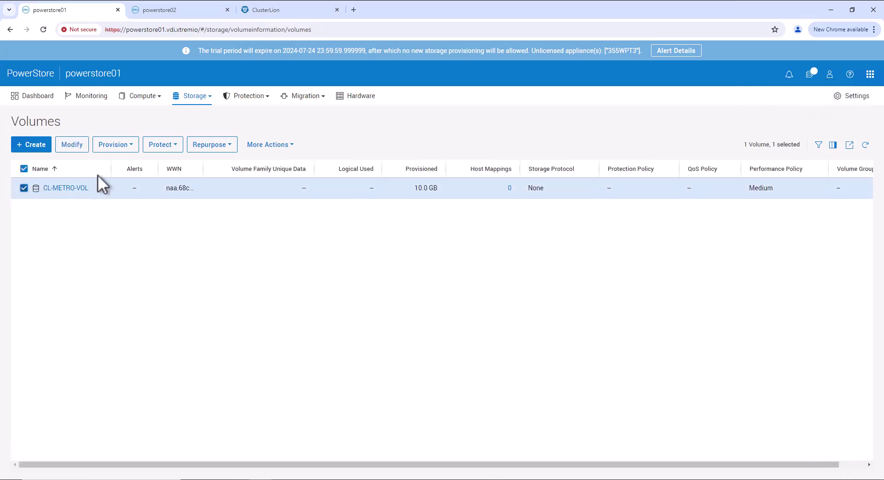
pyautogui.click(166, 145)
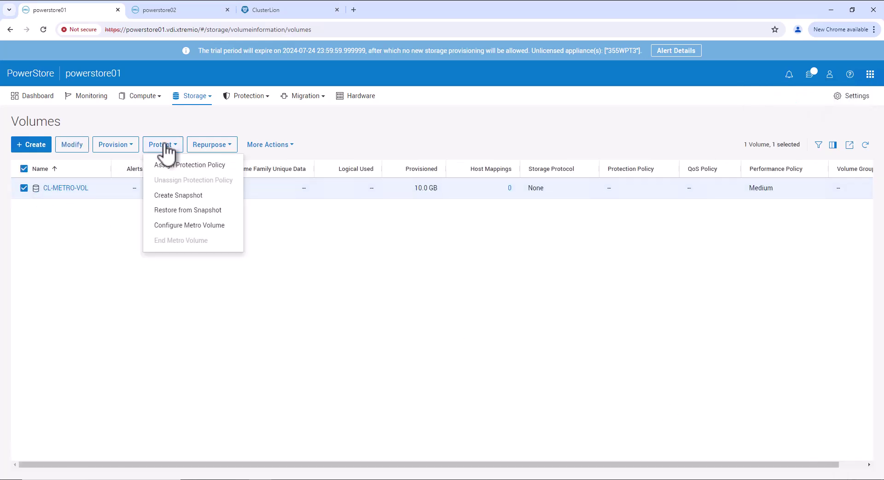
pyautogui.click(183, 225)
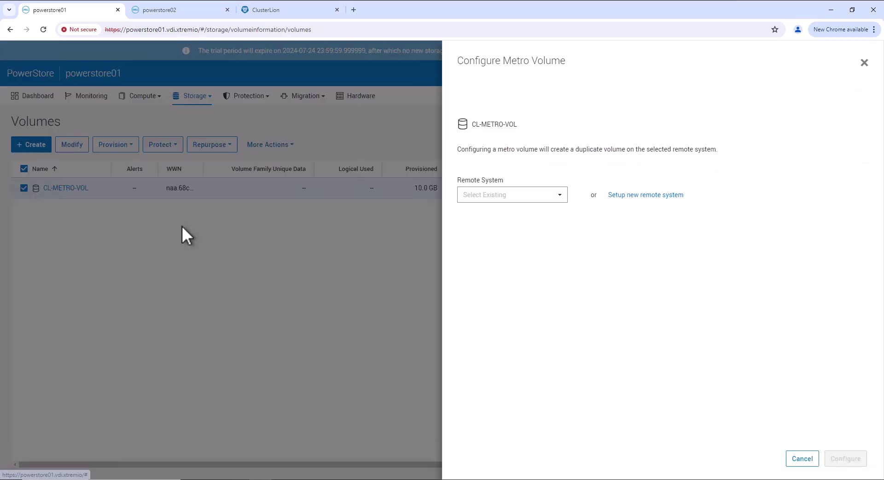
pyautogui.click(541, 197)
pyautogui.click(536, 215)
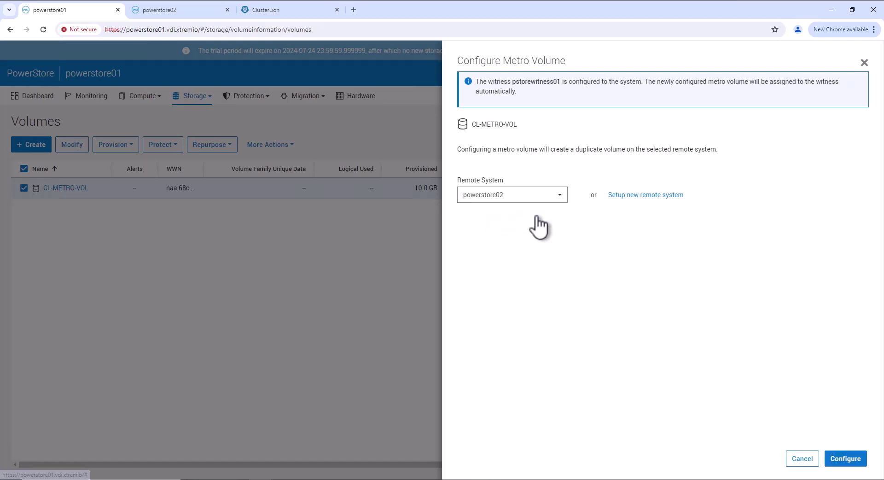
pyautogui.click(855, 462)
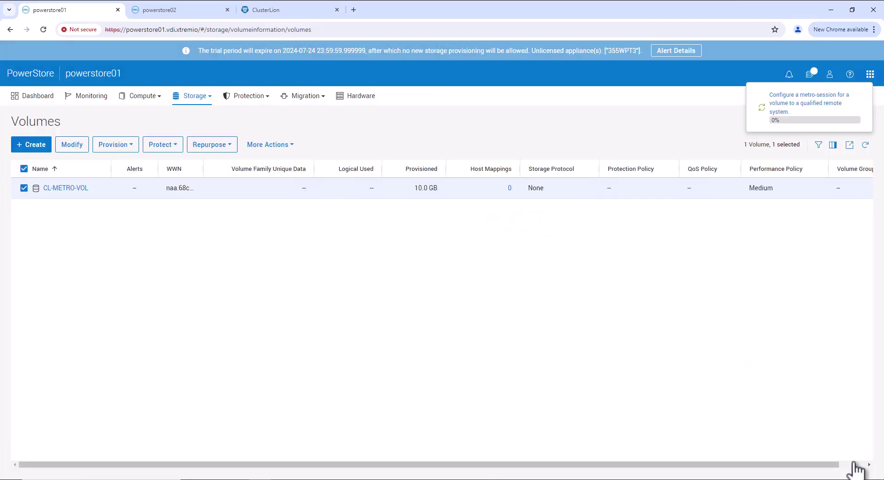
# - Check CL-METRO-VOL's metro session on powerstore01 and powerstore02, then go to powerstore01's Settings
pyautogui.click(256, 97)
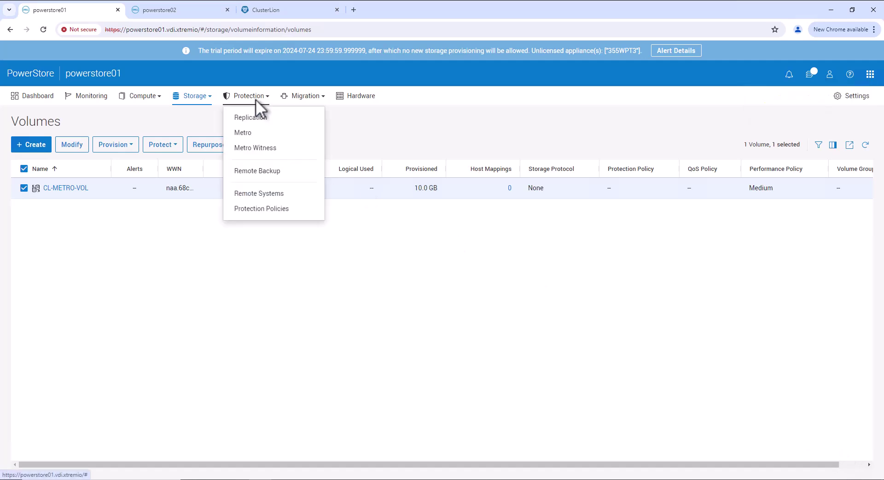
pyautogui.click(248, 133)
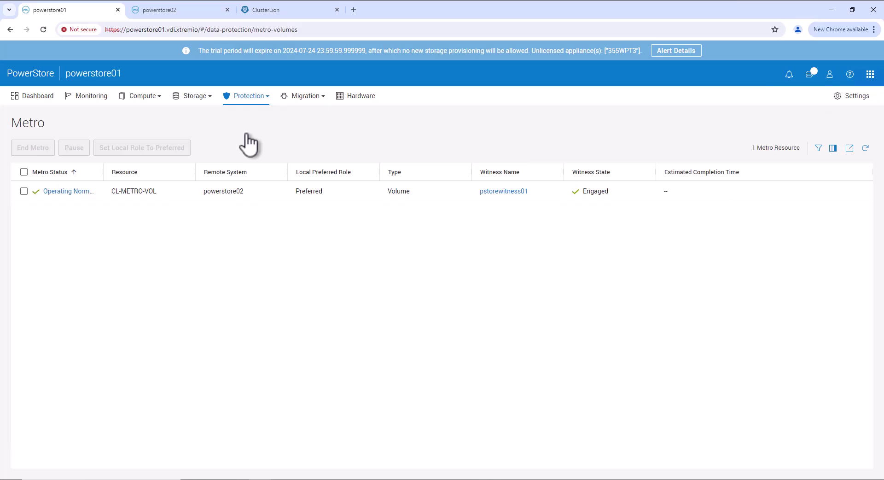
pyautogui.click(191, 11)
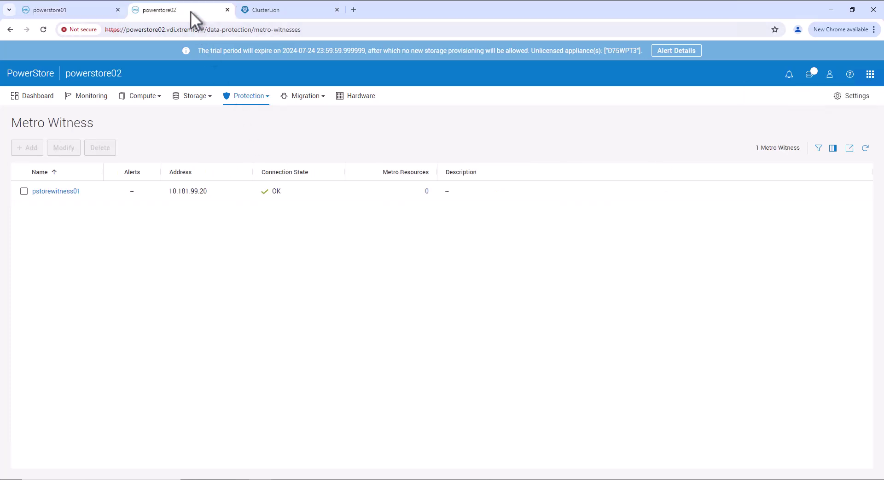
pyautogui.click(201, 98)
pyautogui.click(201, 118)
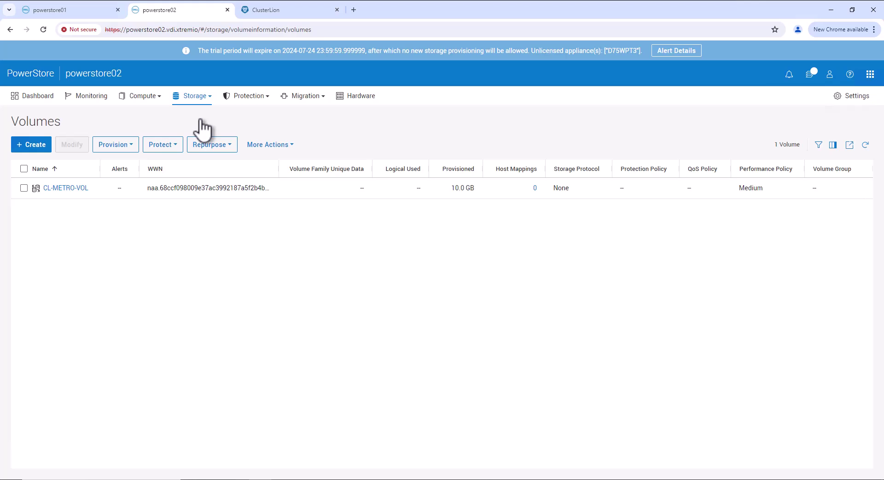
pyautogui.click(263, 97)
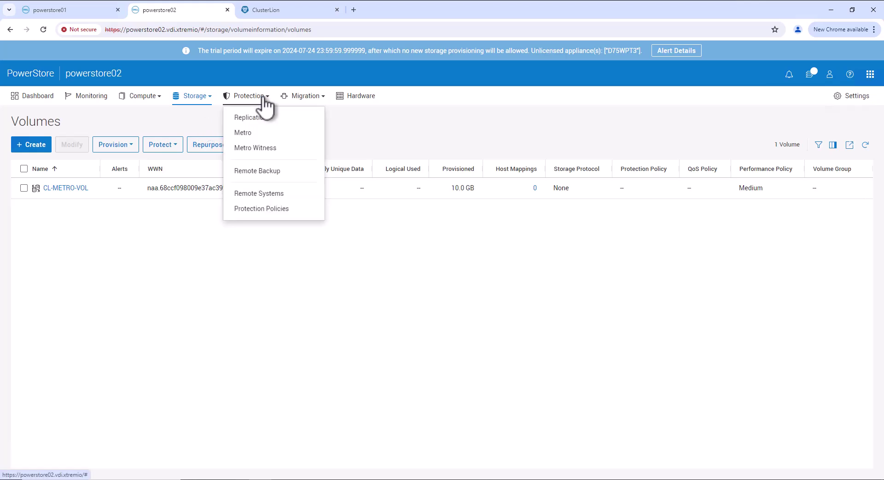
pyautogui.click(247, 132)
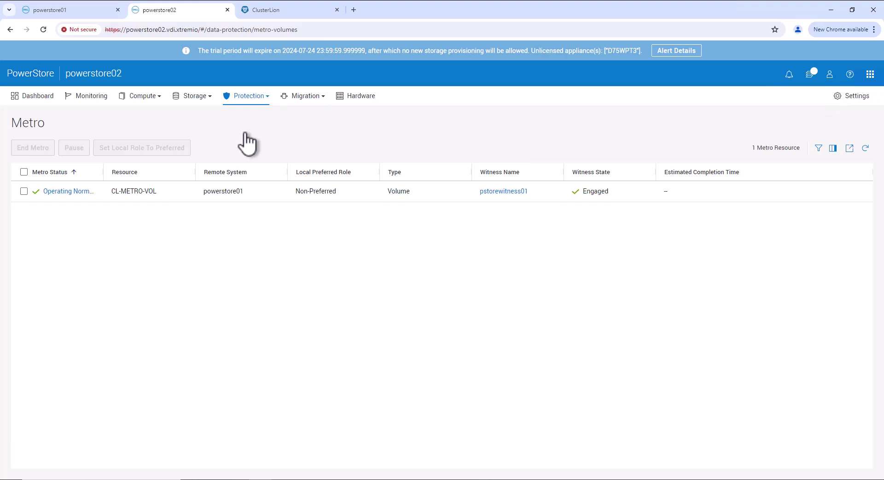
pyautogui.click(87, 12)
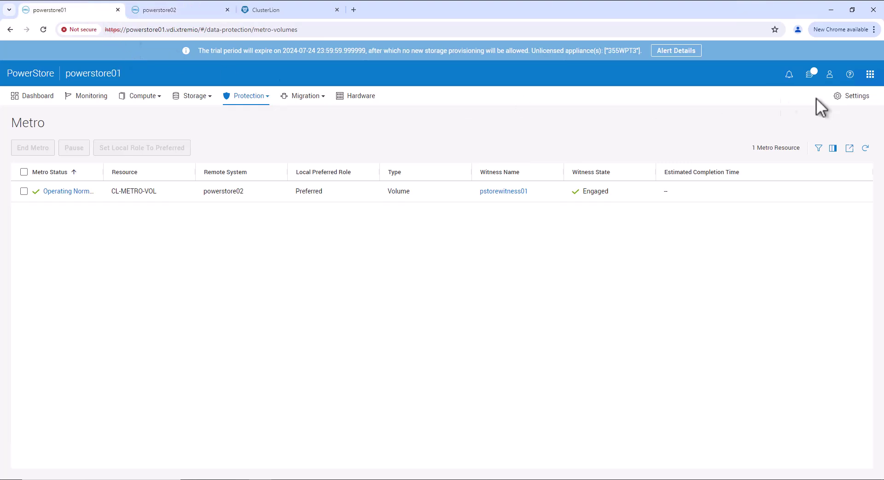
pyautogui.click(852, 97)
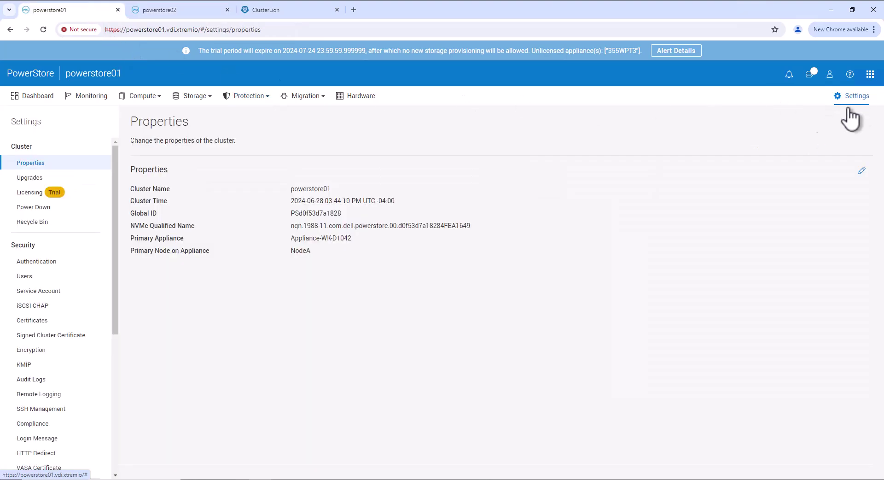
# - Enable SSH on powerstore01's appliance Appliance-WK-D1042
pyautogui.click(34, 410)
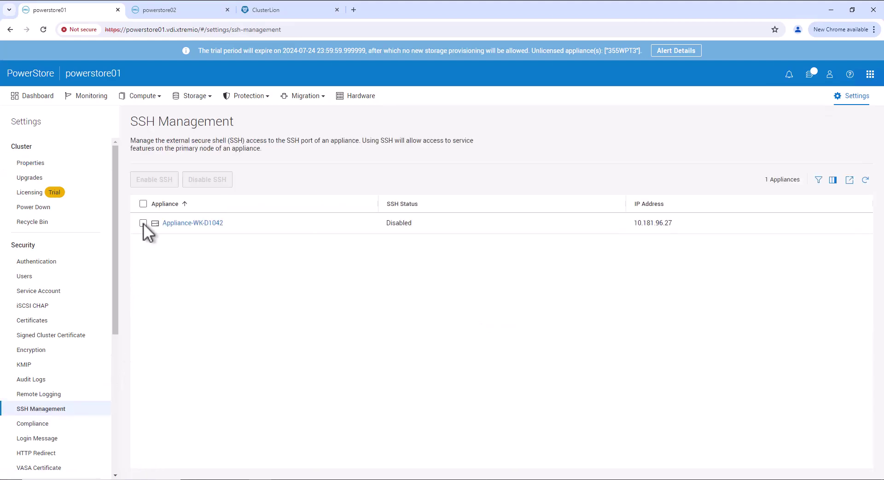
pyautogui.click(142, 223)
pyautogui.click(153, 180)
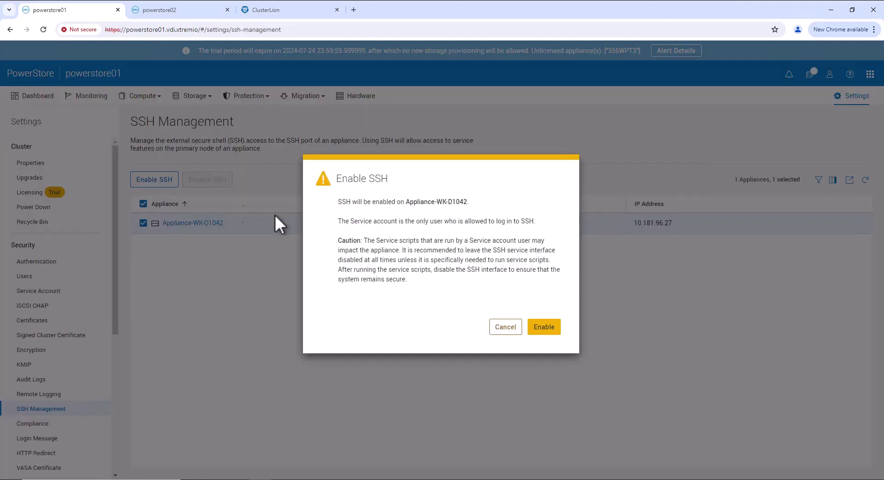
pyautogui.click(543, 327)
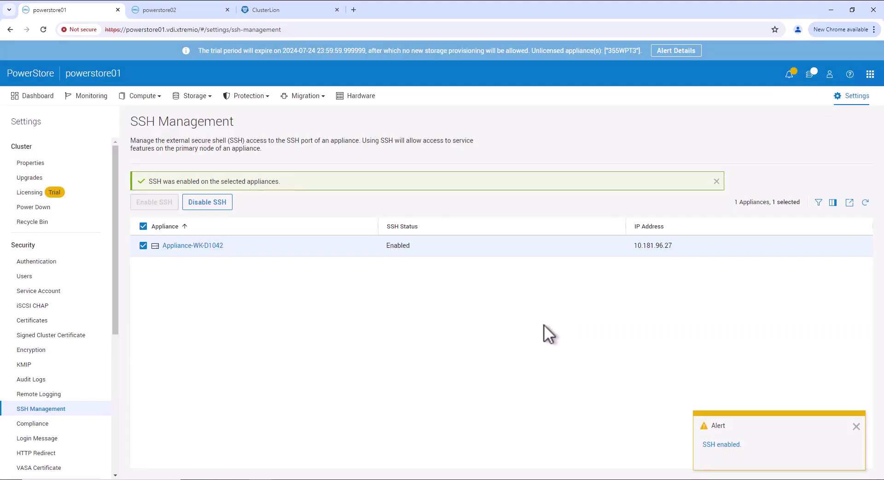
# - Enable SSH on powerstore02's appliance Appliance-WK-D1036
pyautogui.click(161, 9)
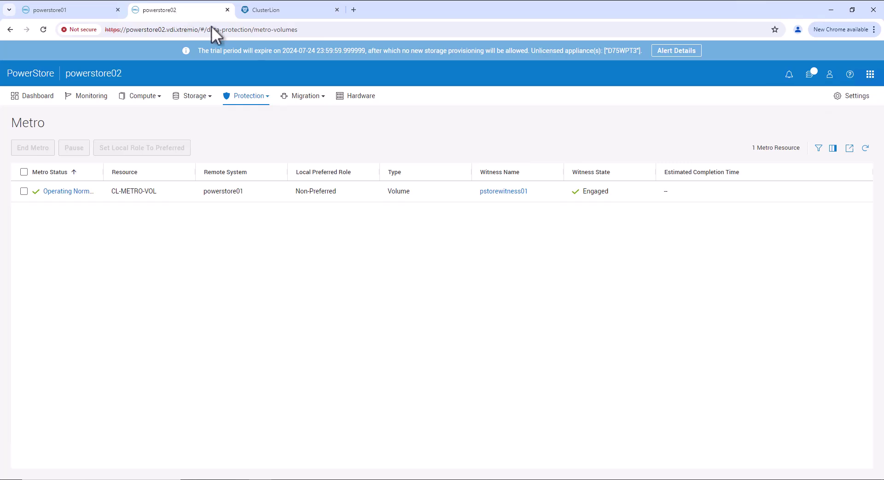
pyautogui.click(853, 95)
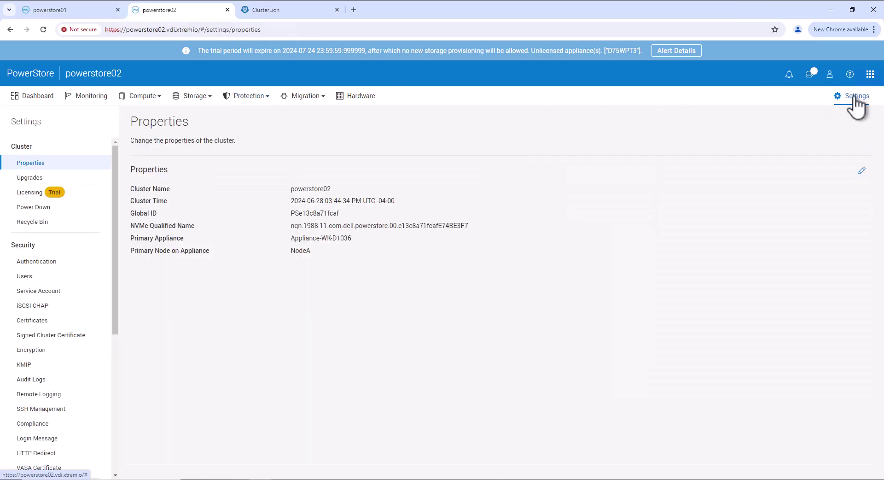
pyautogui.click(53, 408)
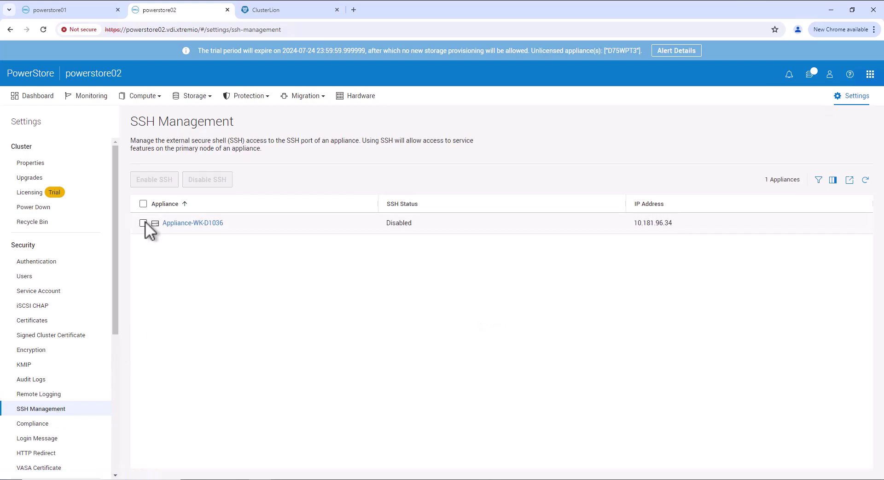
pyautogui.click(144, 223)
pyautogui.click(165, 184)
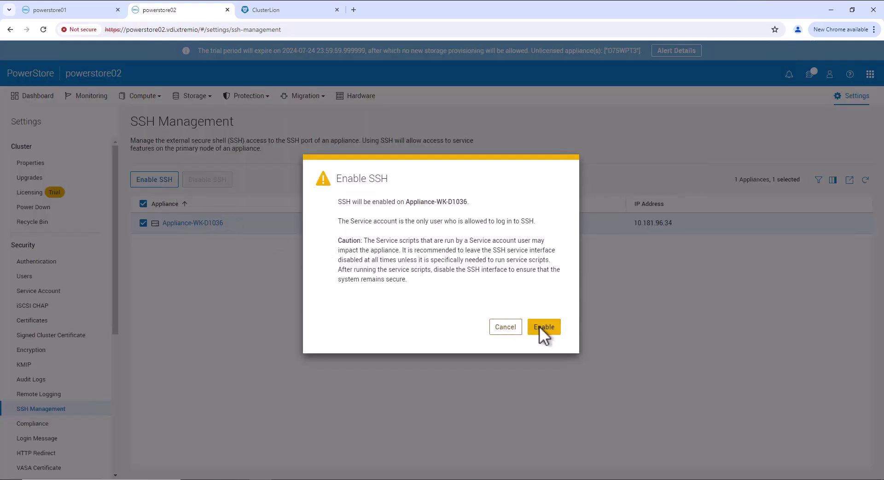
pyautogui.click(539, 326)
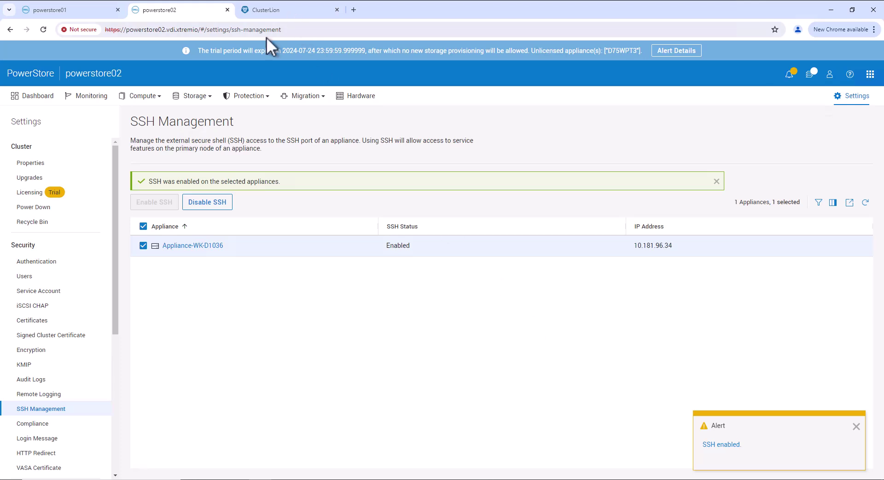
pyautogui.click(278, 9)
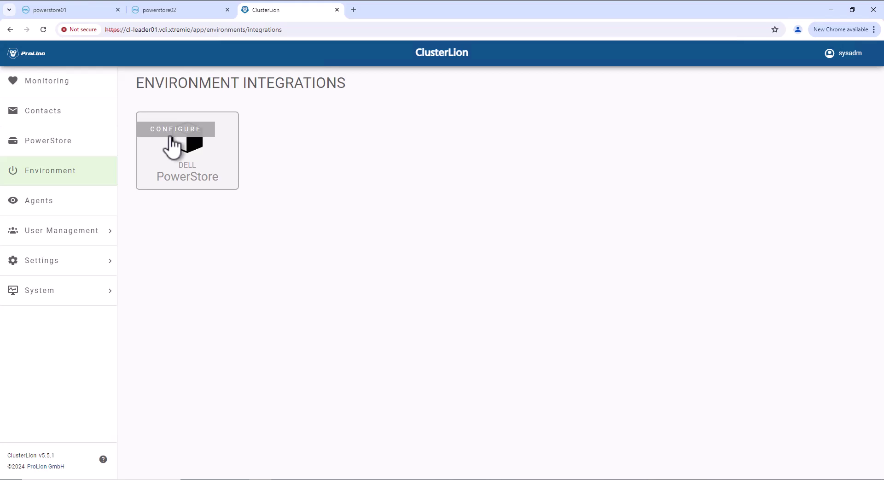
# - Add the powerstore01 PowerStore connection, verify it against agent AGT01 and save
pyautogui.click(172, 133)
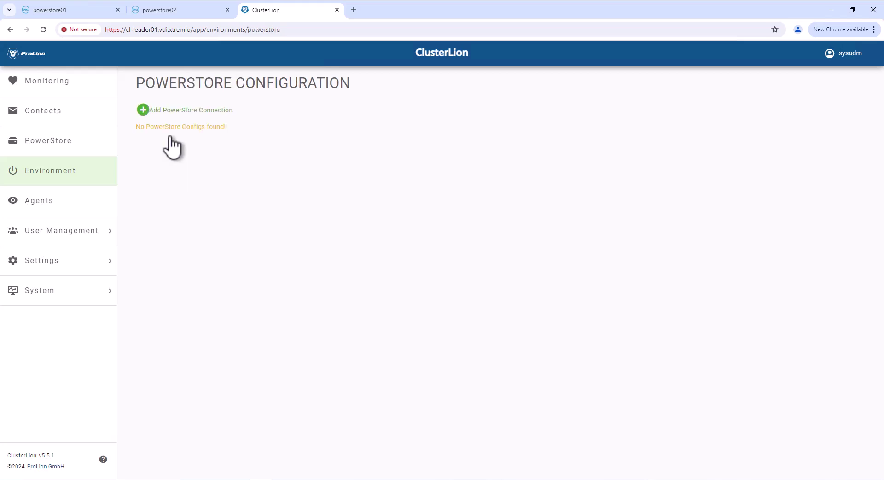
pyautogui.click(182, 111)
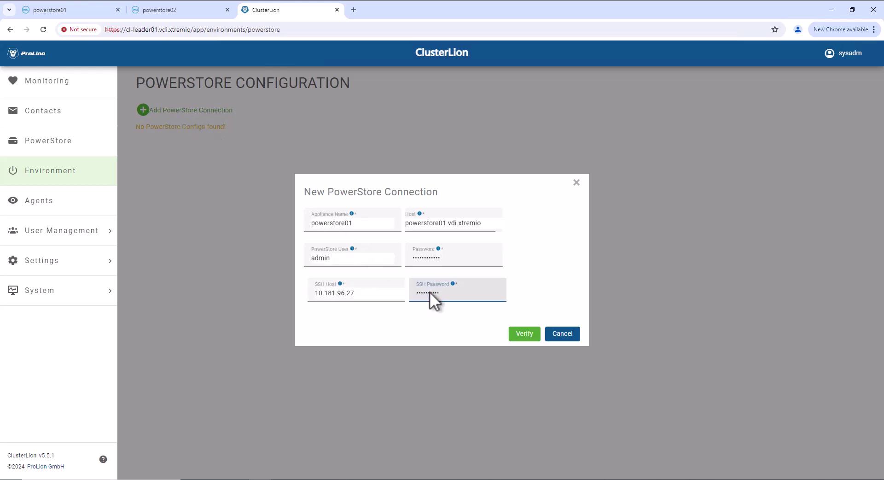
pyautogui.click(518, 330)
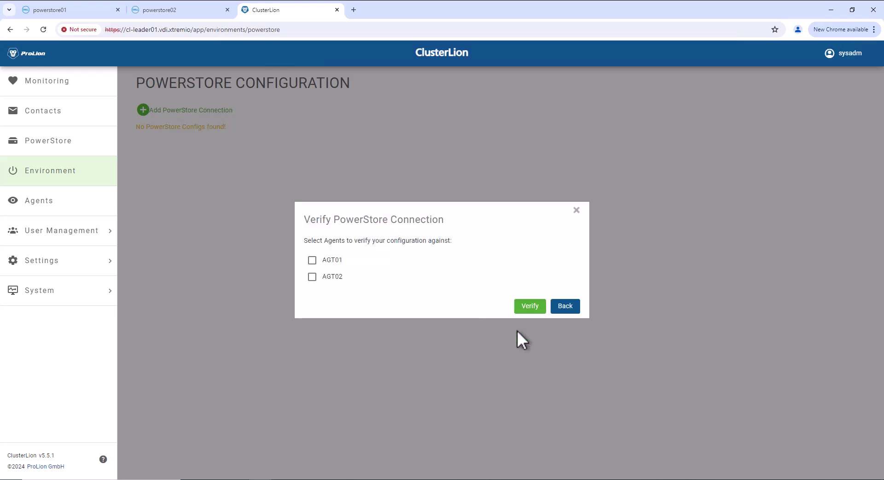
pyautogui.click(311, 260)
pyautogui.click(527, 305)
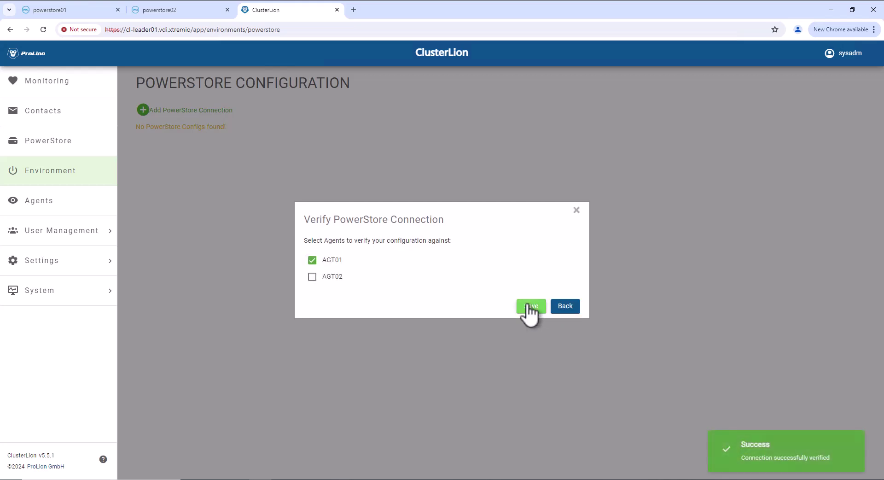
pyautogui.click(530, 306)
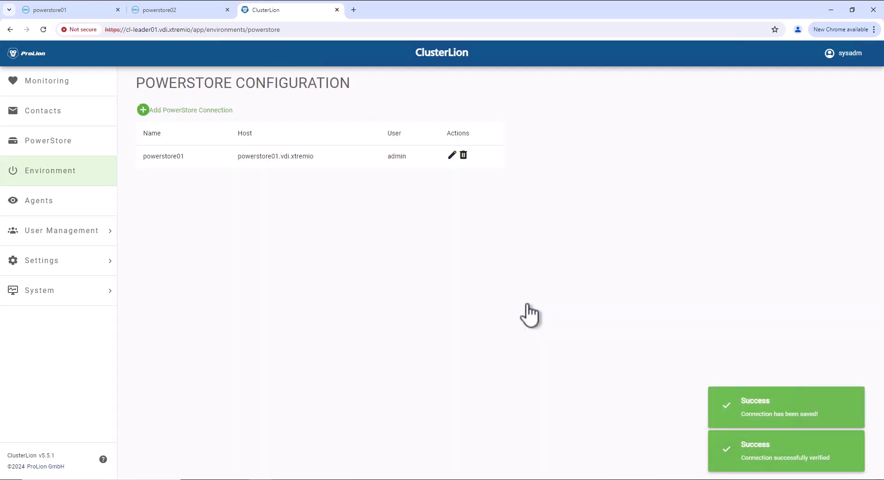
# - Add the powerstore02 PowerStore connection, verify it against agent AGT02 and save
pyautogui.click(199, 111)
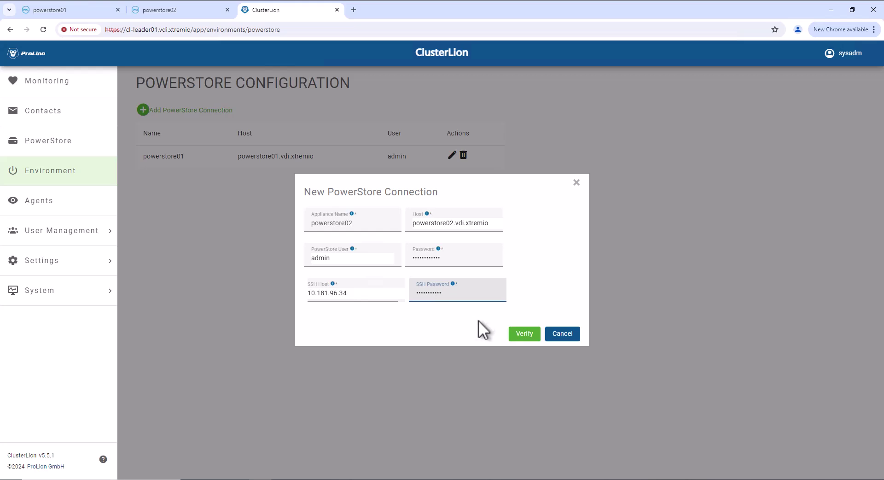
pyautogui.click(521, 335)
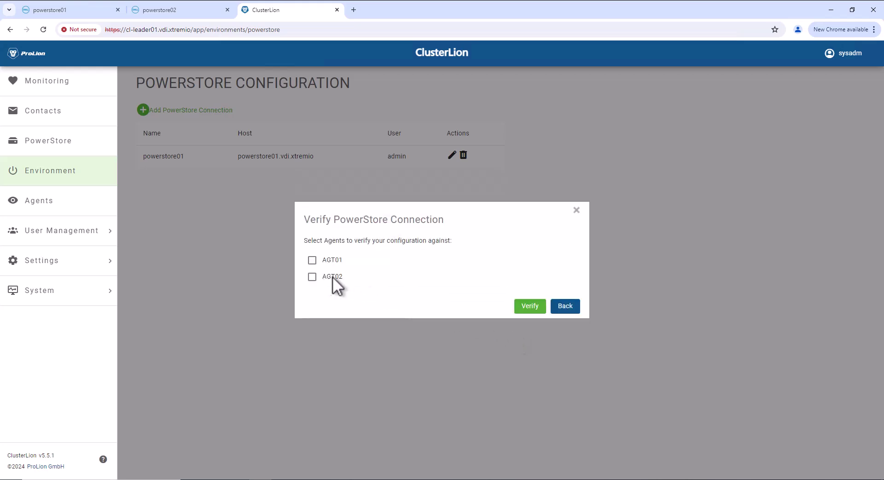
pyautogui.click(313, 276)
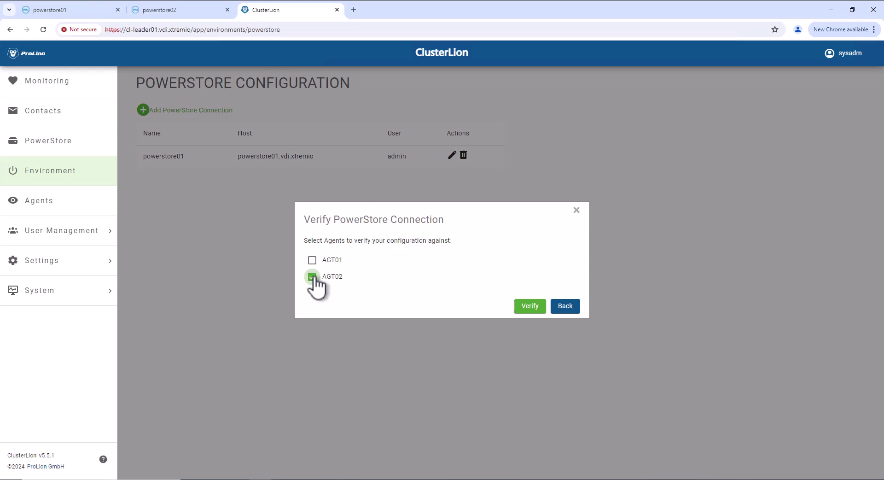
pyautogui.click(530, 306)
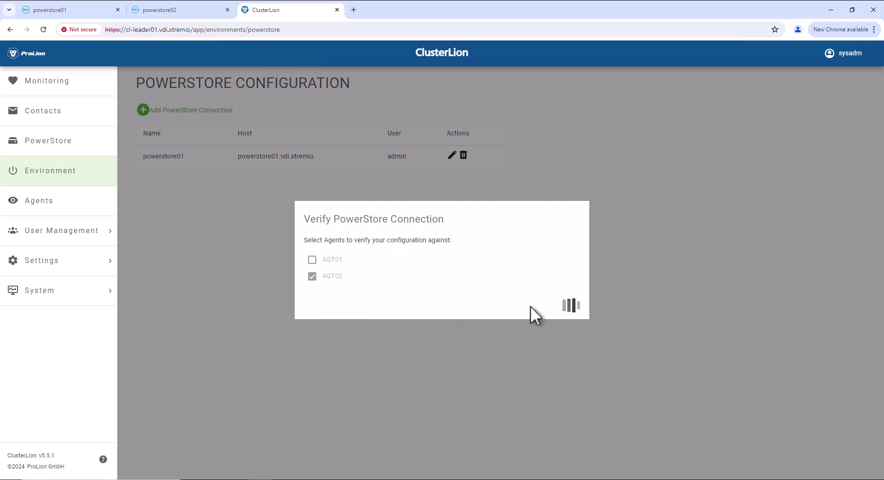
pyautogui.click(530, 306)
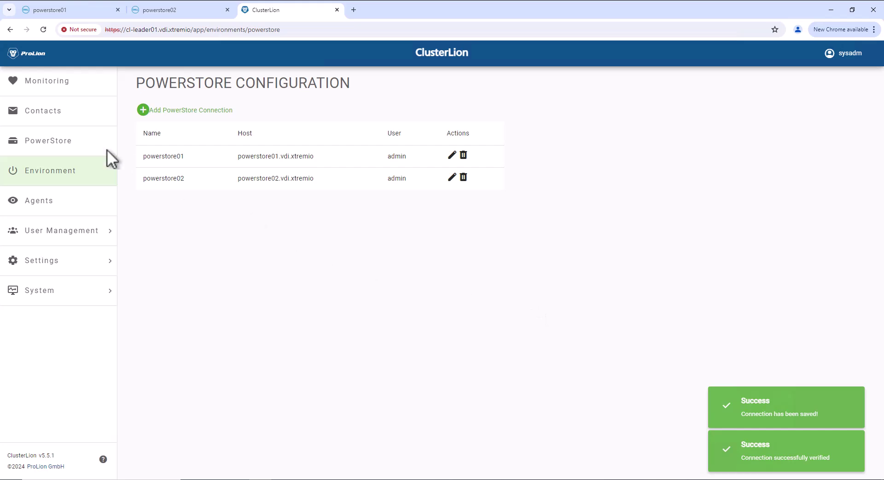
# - Start a new PowerStore NAS with SID NAS, source powerstore01 and destination powerstore02
pyautogui.click(52, 137)
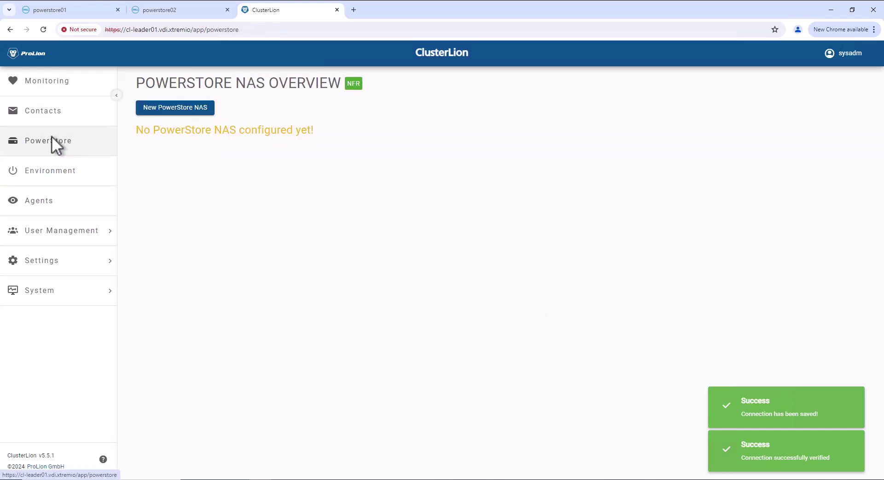
pyautogui.click(174, 111)
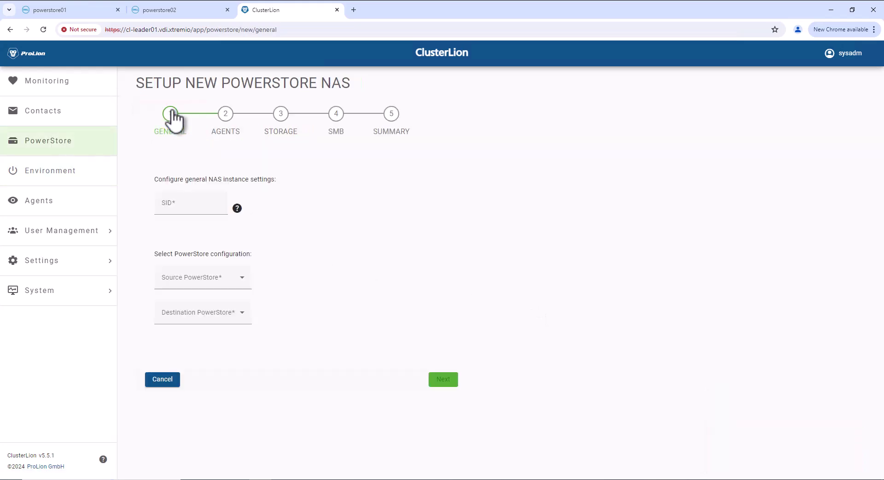
pyautogui.click(180, 206)
pyautogui.write('NAS')
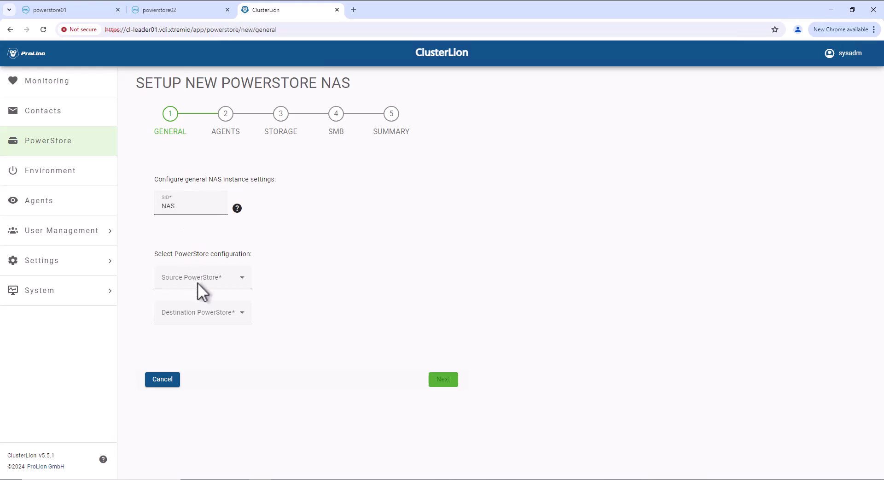
pyautogui.click(198, 282)
pyautogui.click(194, 327)
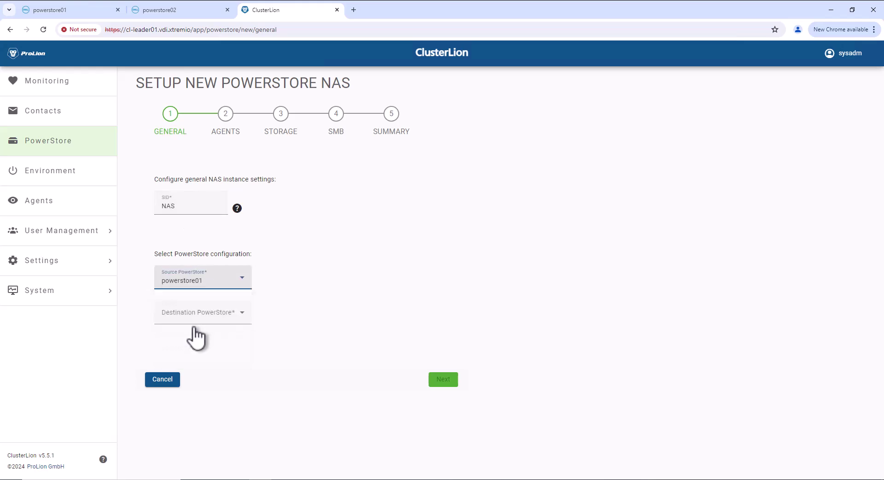
pyautogui.click(206, 317)
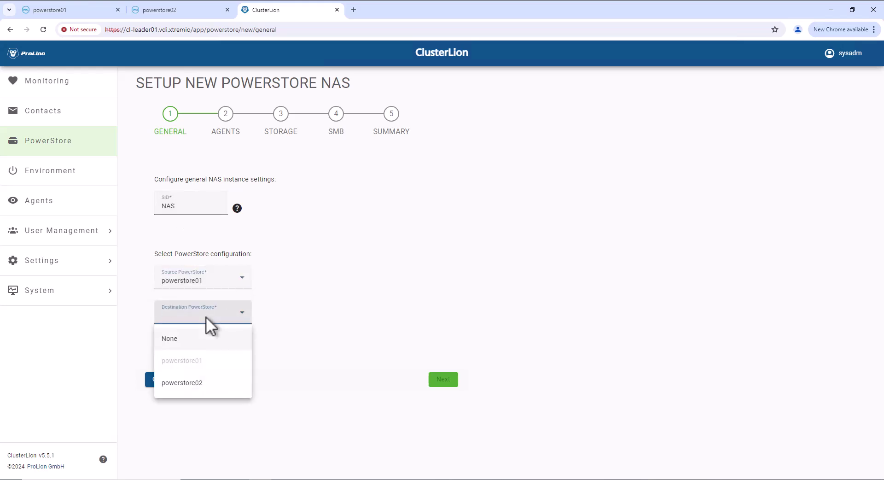
pyautogui.click(193, 385)
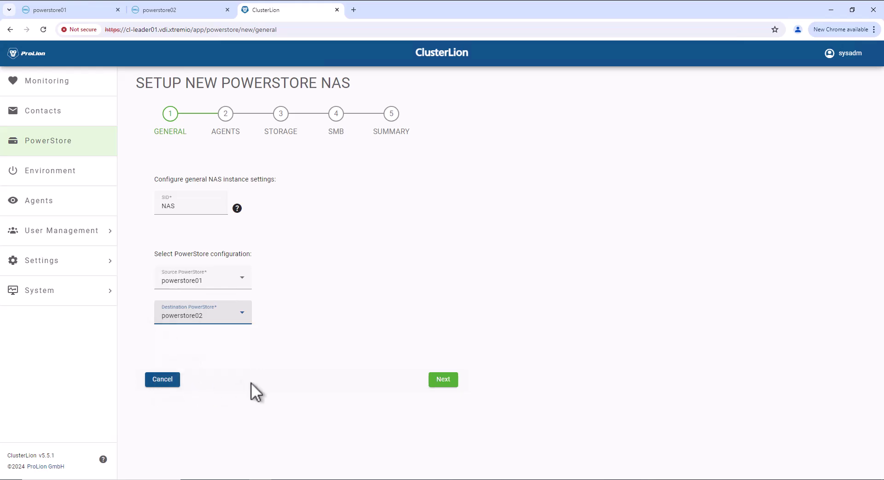
pyautogui.click(443, 379)
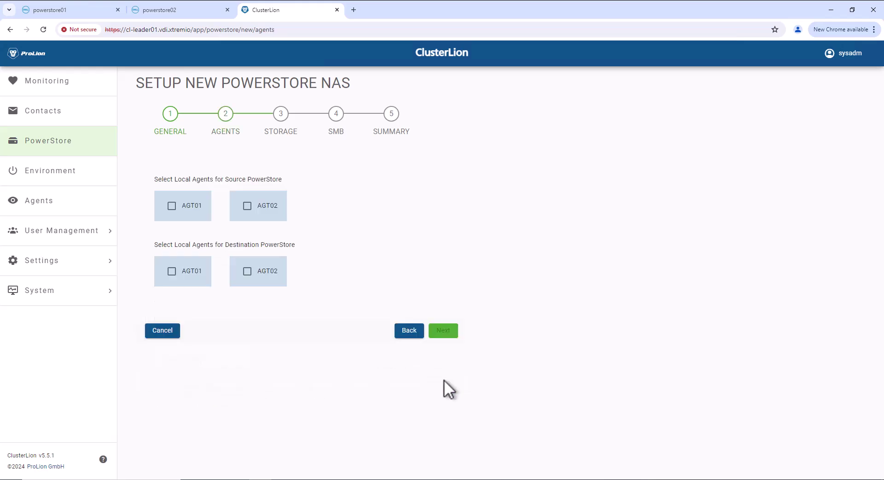
# - Assign agents AGT01 and AGT02, then pick nas01 with session RR-FILE-SYNC-REPLICATION
pyautogui.click(171, 206)
pyautogui.click(246, 272)
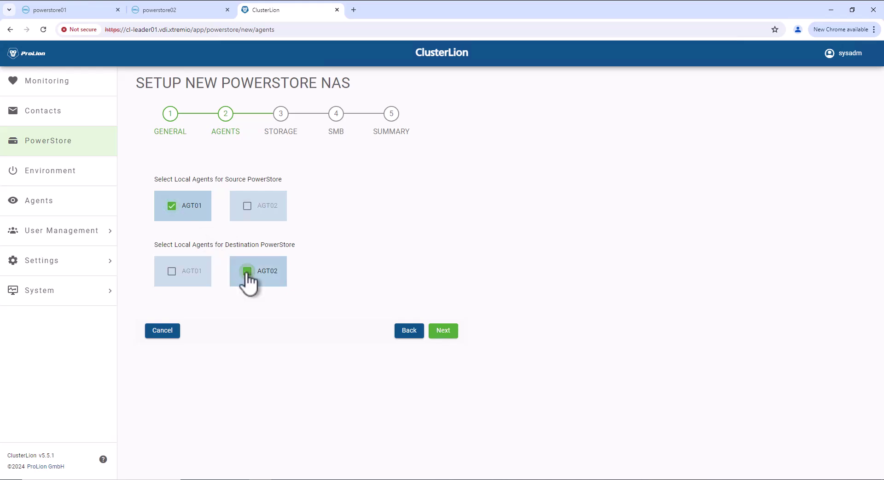
pyautogui.click(444, 330)
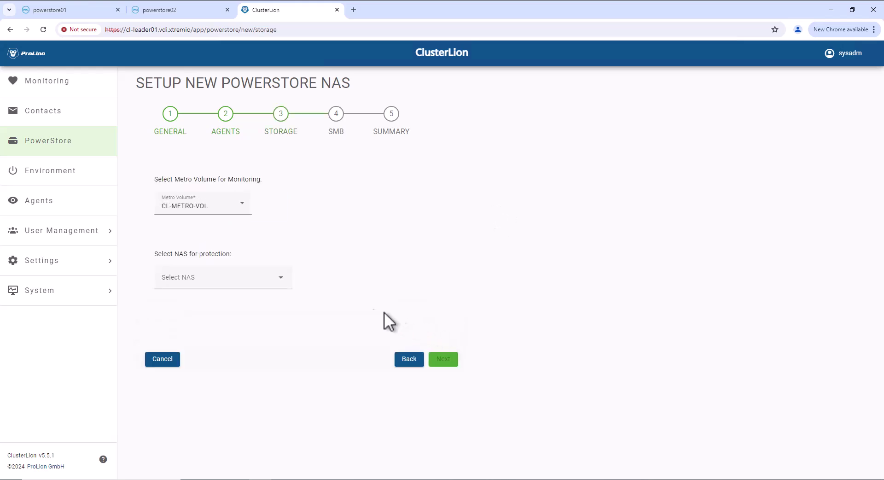
pyautogui.click(245, 282)
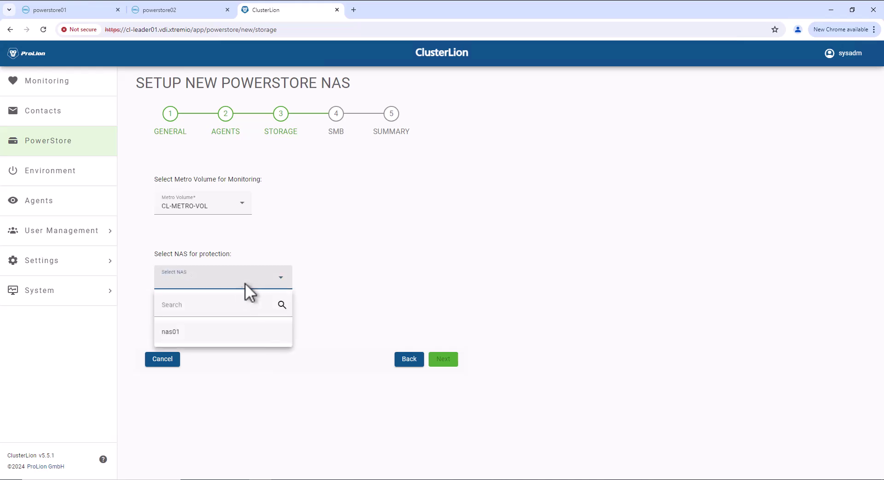
pyautogui.click(187, 334)
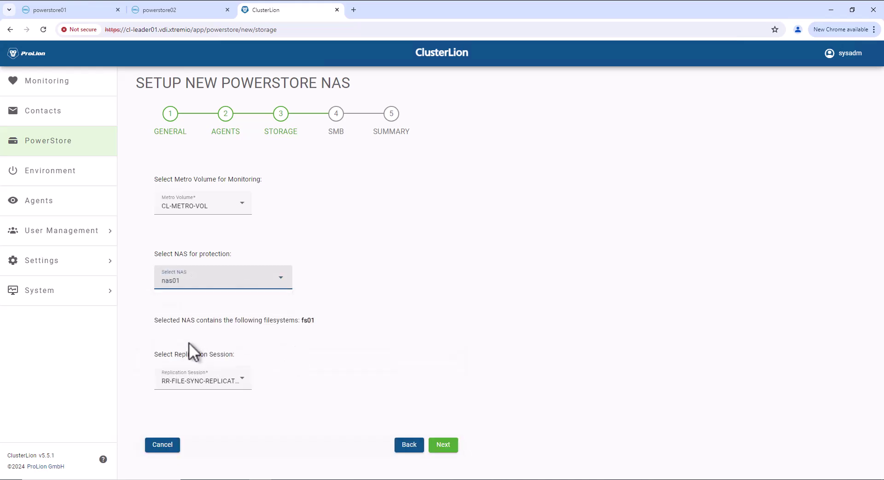
pyautogui.click(234, 385)
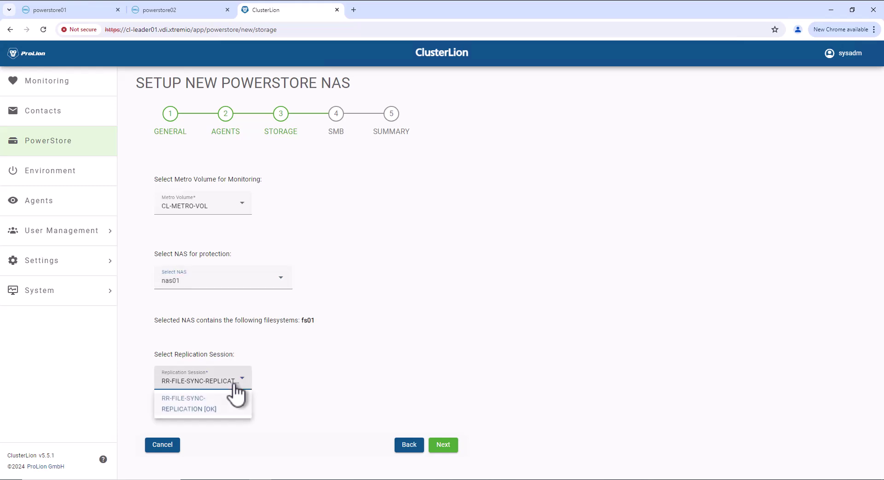
pyautogui.click(233, 401)
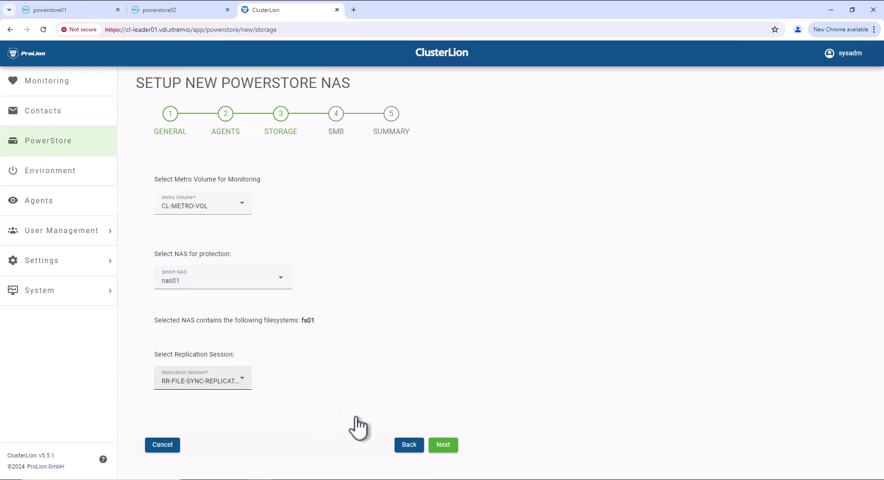
# - Include SMB share data01 in file IO checks, enter the SMB user and password, and check the connection
pyautogui.click(449, 446)
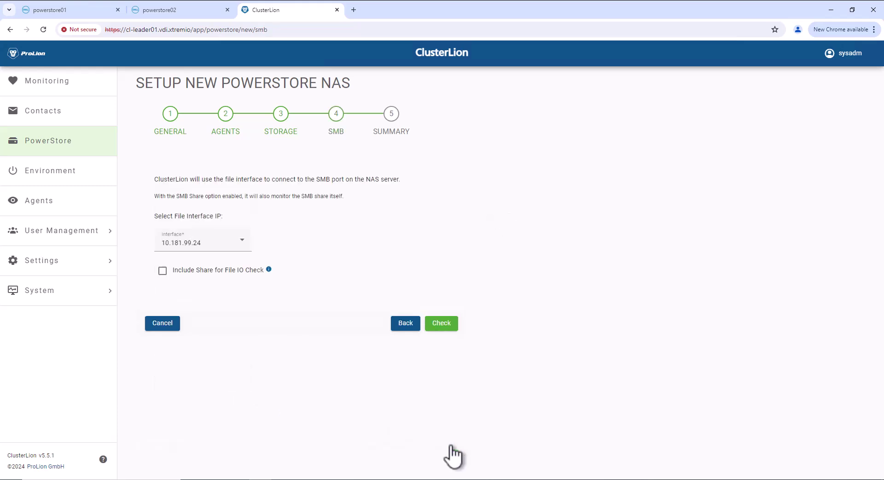
pyautogui.click(162, 270)
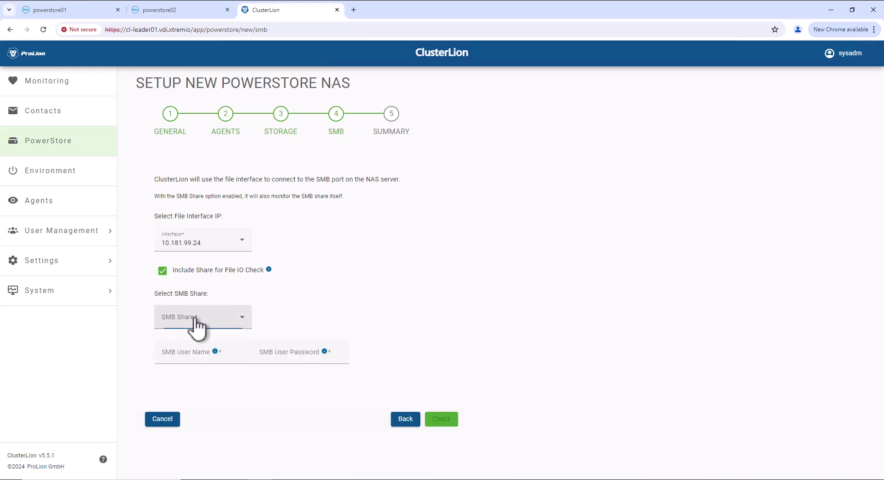
pyautogui.click(196, 323)
pyautogui.click(183, 346)
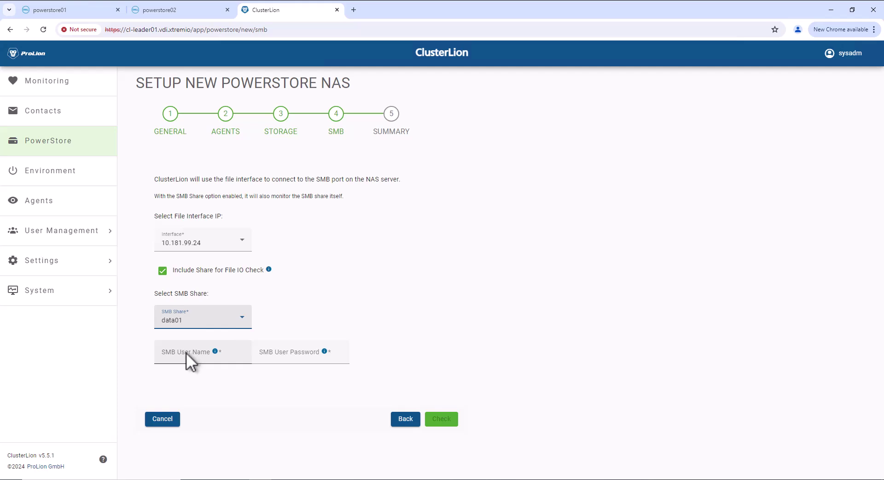
pyautogui.click(186, 352)
pyautogui.click(222, 376)
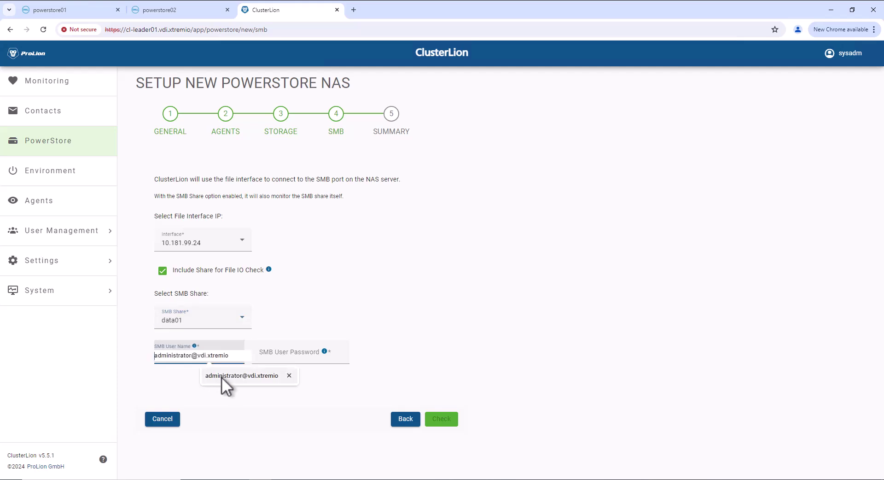
pyautogui.click(275, 357)
pyautogui.write('•')
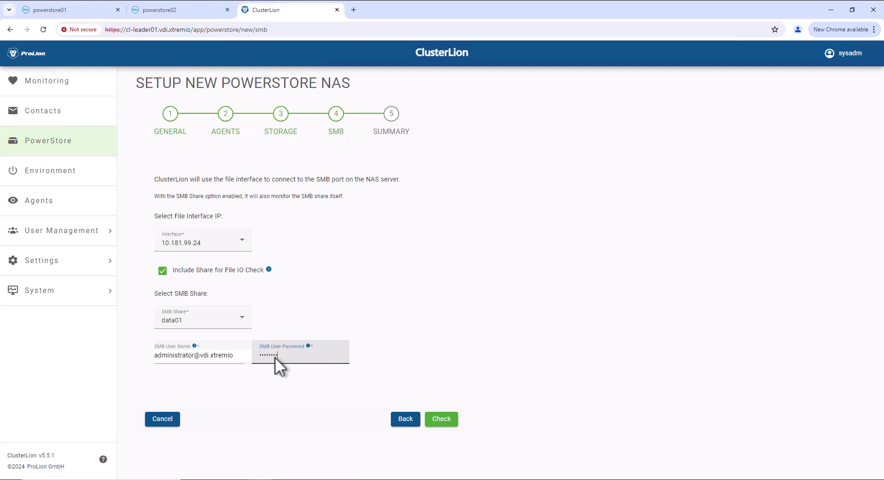
pyautogui.click(443, 418)
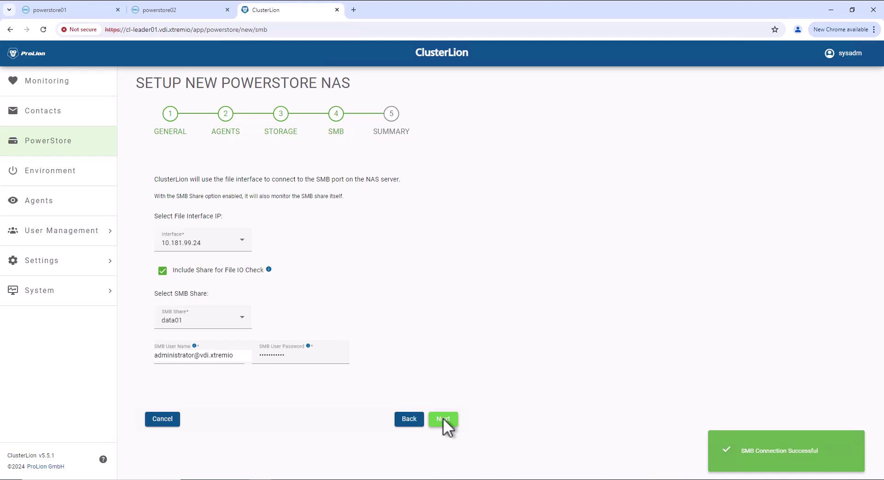
# - Review the summary and save the nas01 PowerStore NAS configuration
pyautogui.click(443, 418)
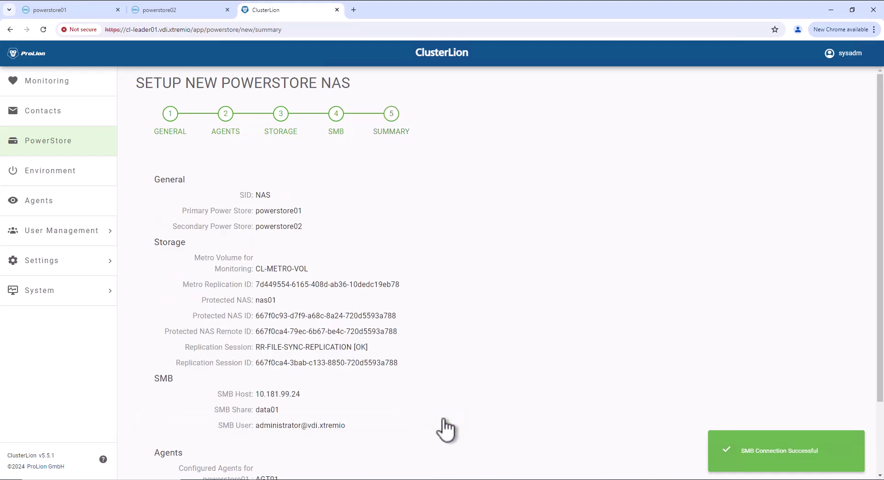
pyautogui.scroll(-2, 443, 418)
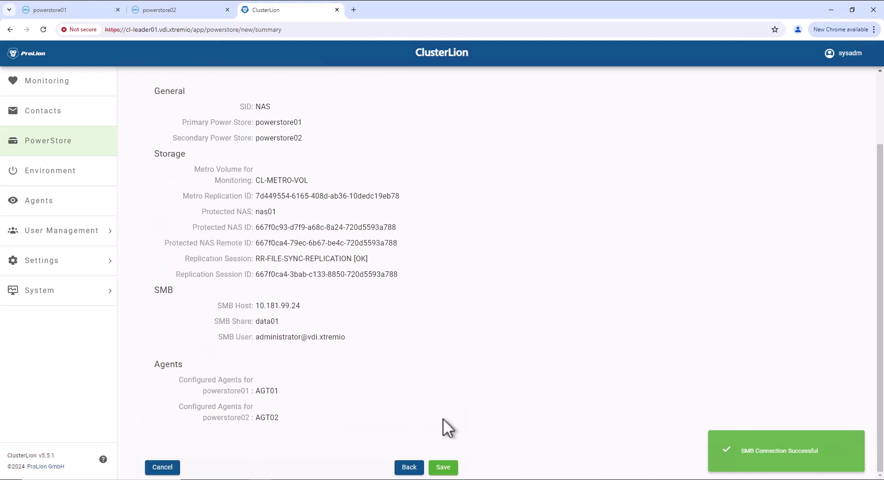
pyautogui.click(445, 467)
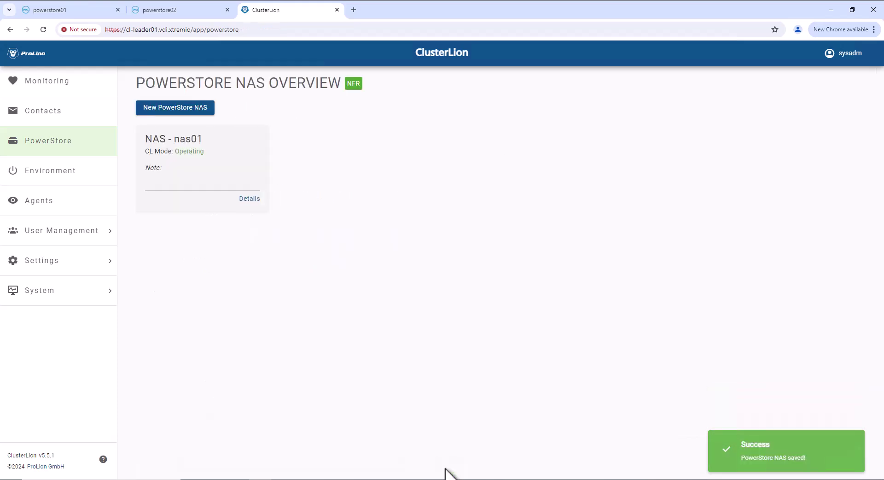
# - Review the nas01 details, then open the CL1007/NAS monitoring status for powerstore01 and powerstore02
pyautogui.click(253, 199)
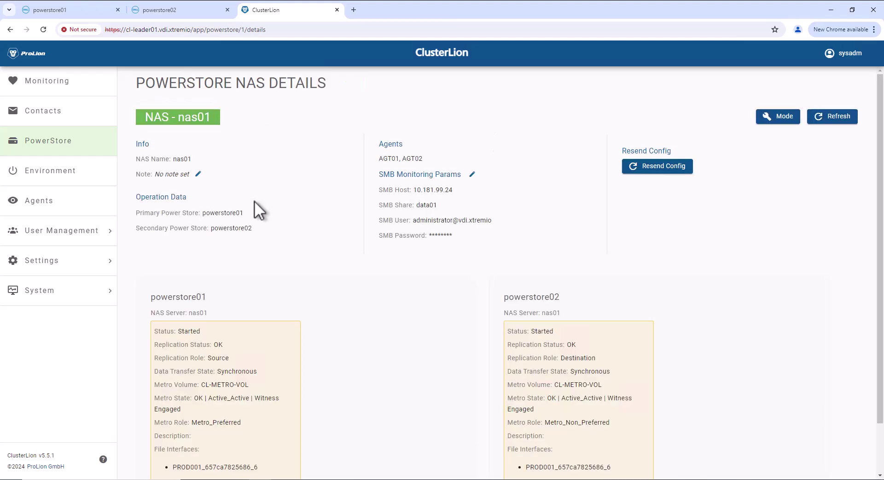
pyautogui.scroll(-2, 255, 201)
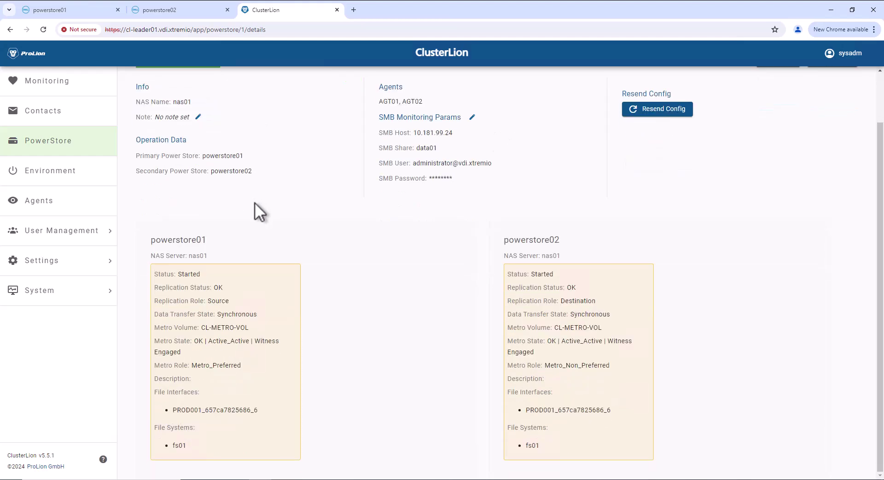
pyautogui.click(50, 86)
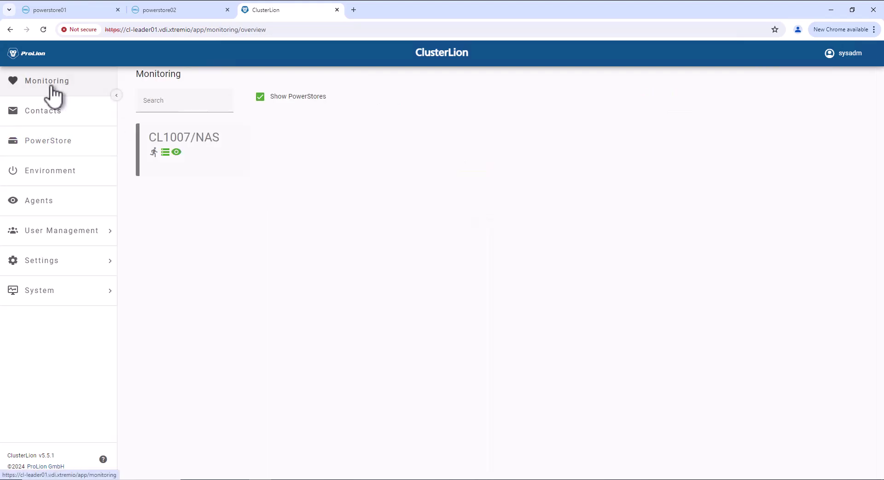
pyautogui.click(171, 156)
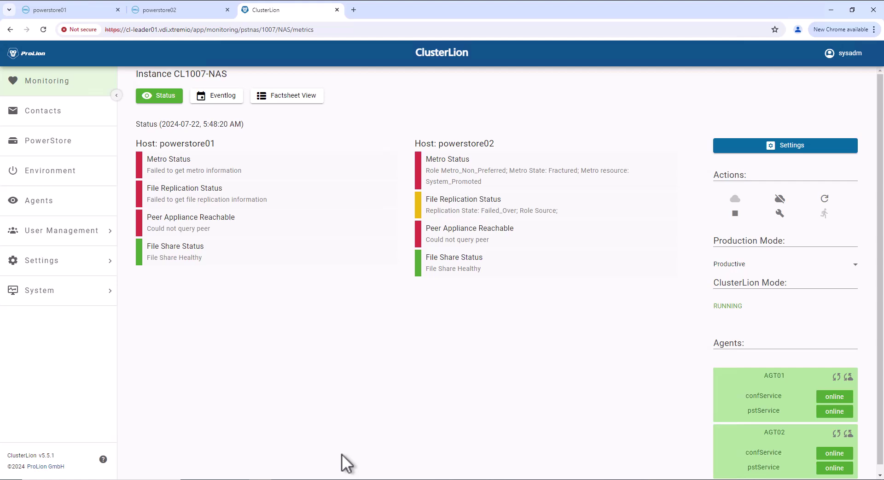
# - On powerstore02, check NAS Servers and File Systems, then list SMB shares showing data01 on nas01
pyautogui.click(177, 10)
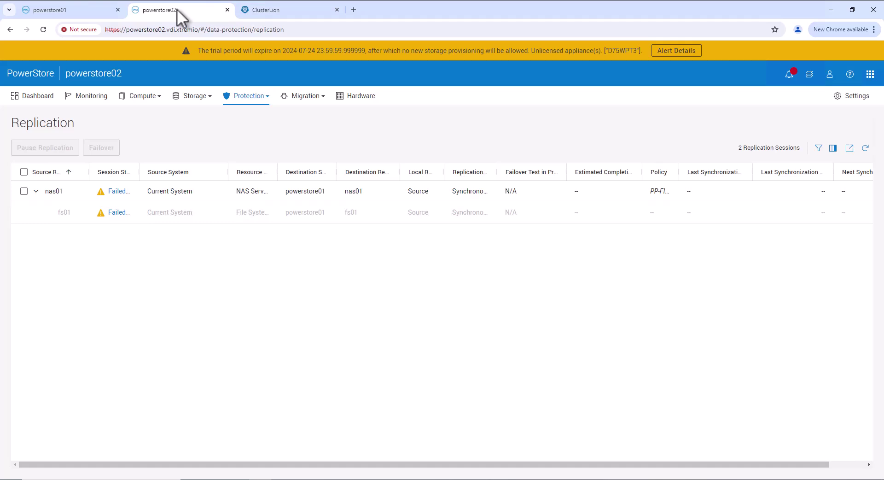
pyautogui.click(194, 96)
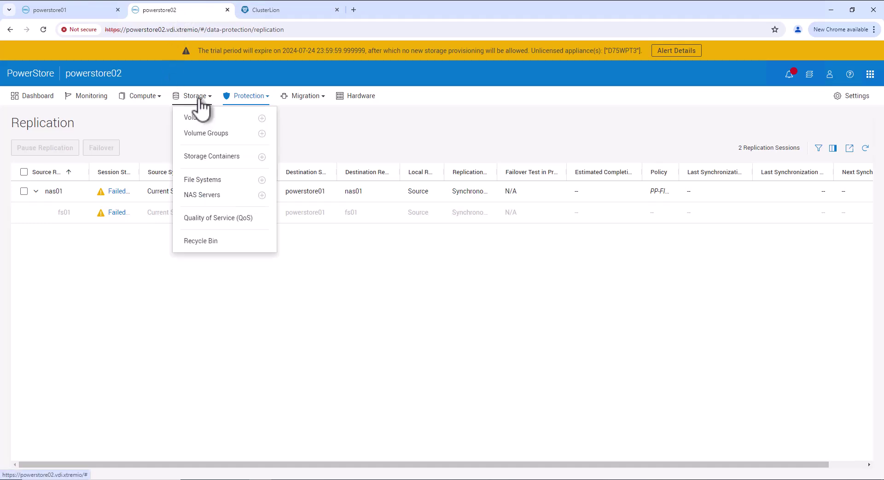
pyautogui.click(205, 196)
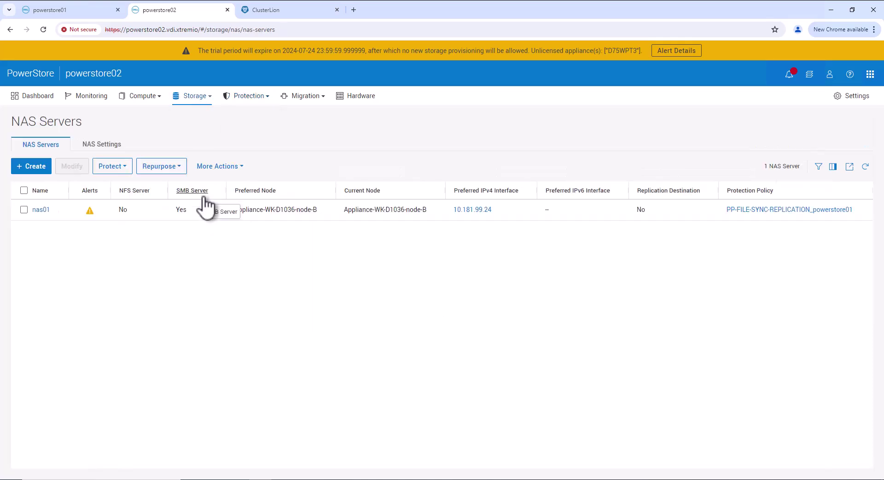
pyautogui.click(196, 97)
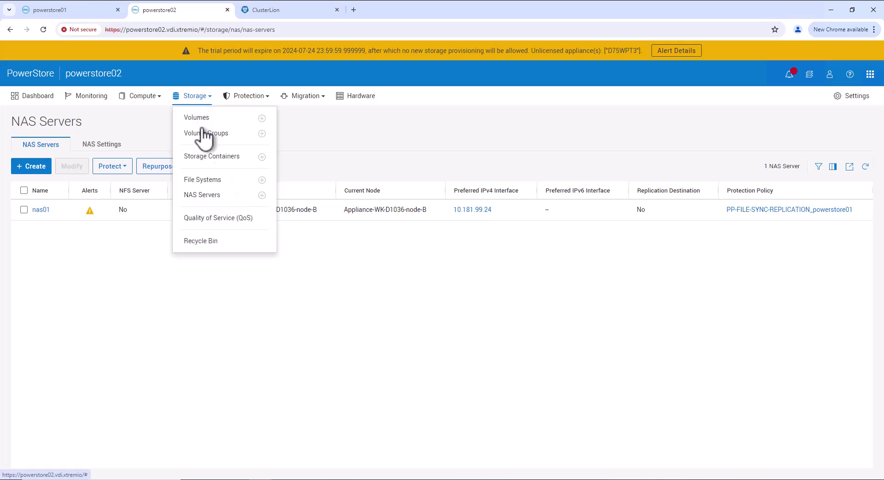
pyautogui.click(210, 180)
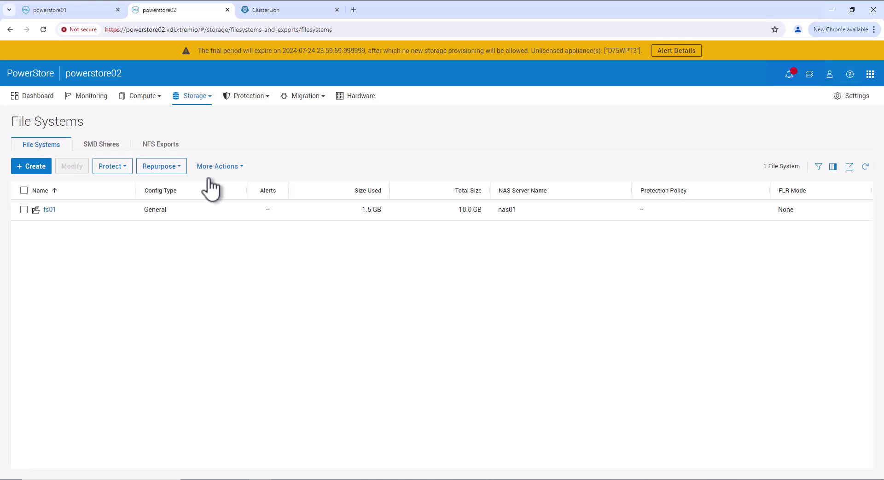
pyautogui.click(113, 152)
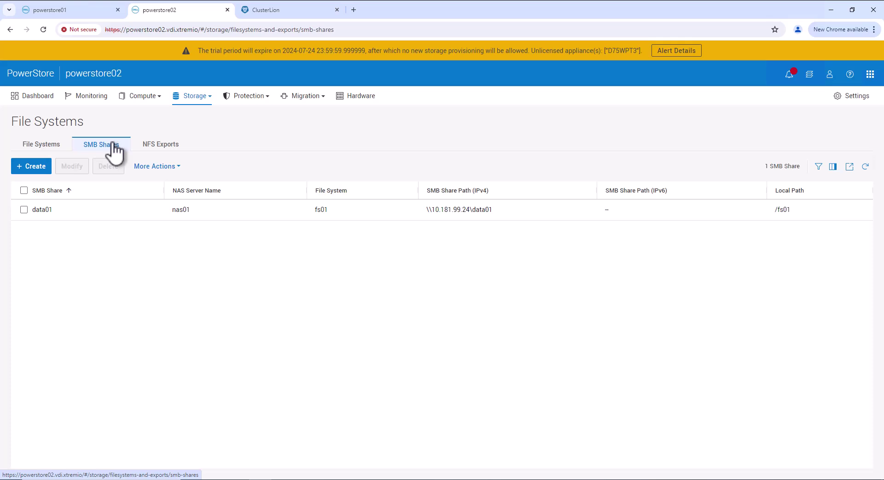
# - Open \\10.181.99.24\data01 from the Run prompt to see its five folders
pyautogui.press('super+r')
pyautogui.write('\\\\10.181.99.24\\data01')
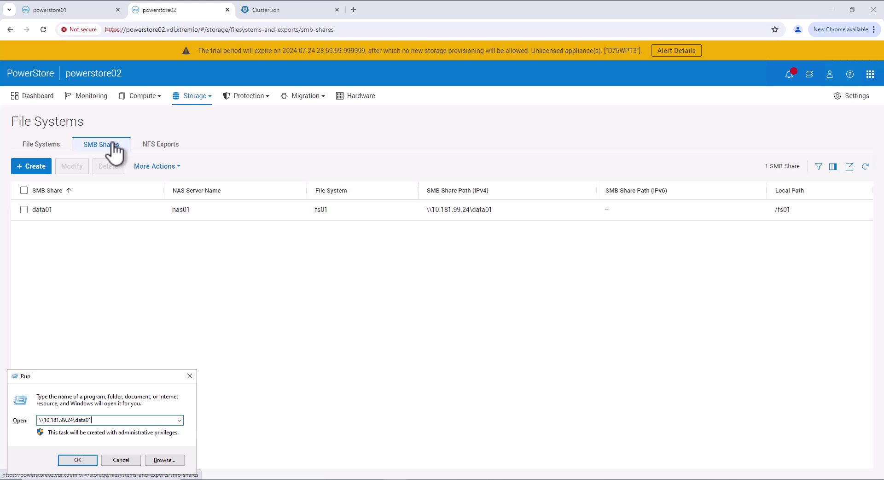
pyautogui.press('Return')
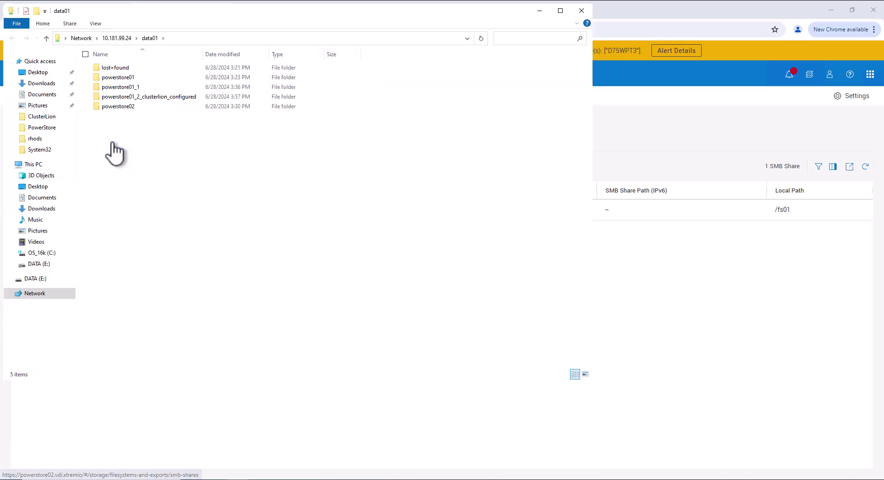